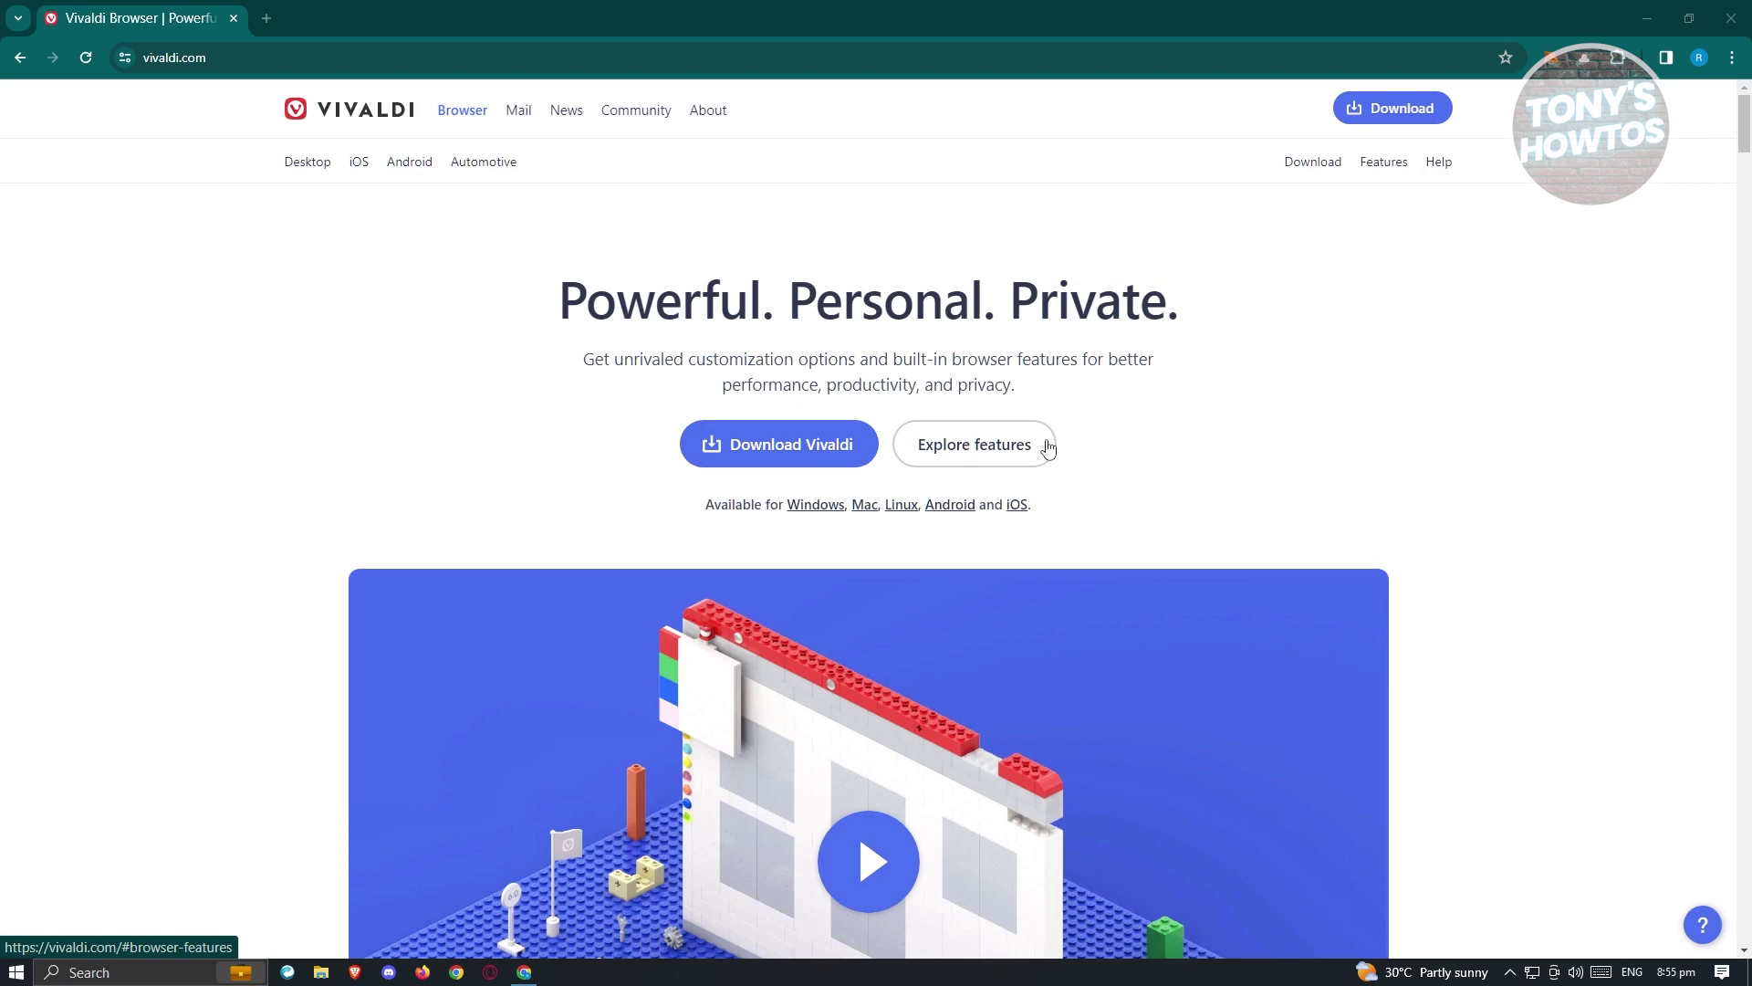
Look through the browser features on the Vivaldi website and download the Vivaldi installer.
{"action": "left_click", "coordinate": [1036, 442]}
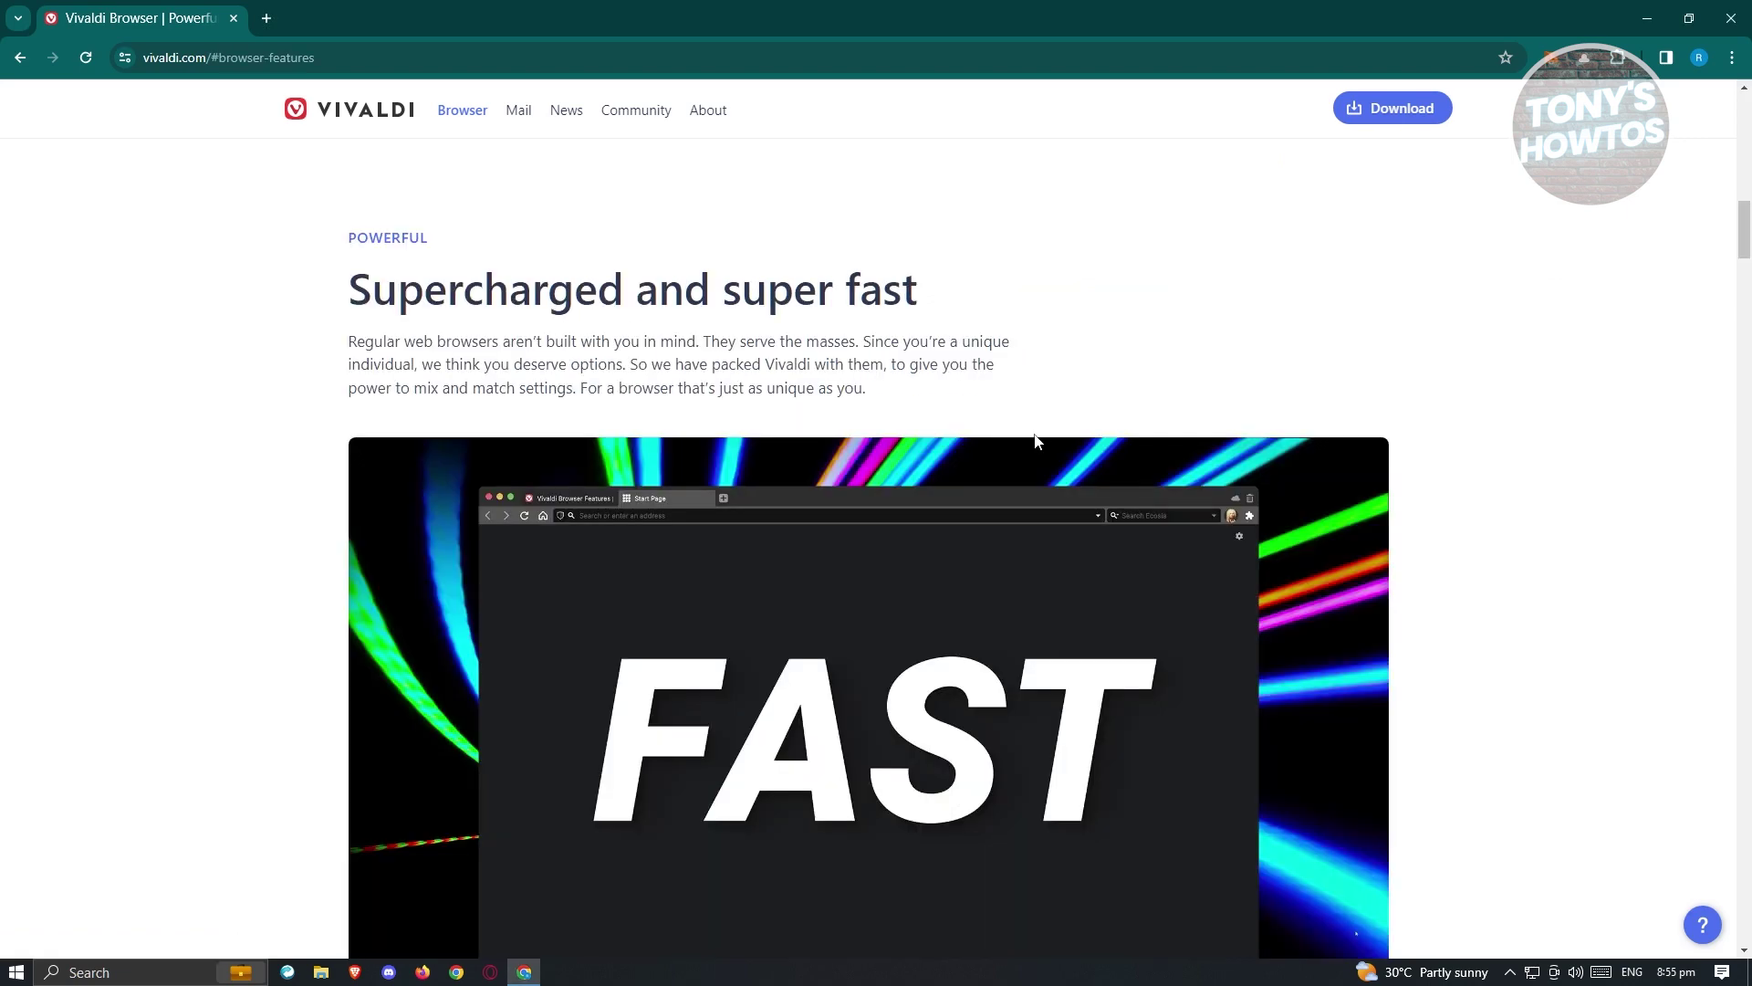
{"action": "scroll", "coordinate": [1053, 429], "scroll_direction": "down", "scroll_amount": 4}
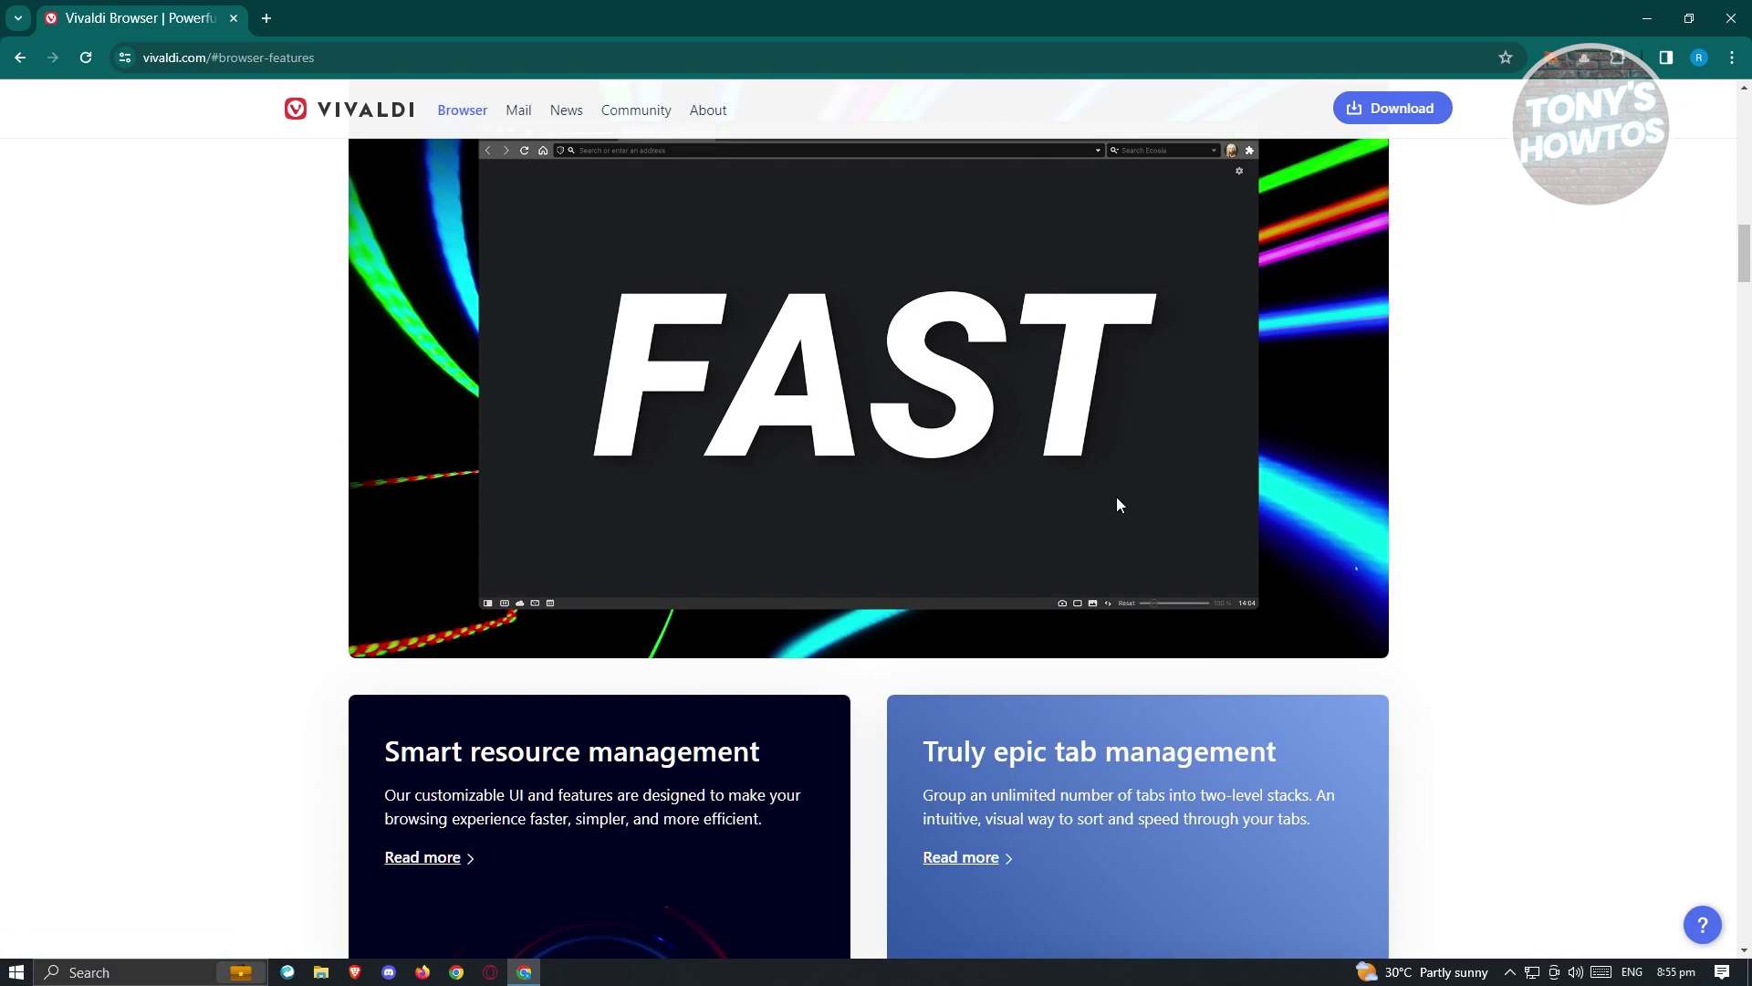
{"action": "scroll", "coordinate": [1123, 489], "scroll_direction": "down", "scroll_amount": 7}
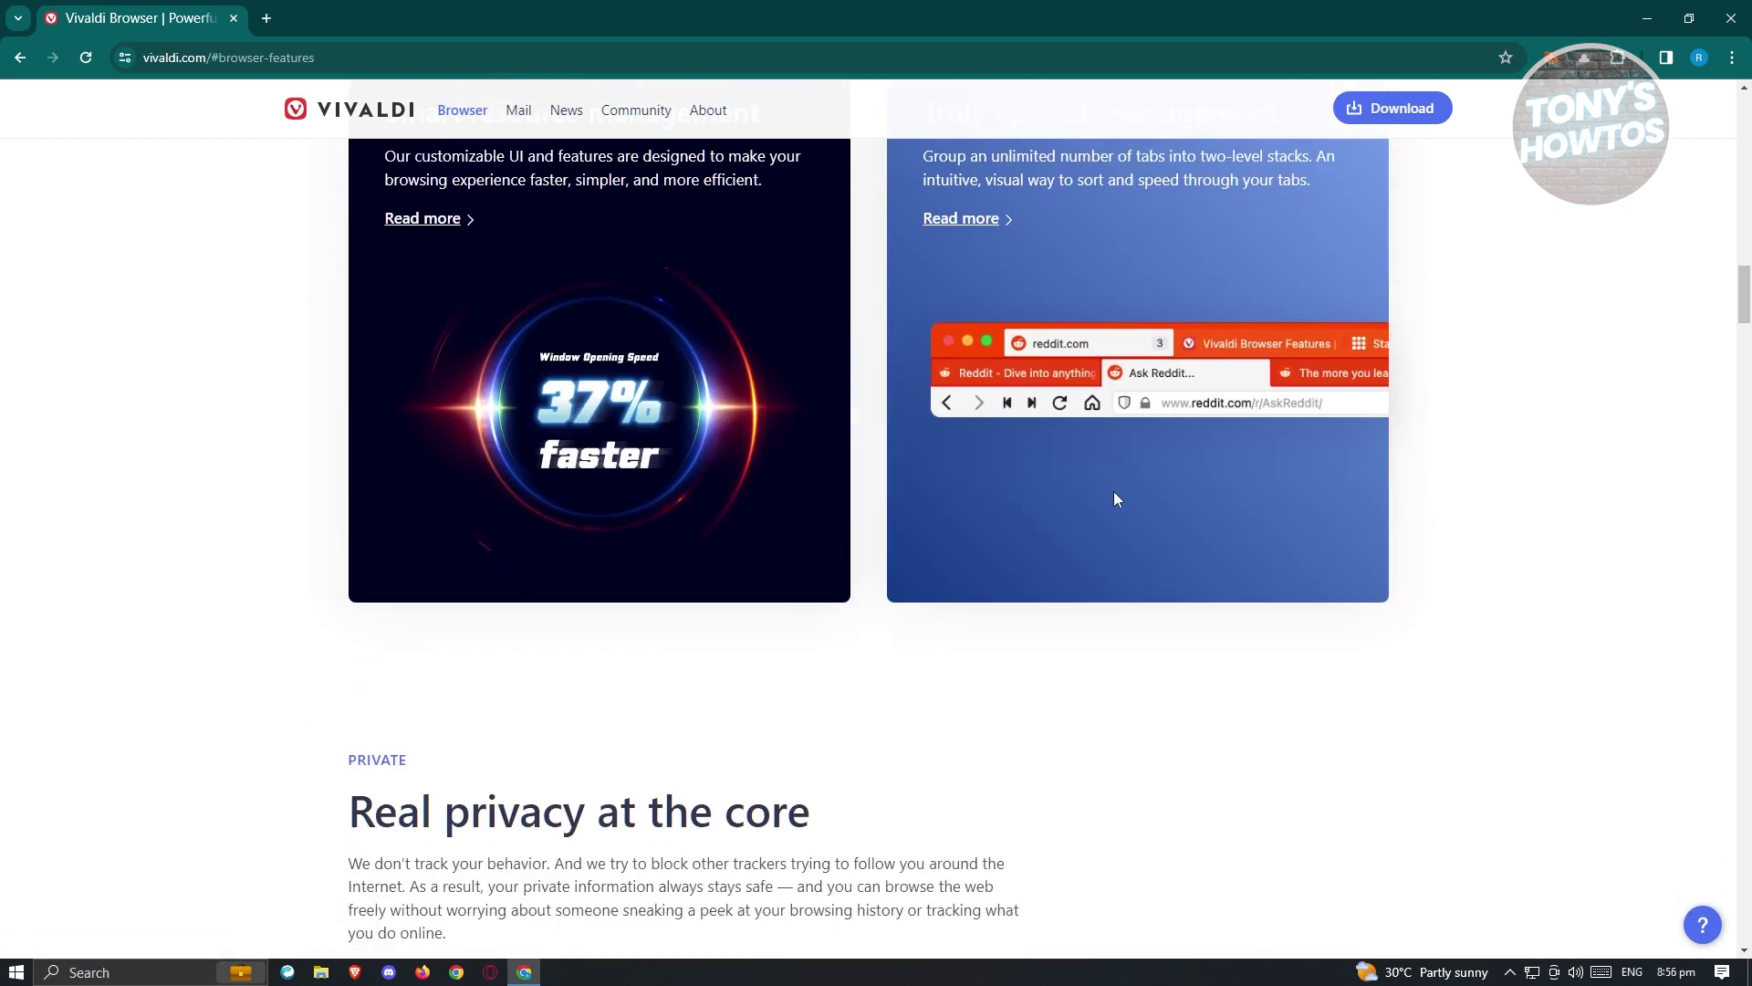
{"action": "scroll", "coordinate": [1116, 498], "scroll_direction": "down", "scroll_amount": 10}
{"action": "scroll", "coordinate": [1115, 493], "scroll_direction": "down", "scroll_amount": 2}
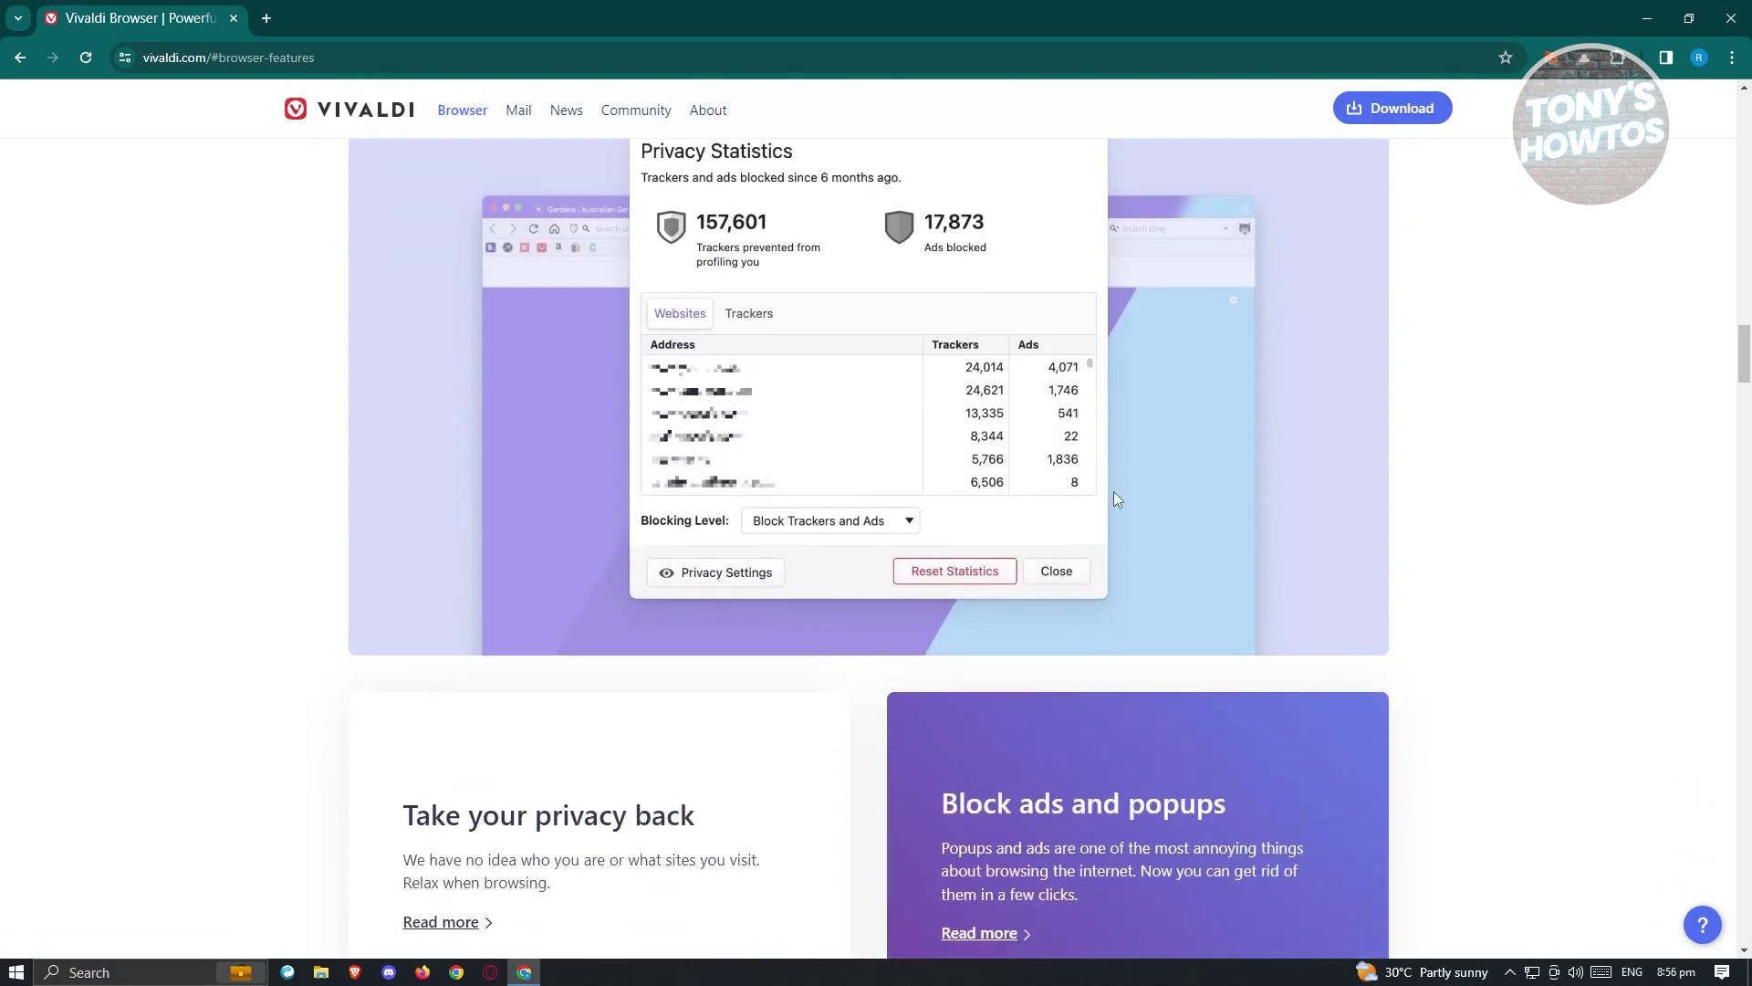
{"action": "scroll", "coordinate": [1112, 479], "scroll_direction": "down", "scroll_amount": 7}
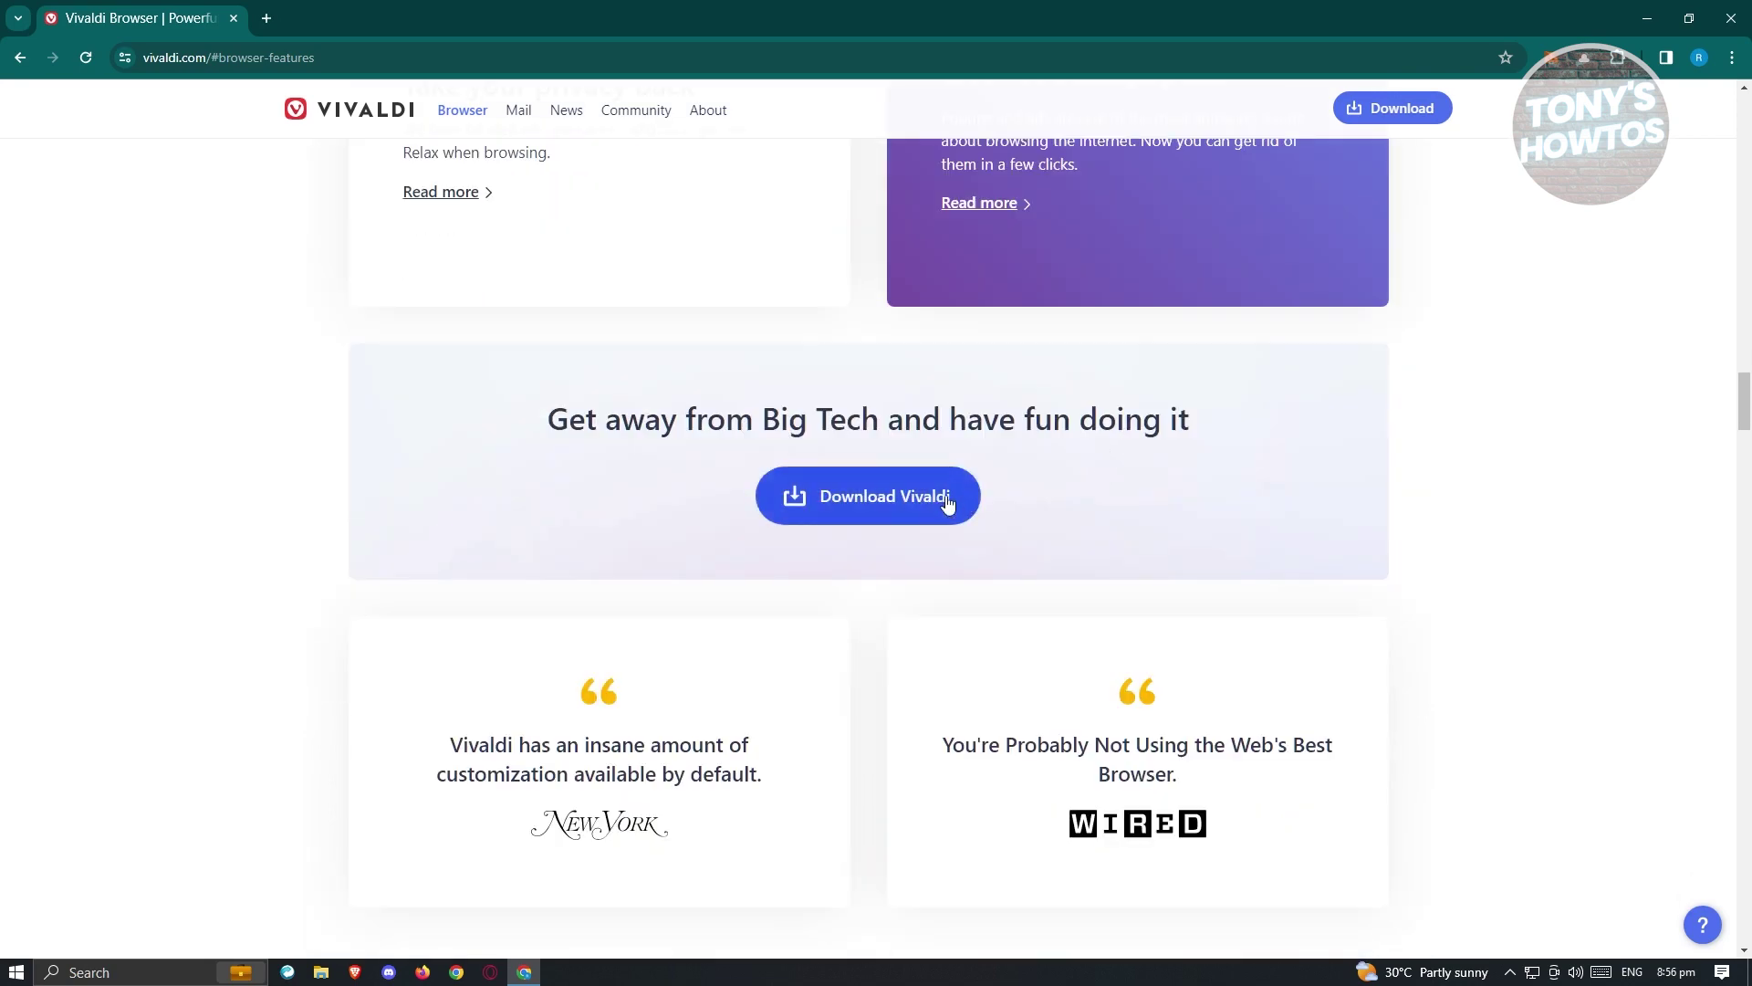
{"action": "left_click", "coordinate": [913, 504]}
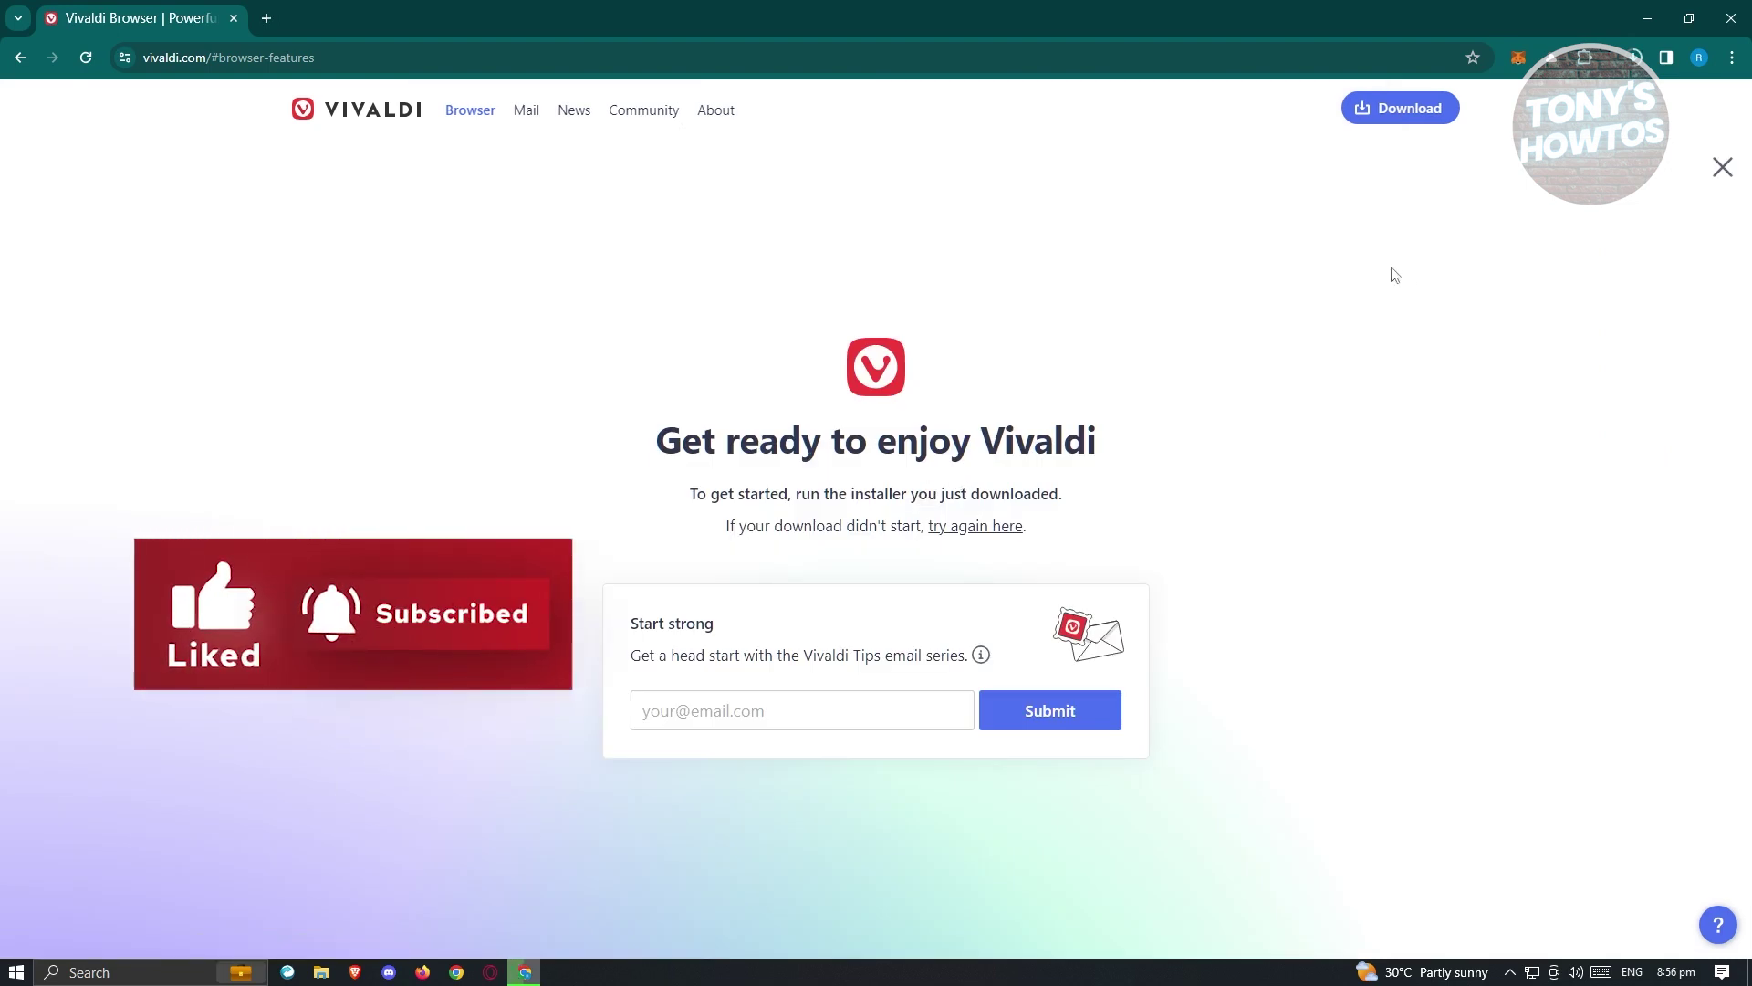
Show the downloaded Vivaldi installer in its folder and run it, allowing the file to open.
{"action": "left_click", "coordinate": [1635, 60]}
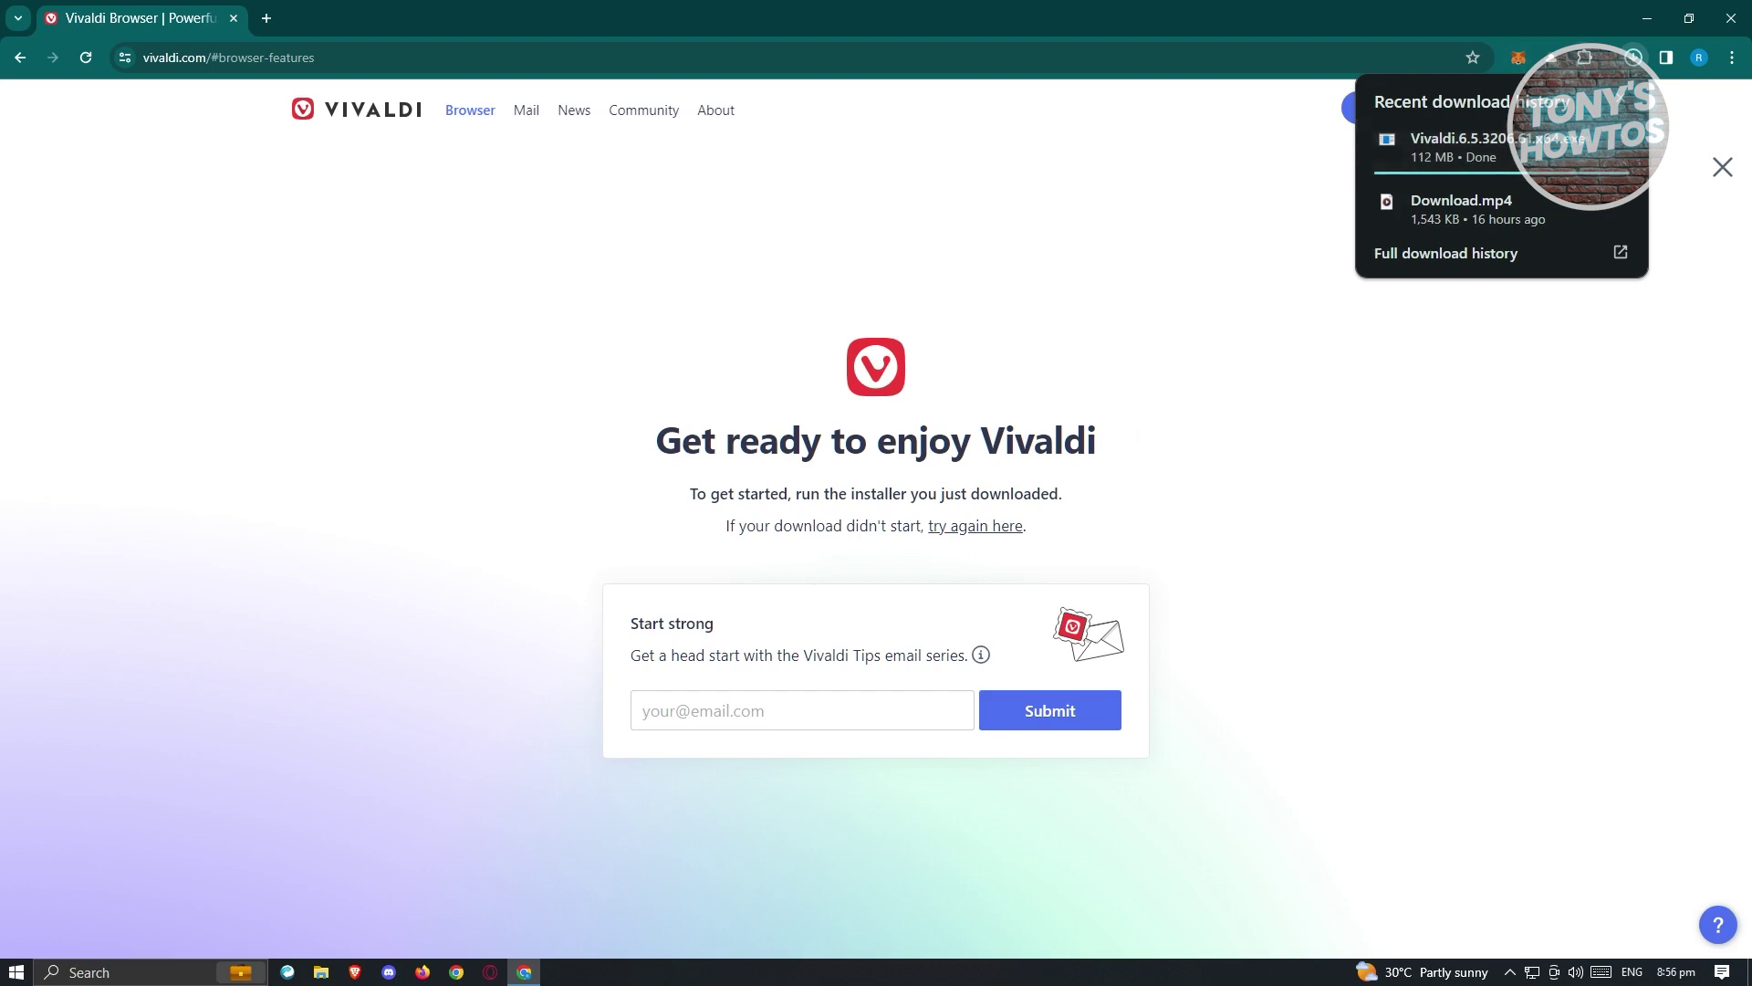
{"action": "left_click", "coordinate": [1634, 56]}
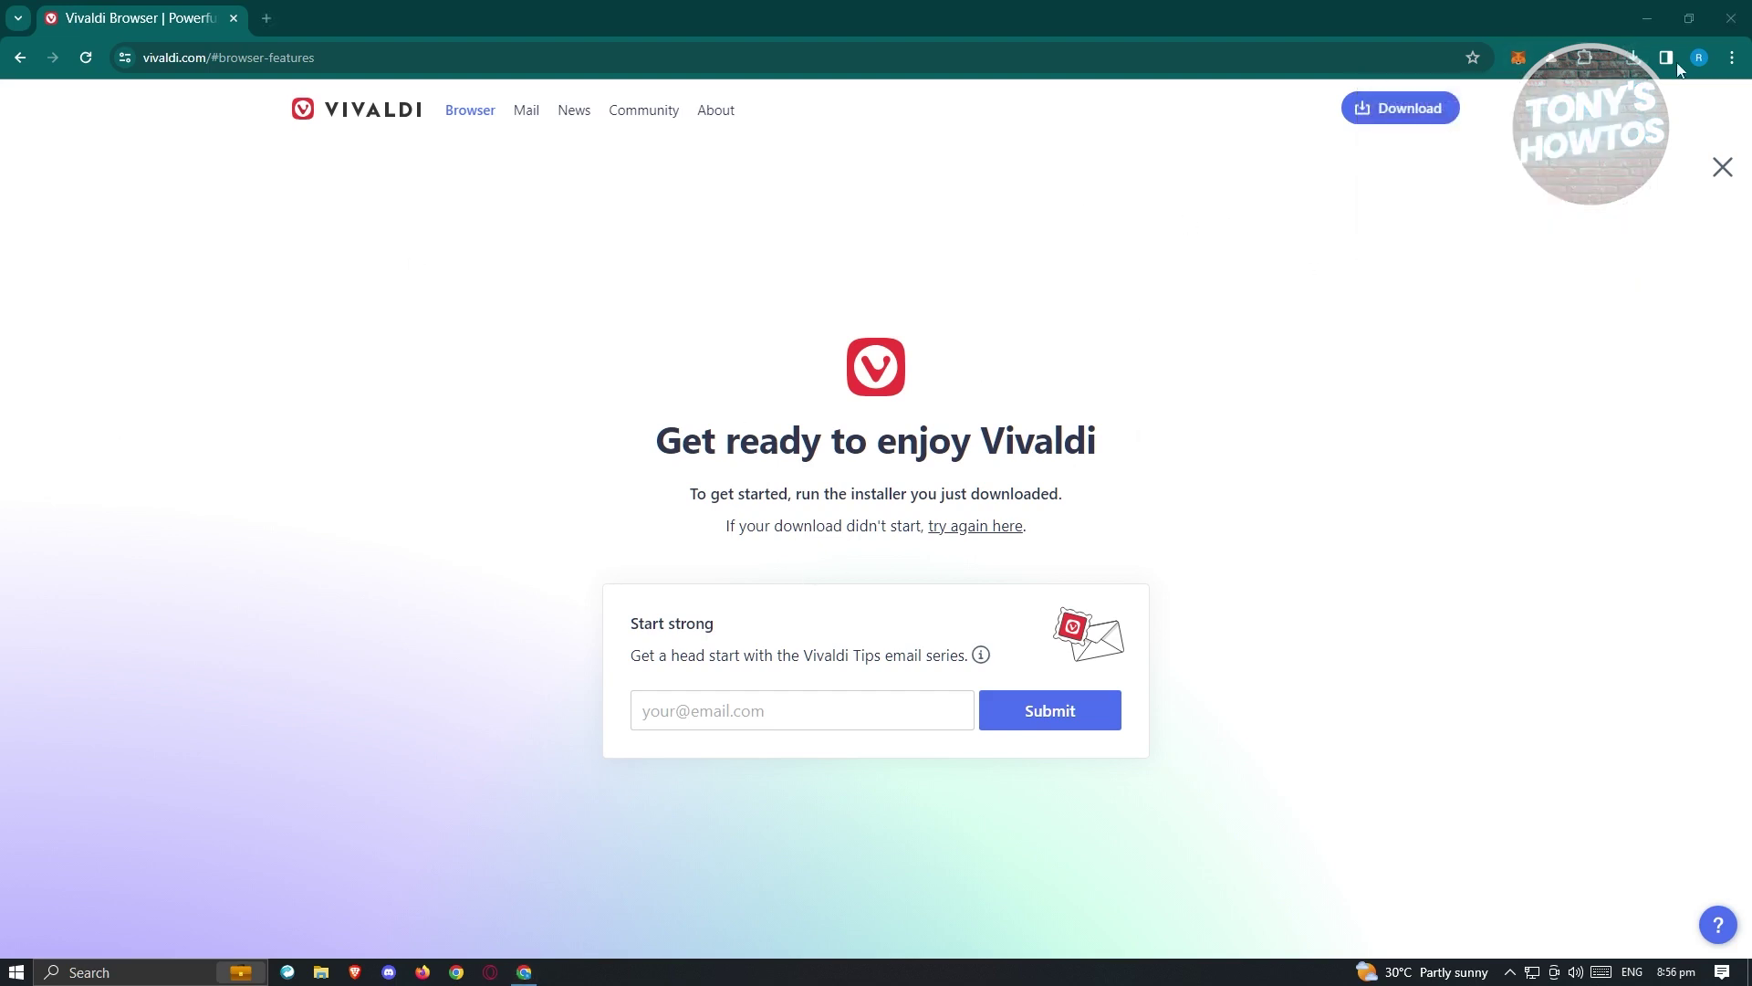
{"action": "left_click", "coordinate": [1634, 57]}
{"action": "left_click", "coordinate": [1570, 147]}
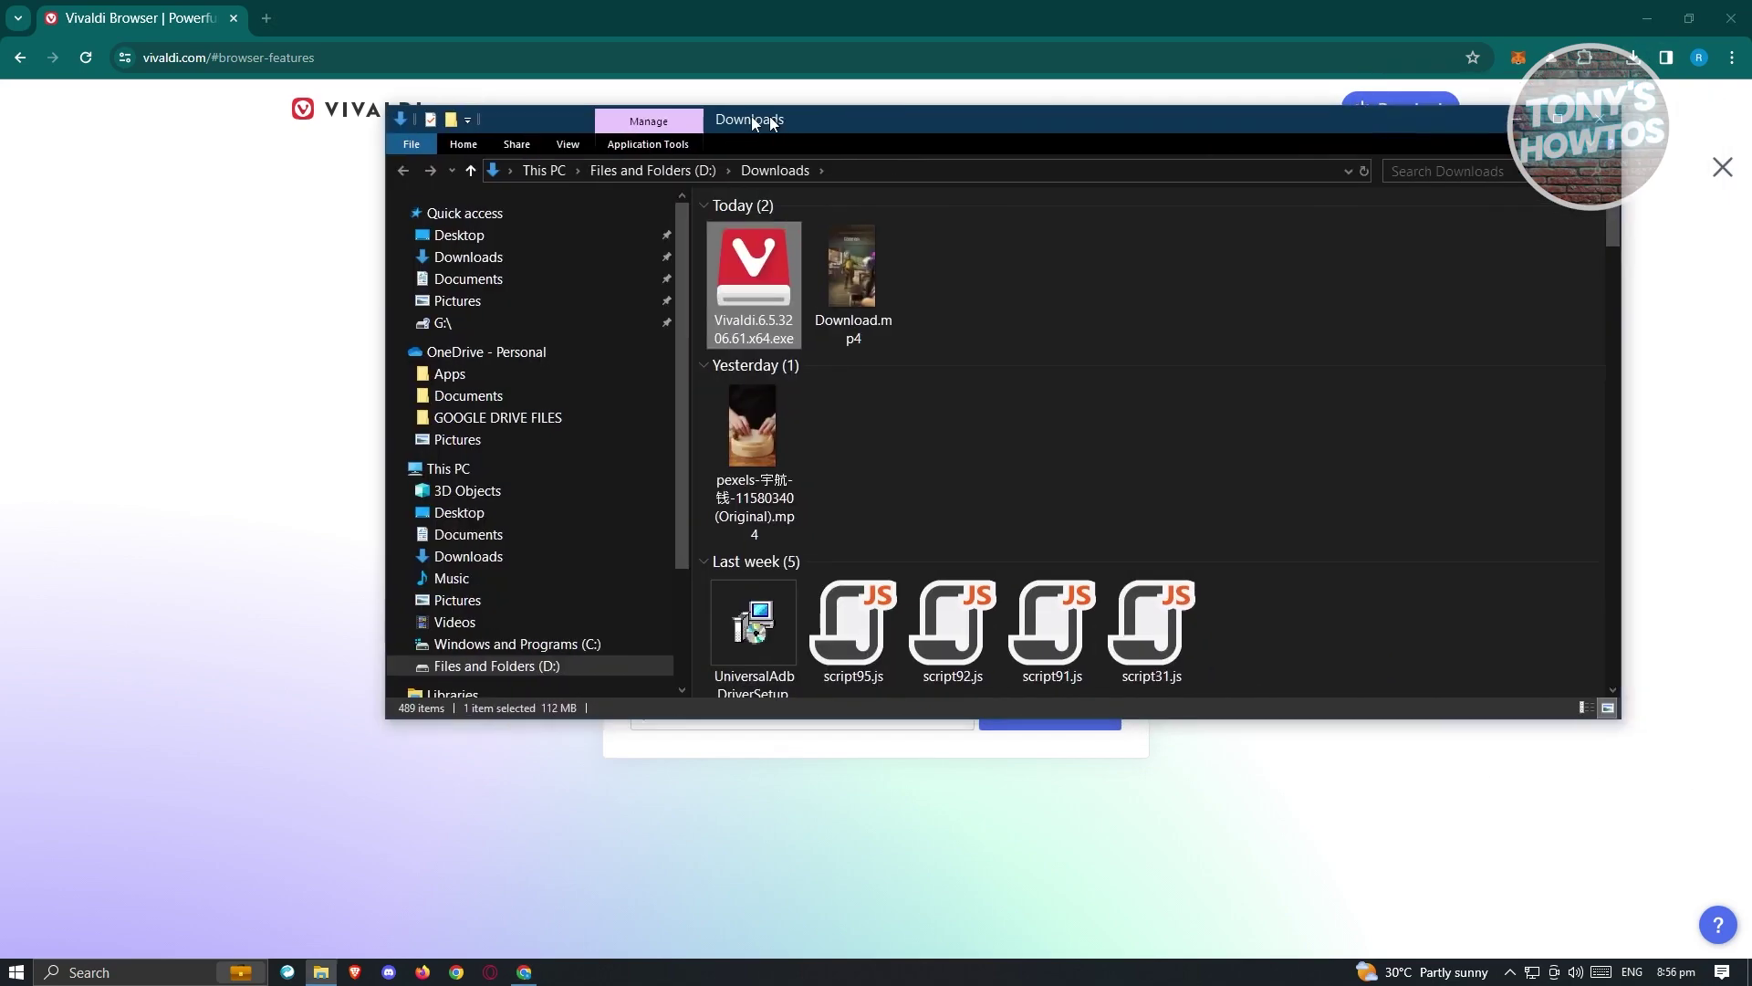
{"action": "left_click_drag", "start_coordinate": [770, 117], "coordinate": [627, 146]}
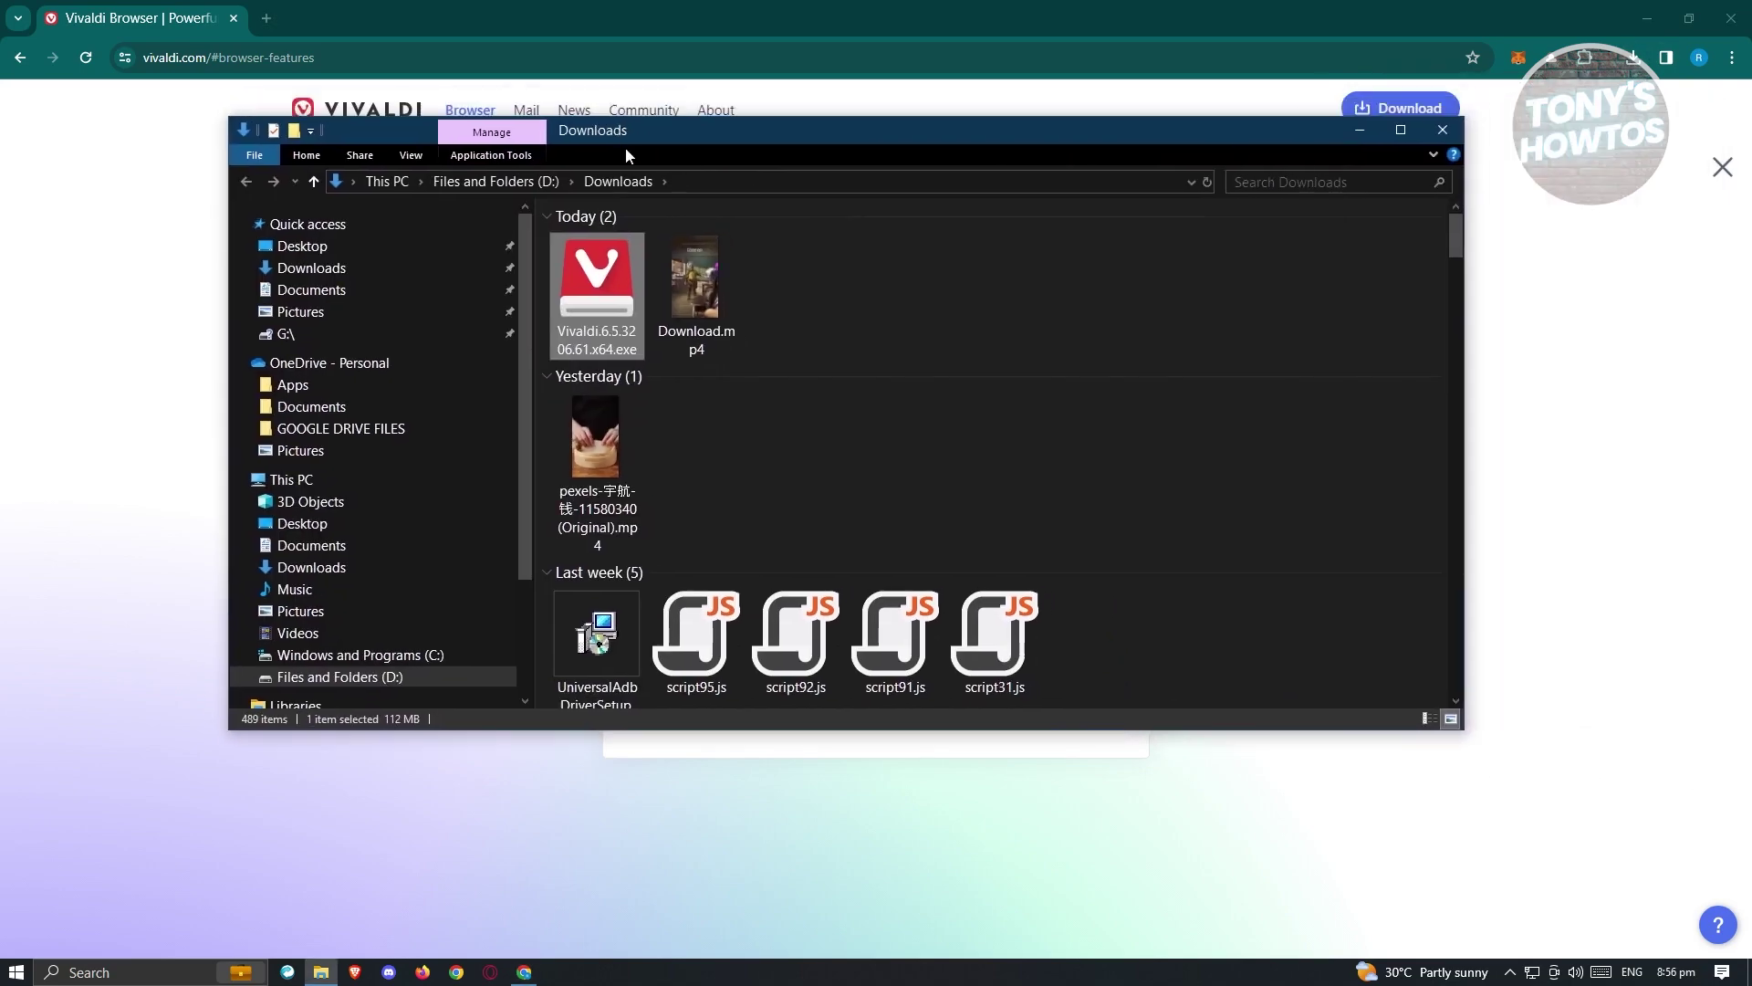
{"action": "double_click", "coordinate": [610, 270]}
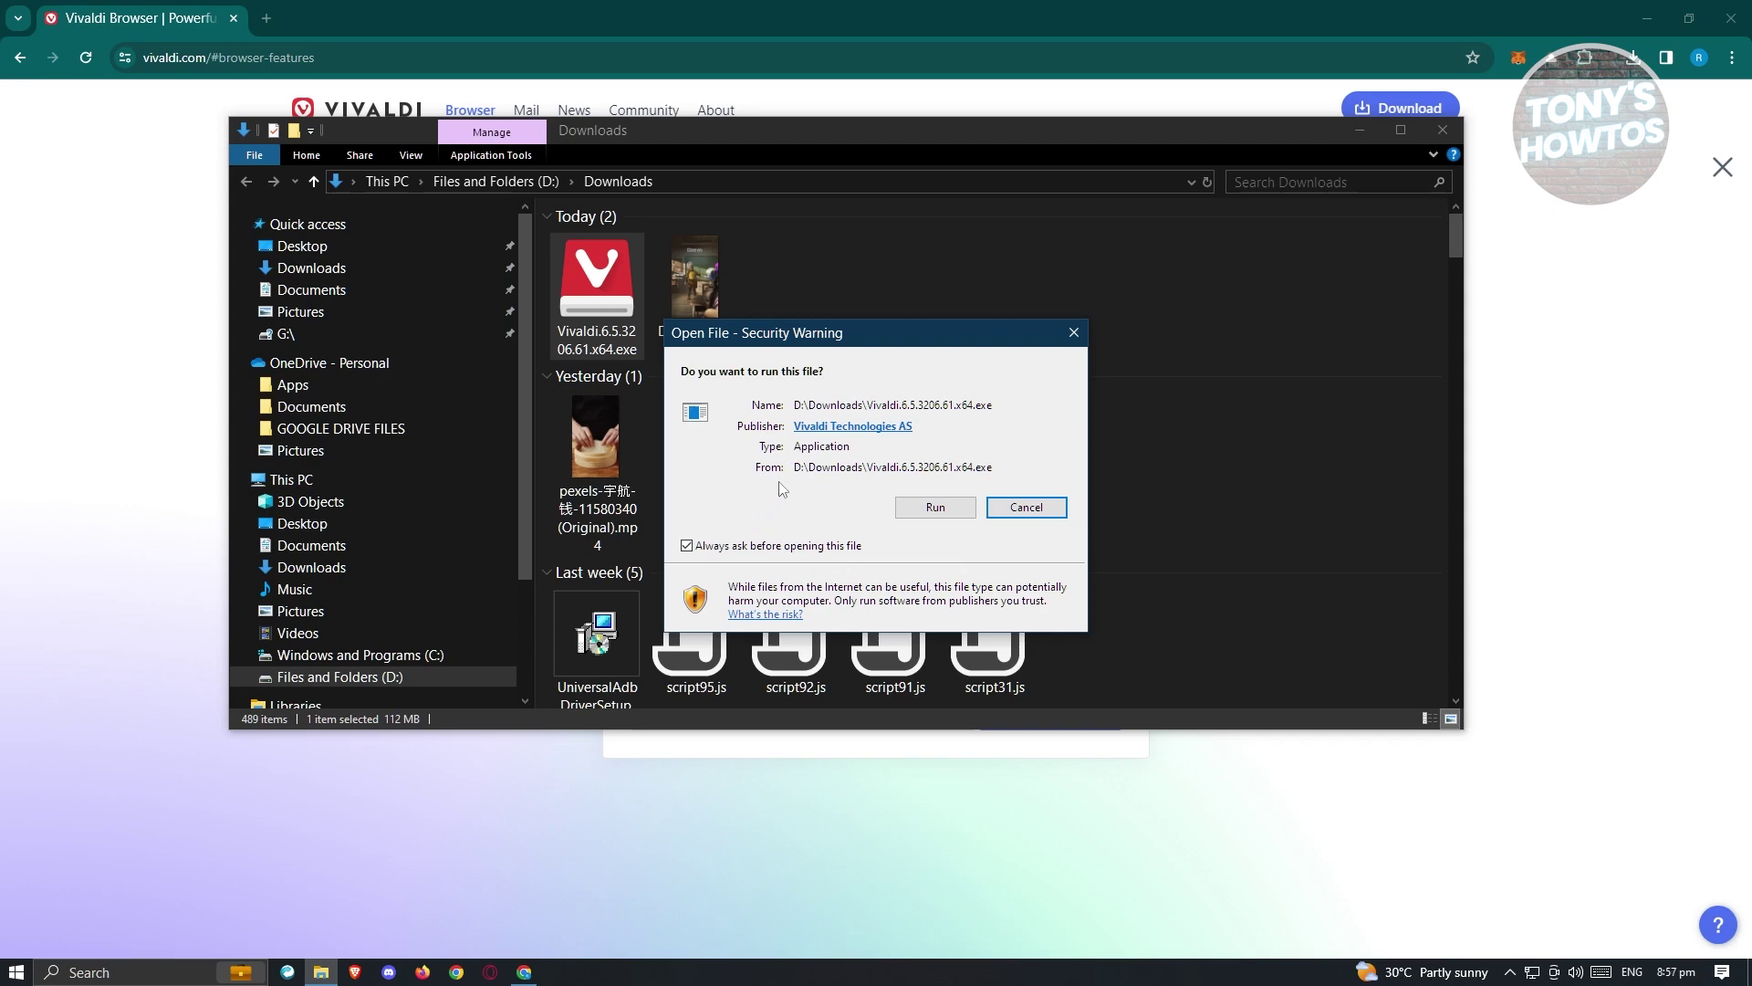
{"action": "left_click", "coordinate": [937, 509]}
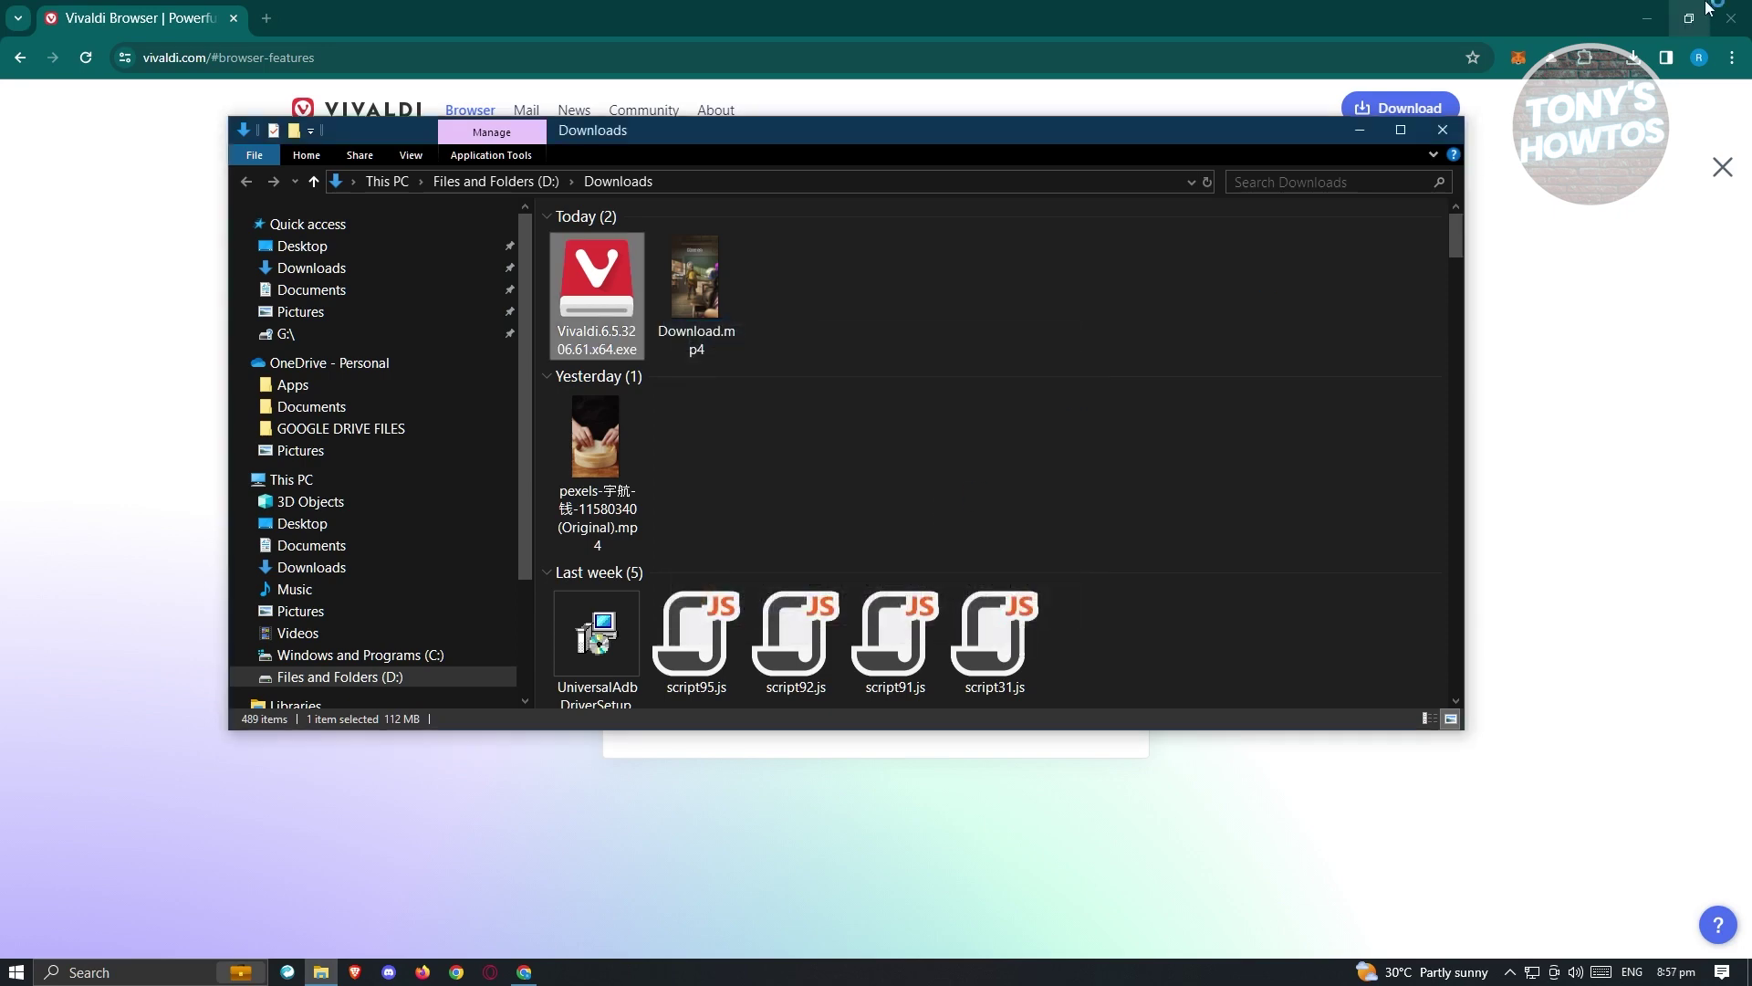
Minimize the Downloads folder and browser windows, and accept the terms to update Vivaldi in its default install location.
{"action": "left_click", "coordinate": [1364, 129]}
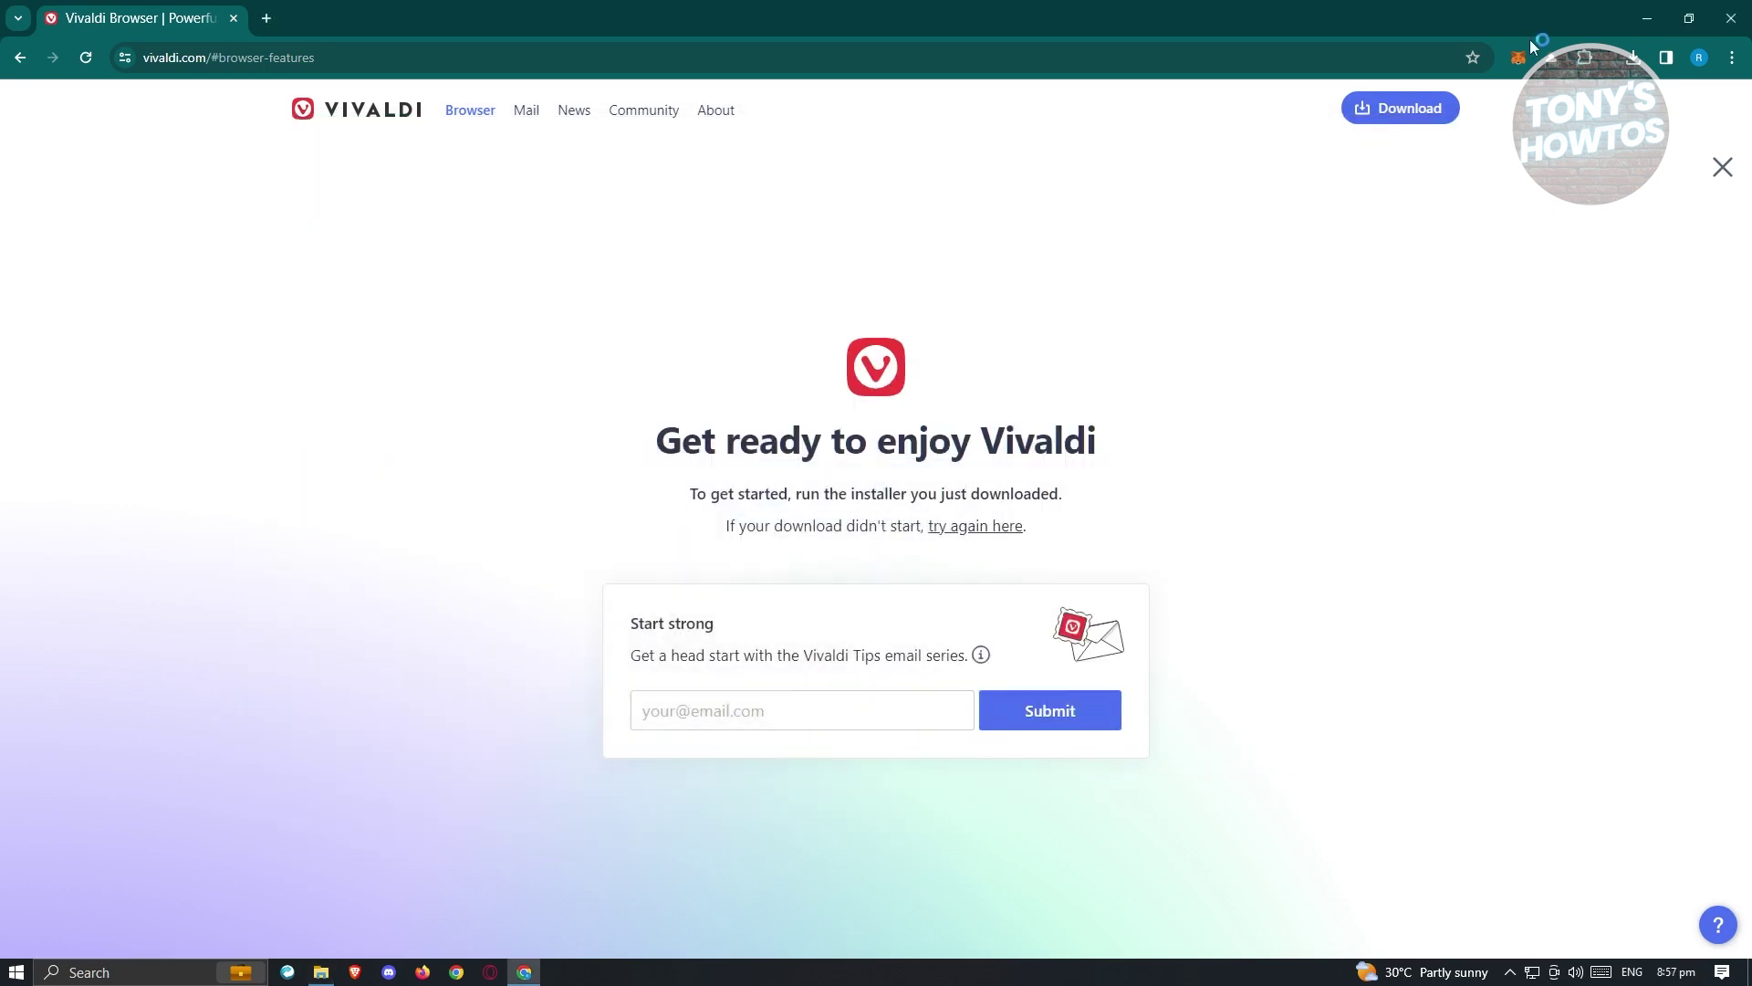
{"action": "left_click", "coordinate": [1650, 20]}
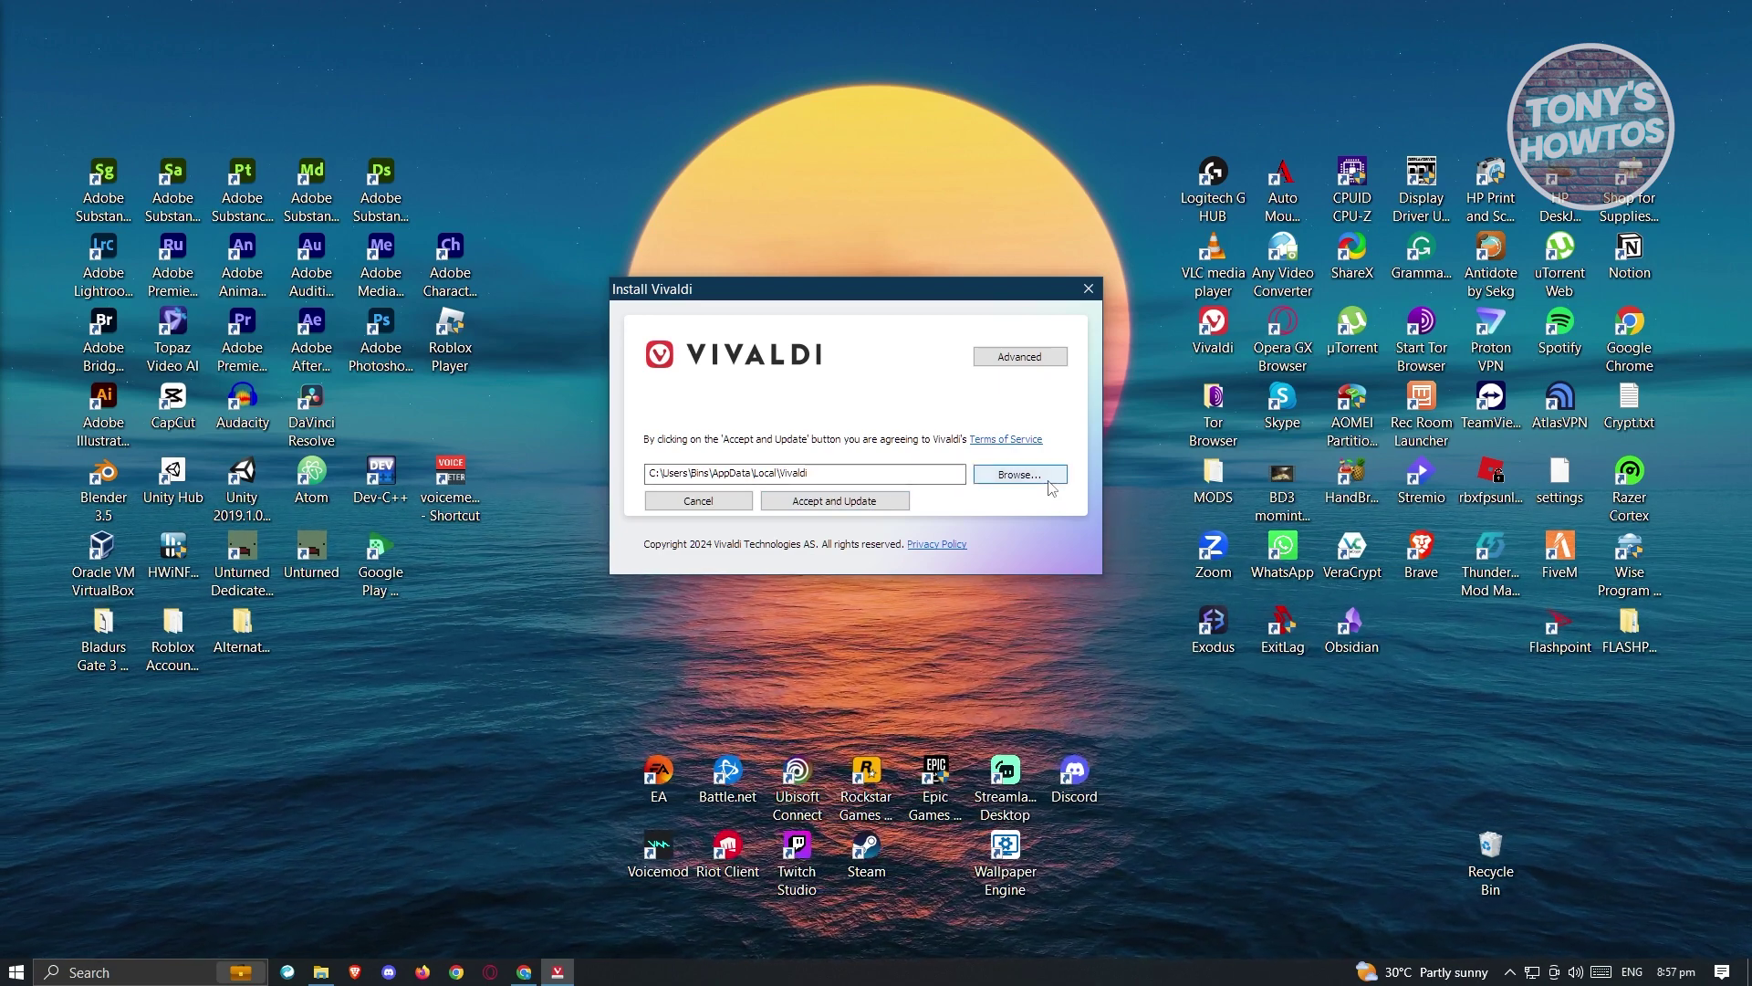
{"action": "left_click", "coordinate": [856, 508]}
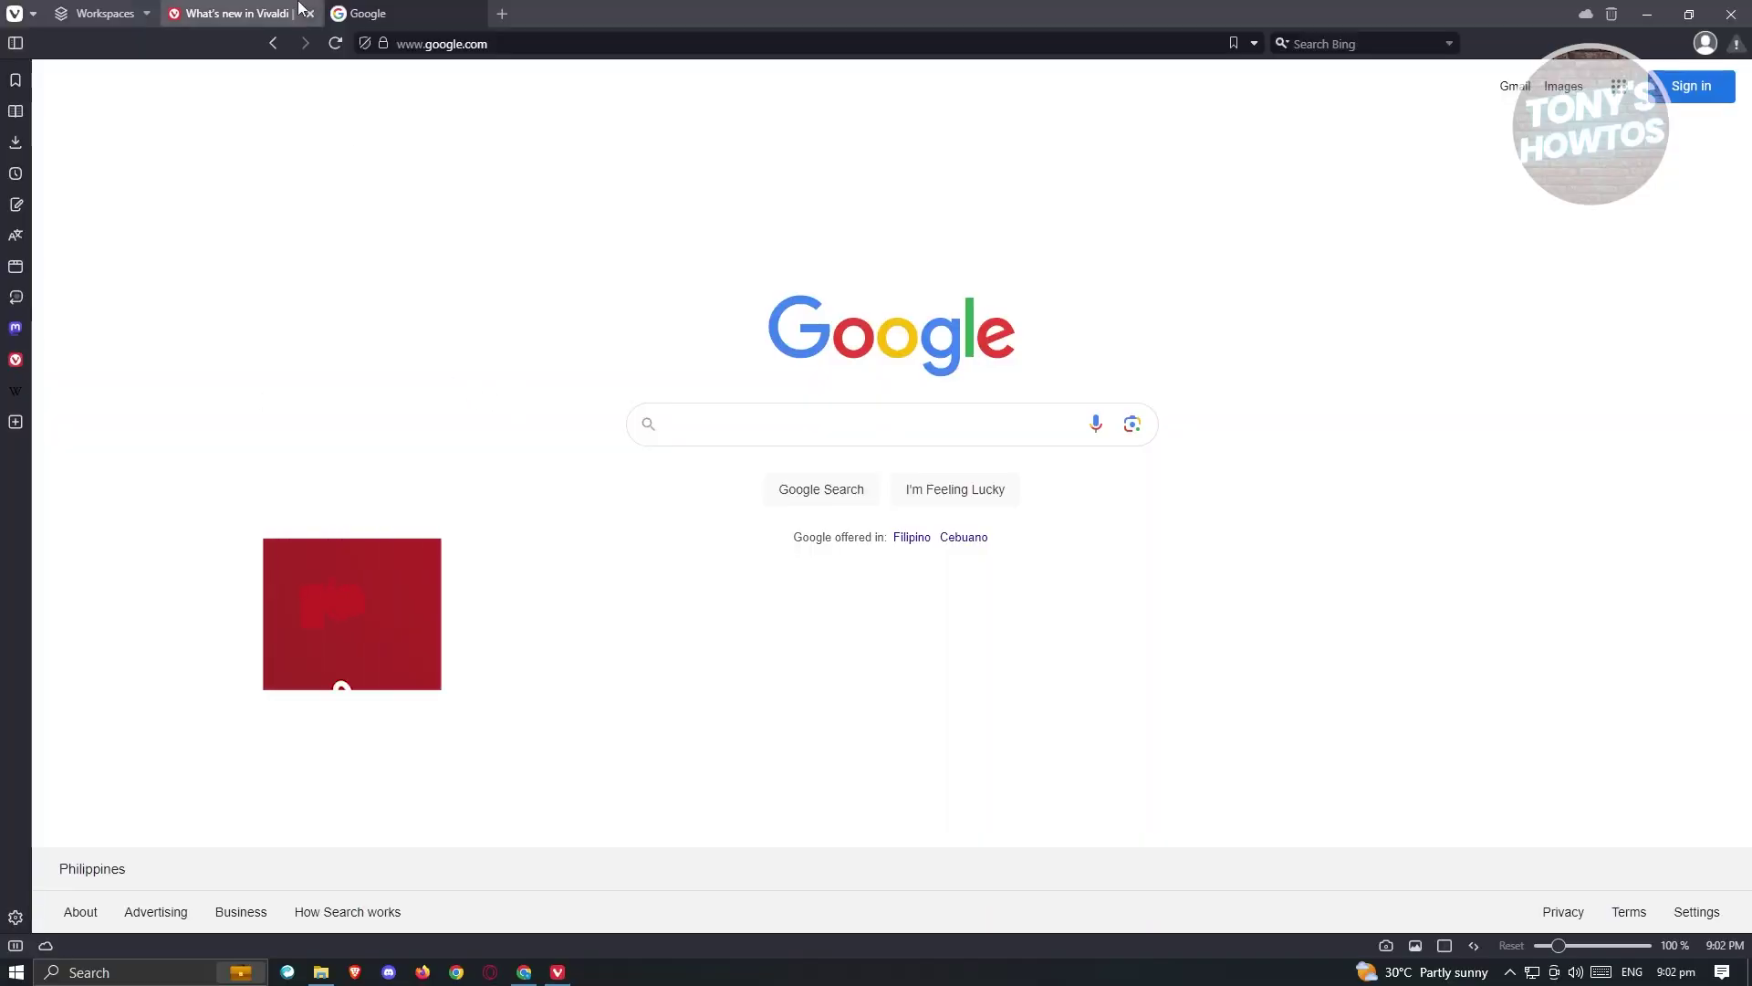
Show the What's new in Vivaldi page and view the Wikipedia and Vivaldi web panels beside it.
{"action": "left_click", "coordinate": [253, 8]}
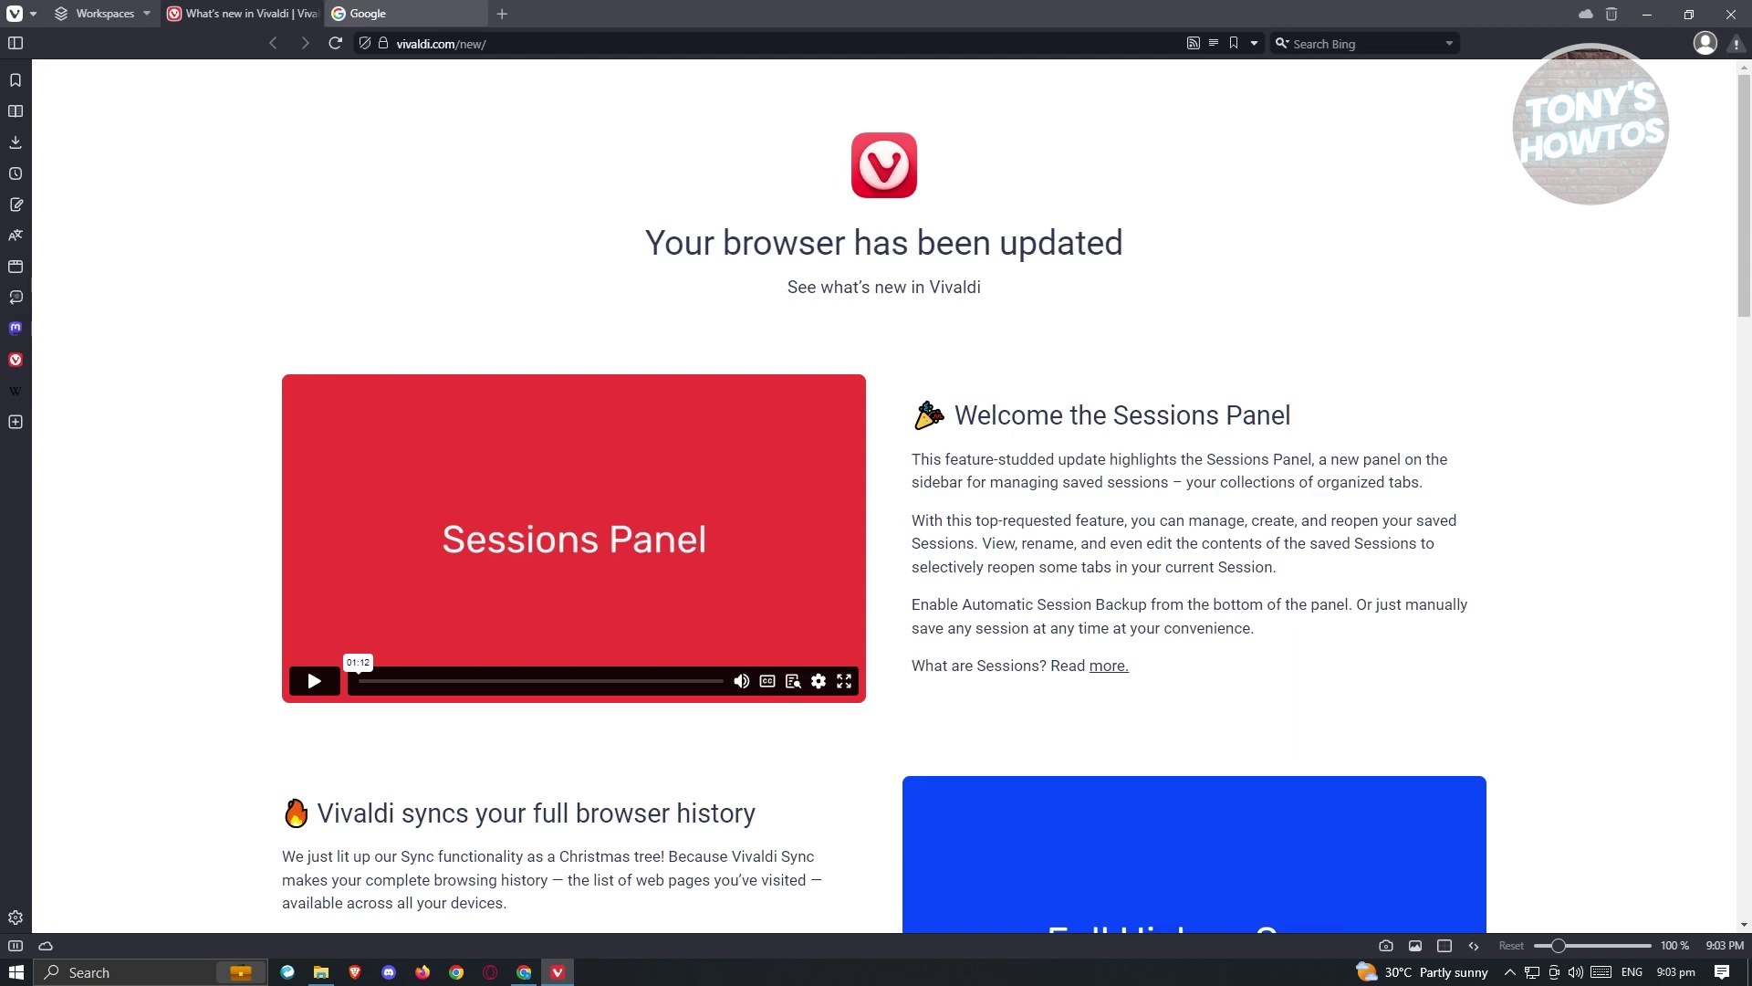
{"action": "left_click", "coordinate": [16, 393]}
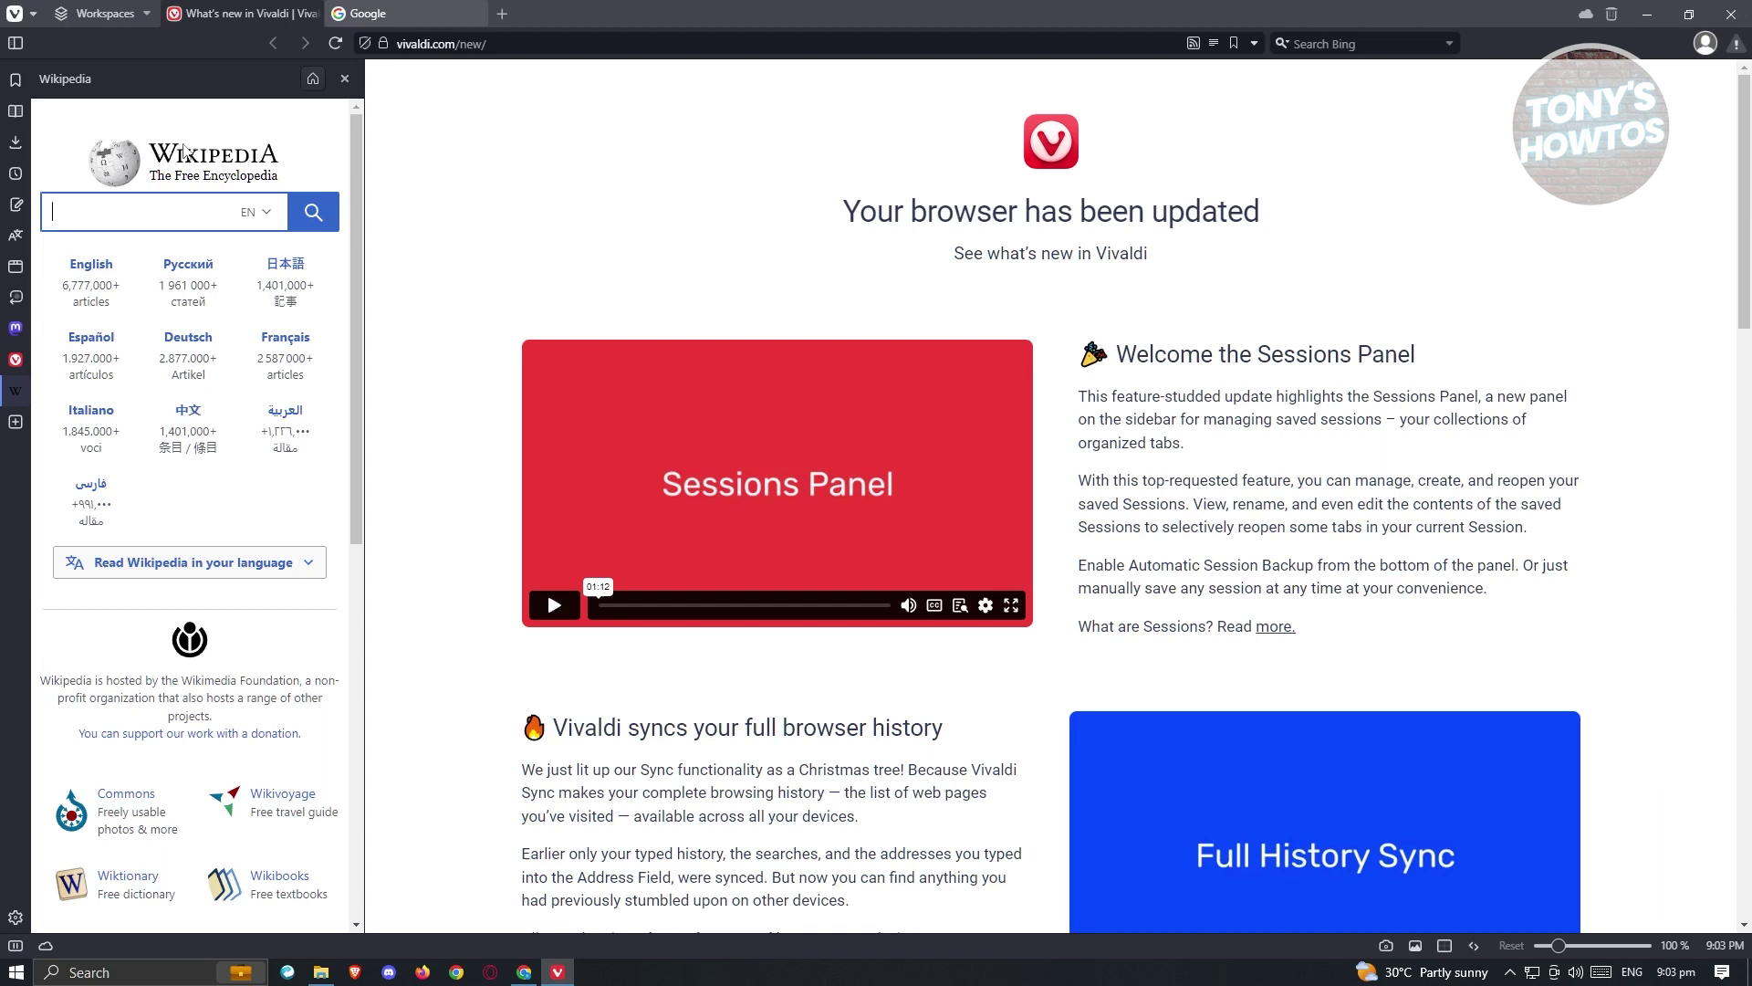
{"action": "left_click", "coordinate": [16, 359]}
Open Vivaldi Social beside the page and browse its trending hashtags and news.
{"action": "left_click", "coordinate": [17, 331]}
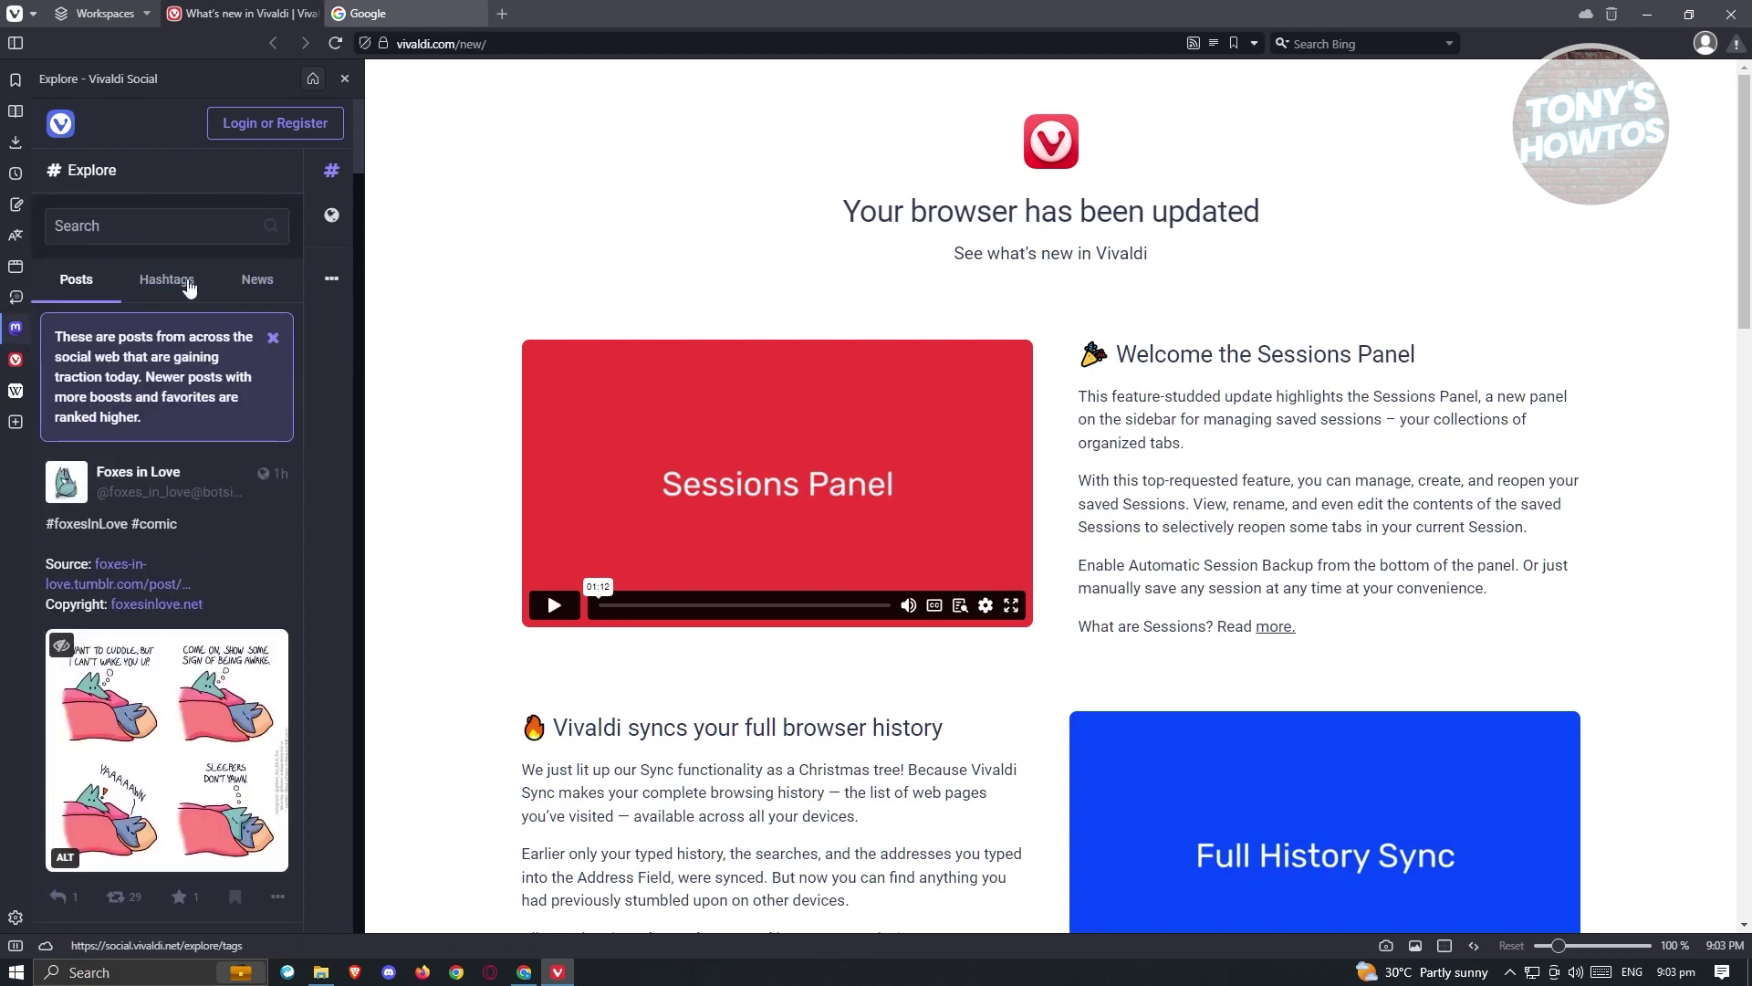
{"action": "left_click", "coordinate": [183, 285]}
{"action": "left_click", "coordinate": [257, 280]}
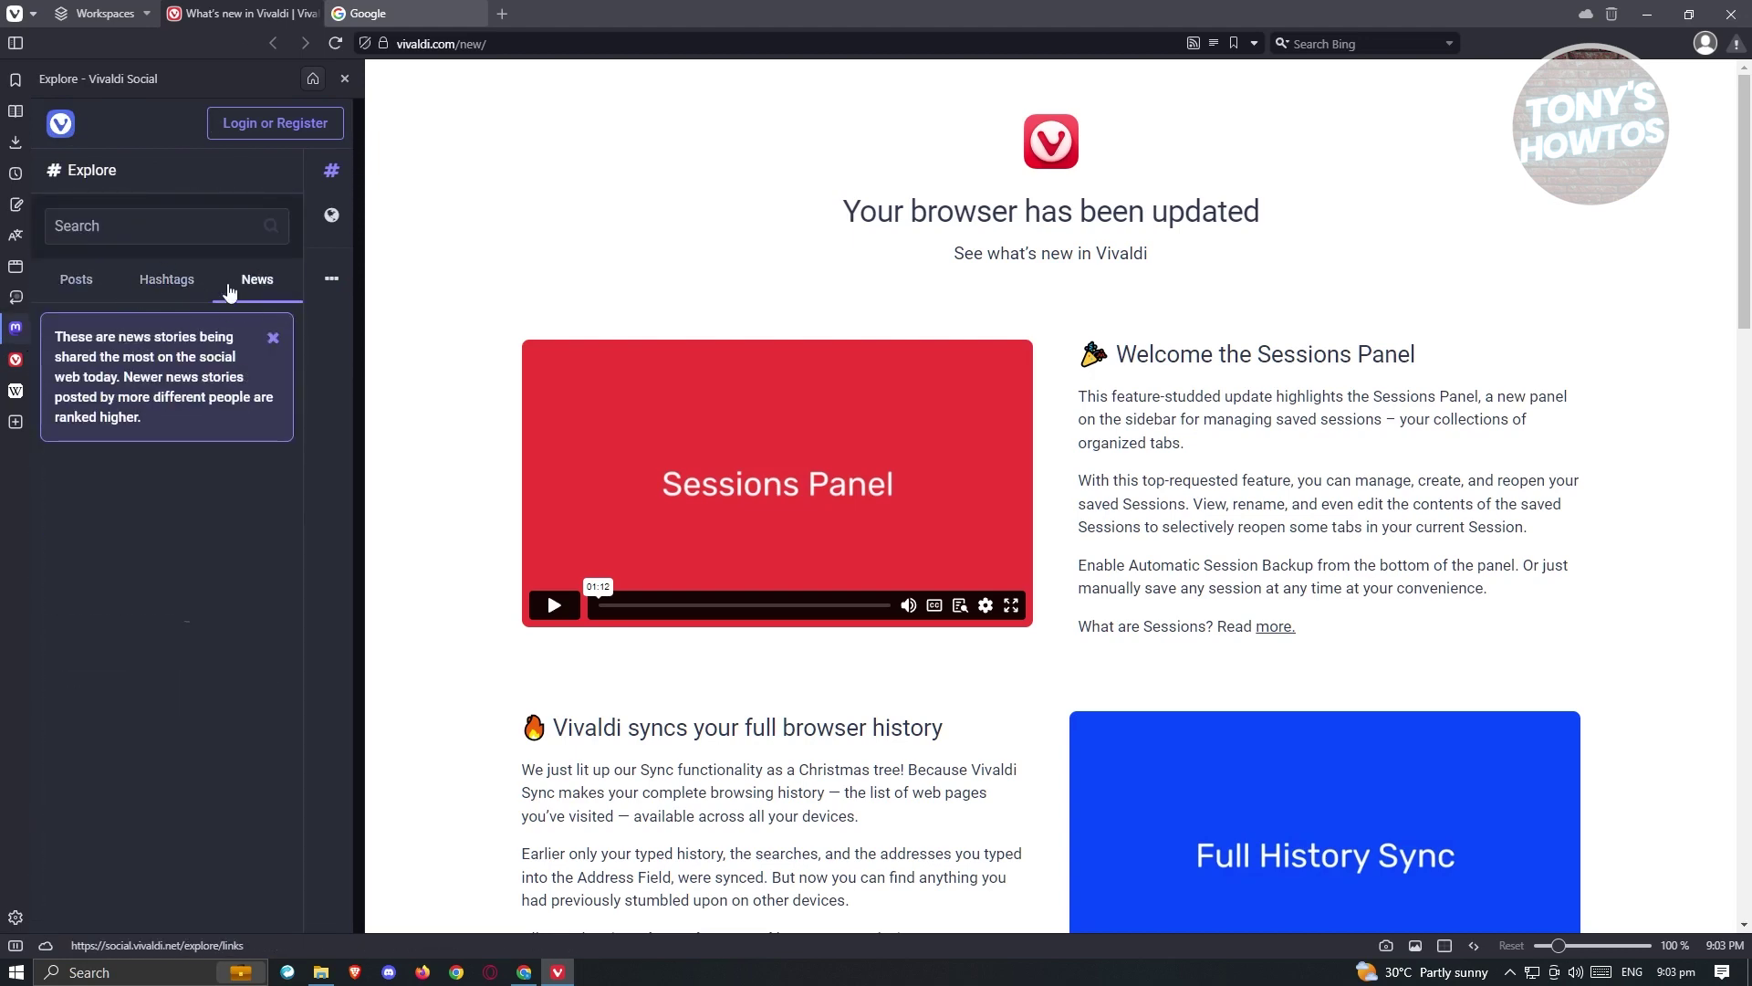
View the saved sessions, then the overview of open windows and closed tabs.
{"action": "left_click", "coordinate": [16, 296]}
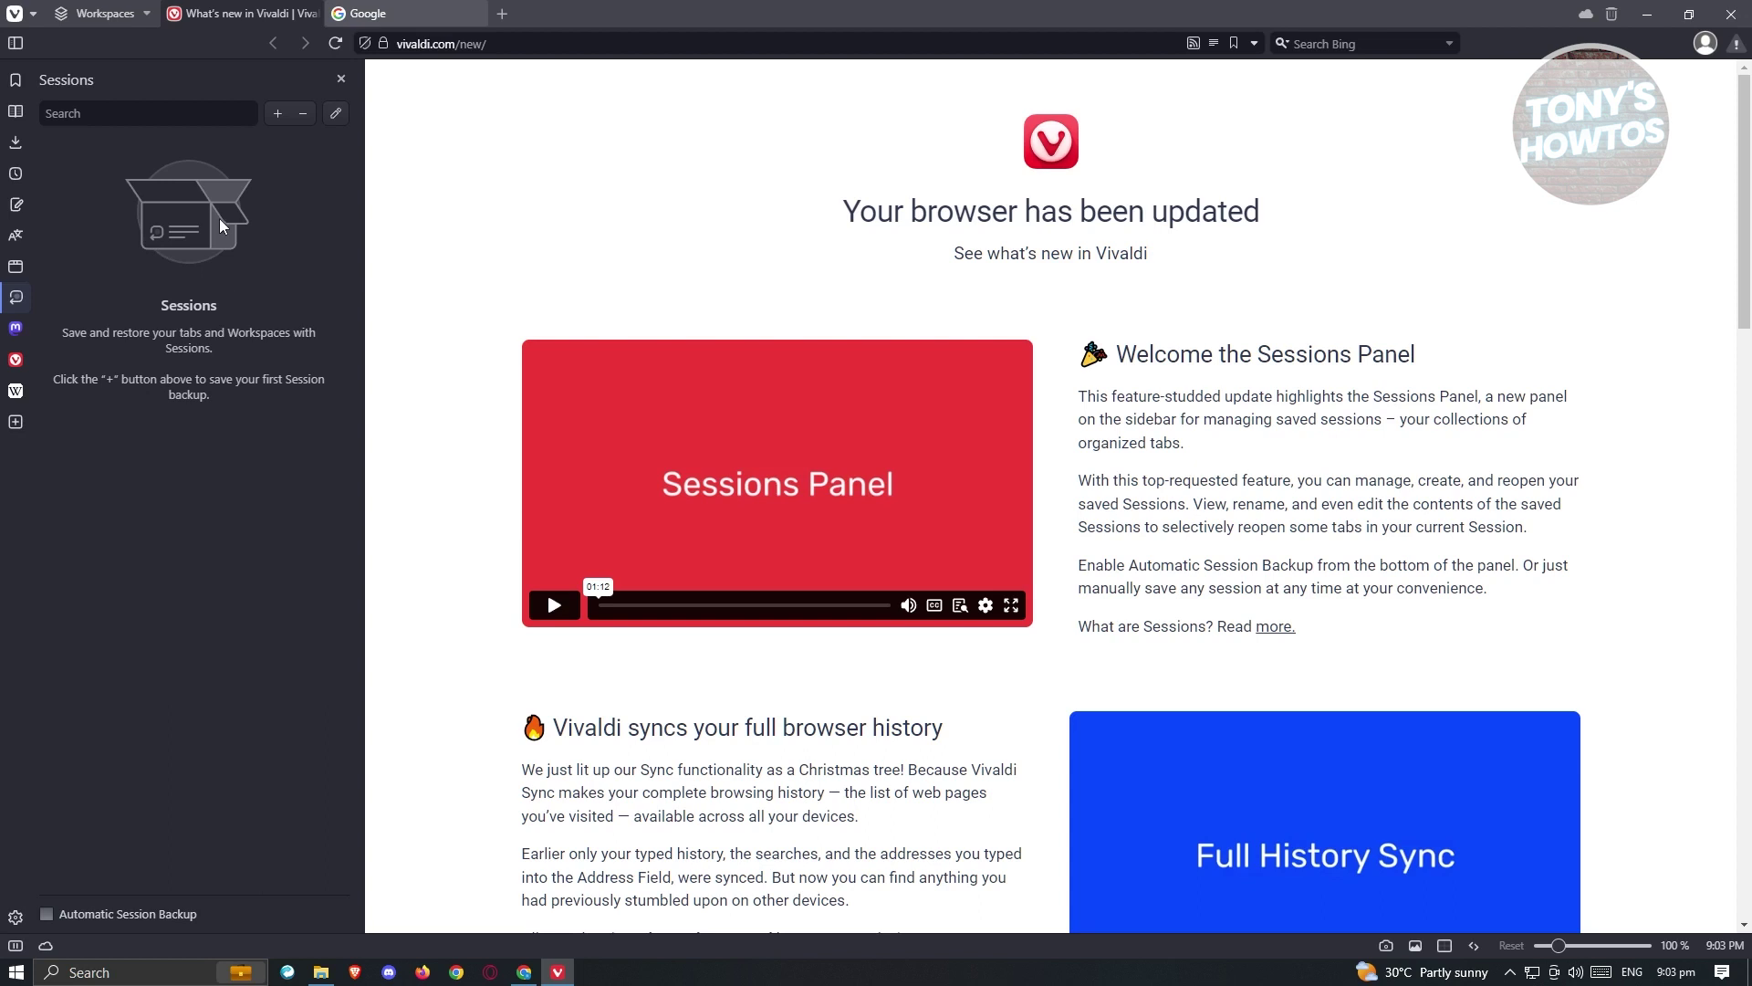
{"action": "left_click", "coordinate": [16, 268]}
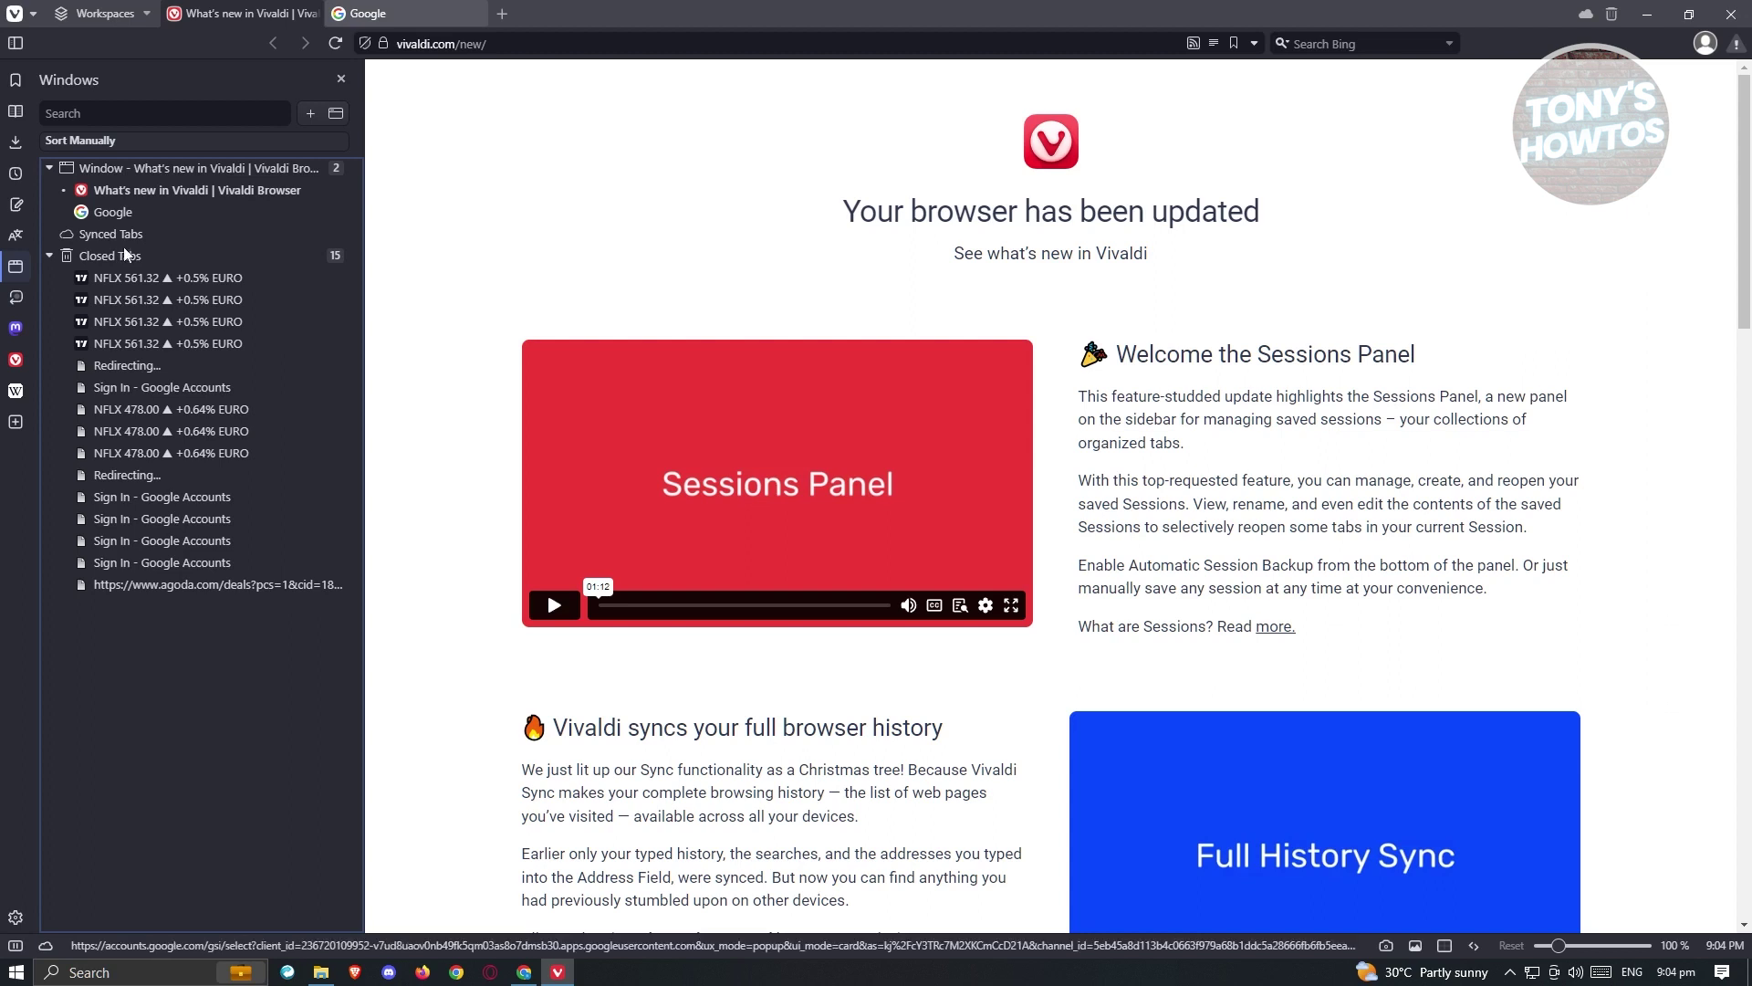
Open the built-in translator and examine its source language choices, with the Google page shown beside it.
{"action": "left_click", "coordinate": [16, 238]}
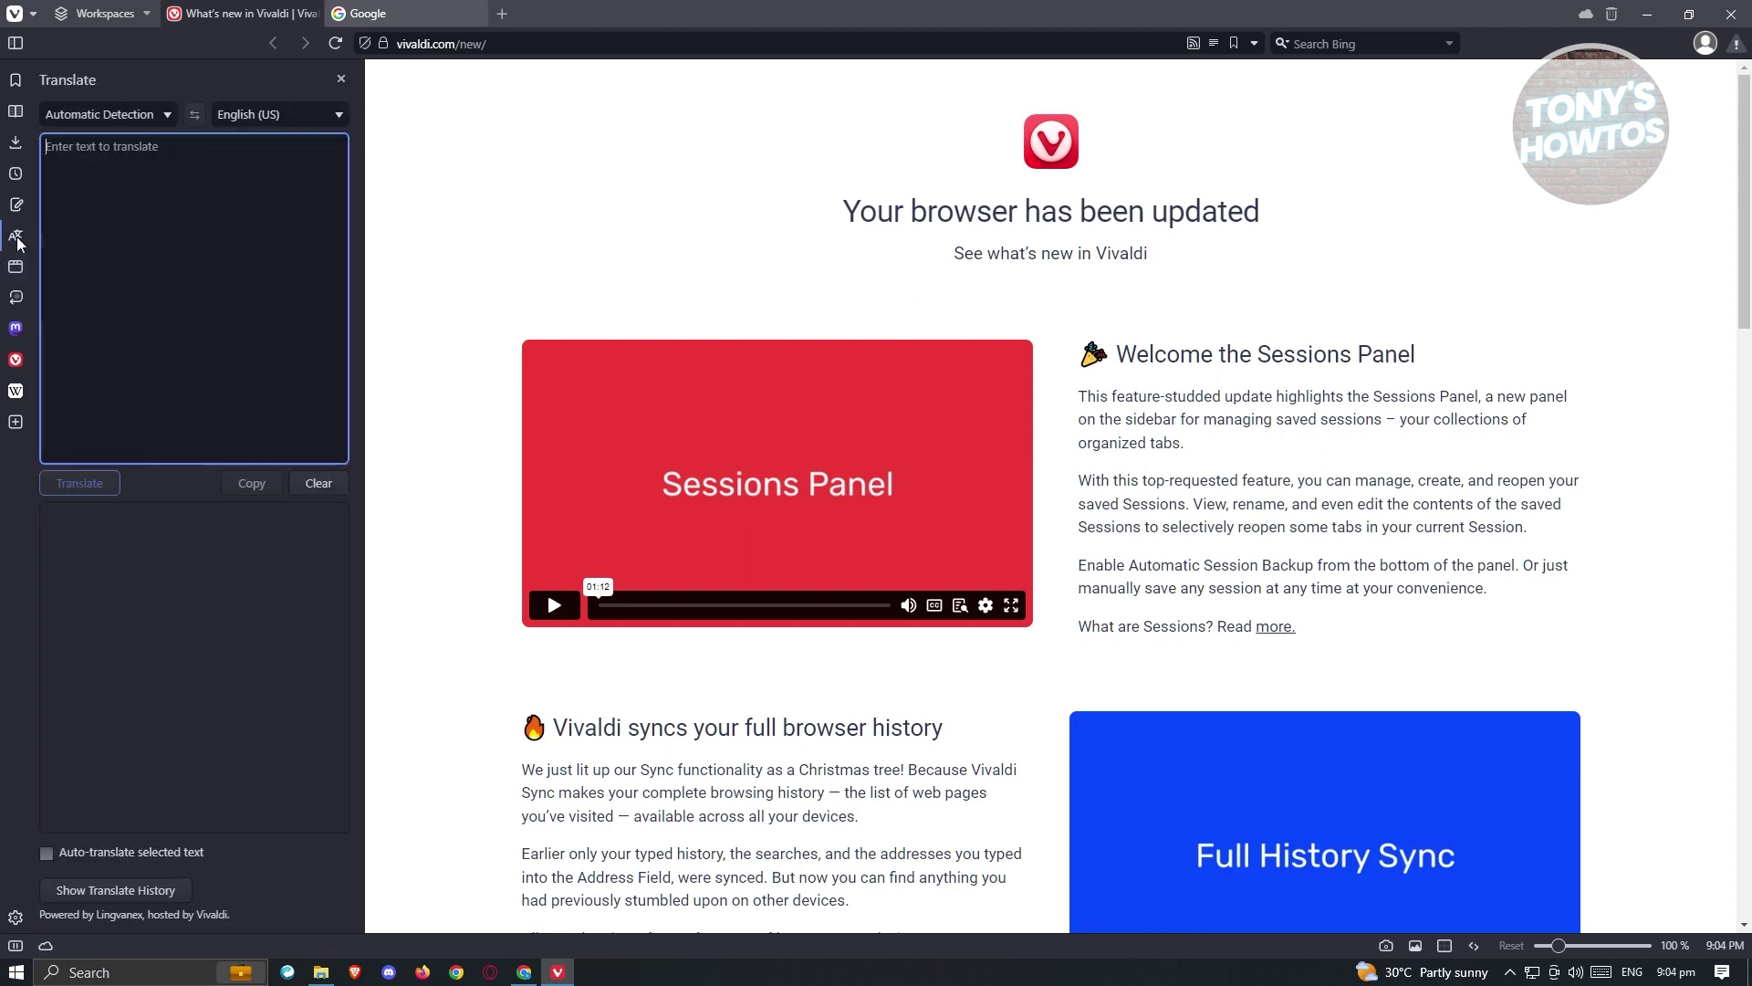
{"action": "left_click", "coordinate": [163, 116]}
{"action": "left_click", "coordinate": [163, 116]}
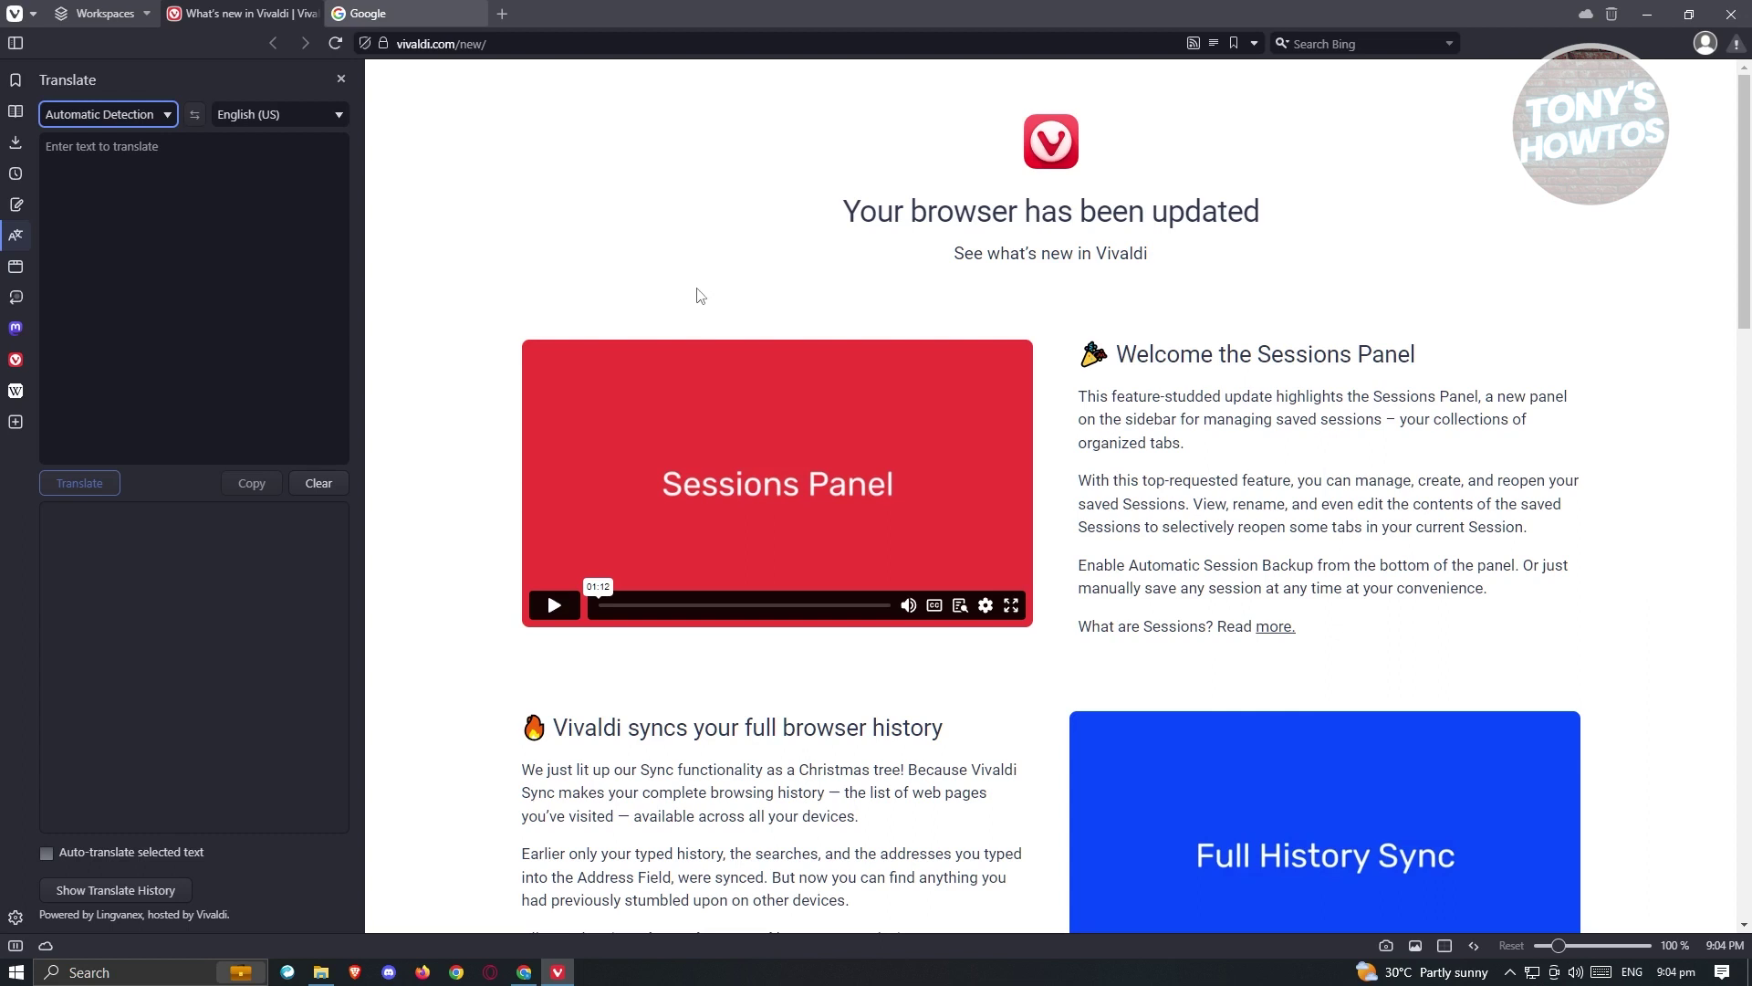
{"action": "left_click", "coordinate": [433, 10]}
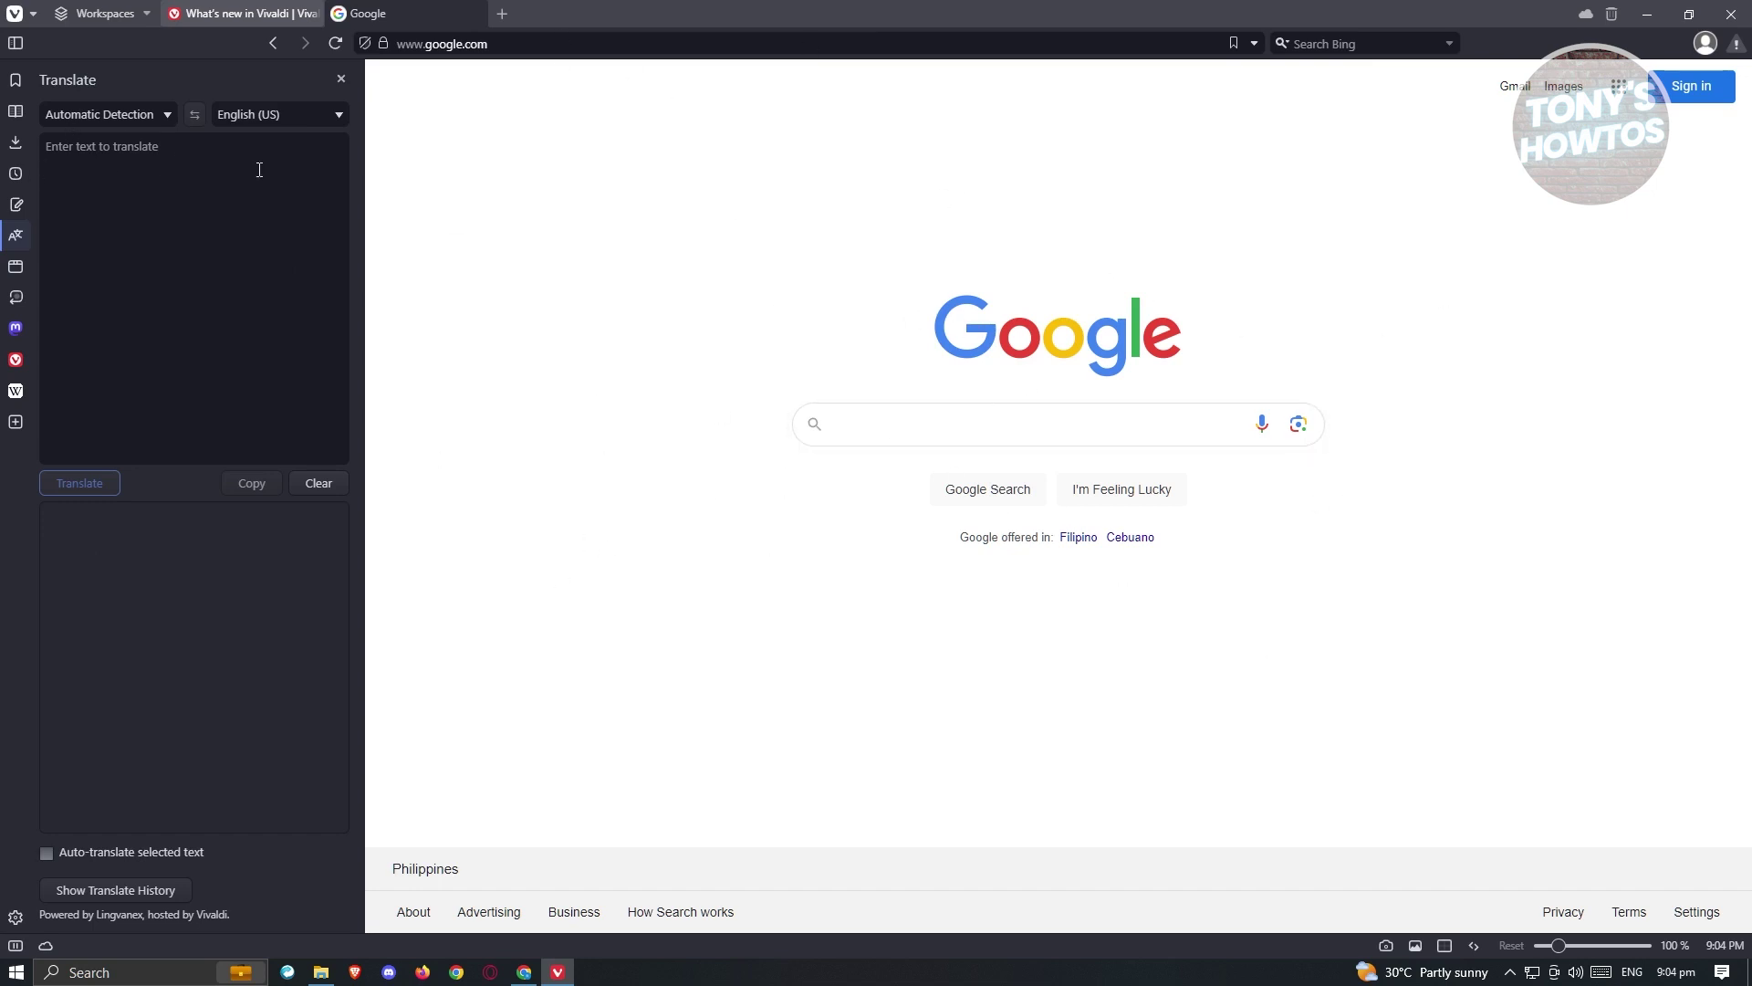
{"action": "left_click", "coordinate": [310, 260]}
{"action": "left_click", "coordinate": [161, 109]}
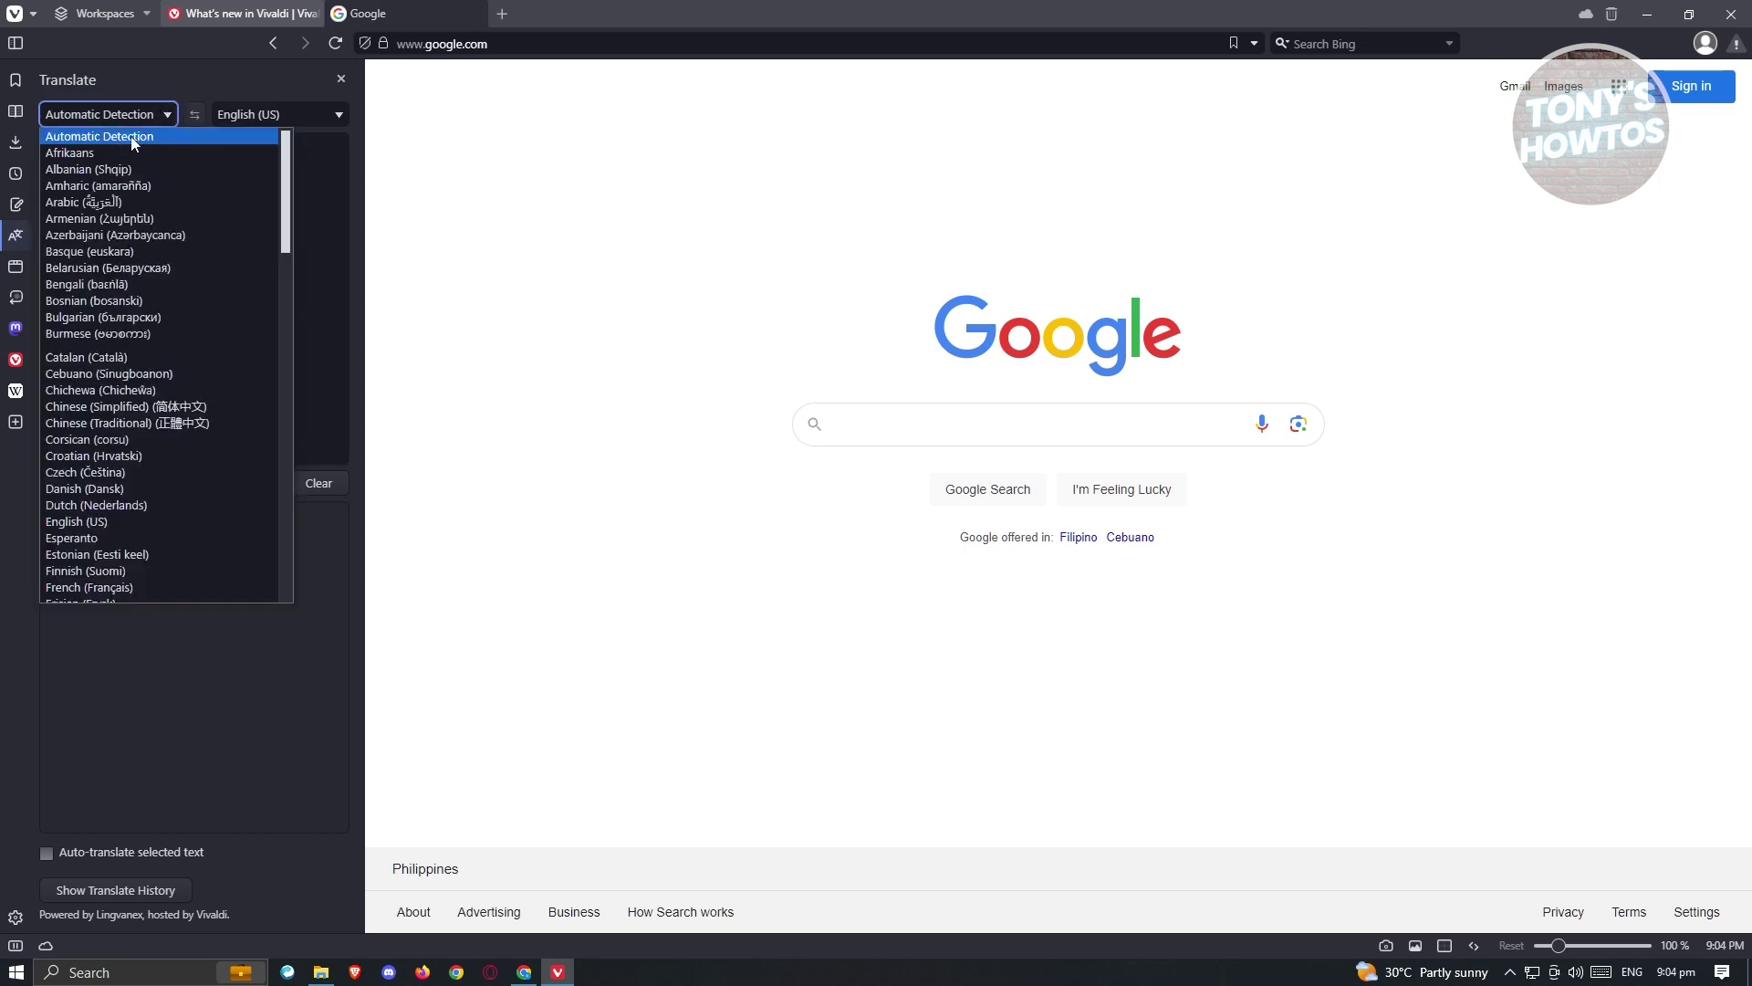
{"action": "left_click", "coordinate": [304, 114]}
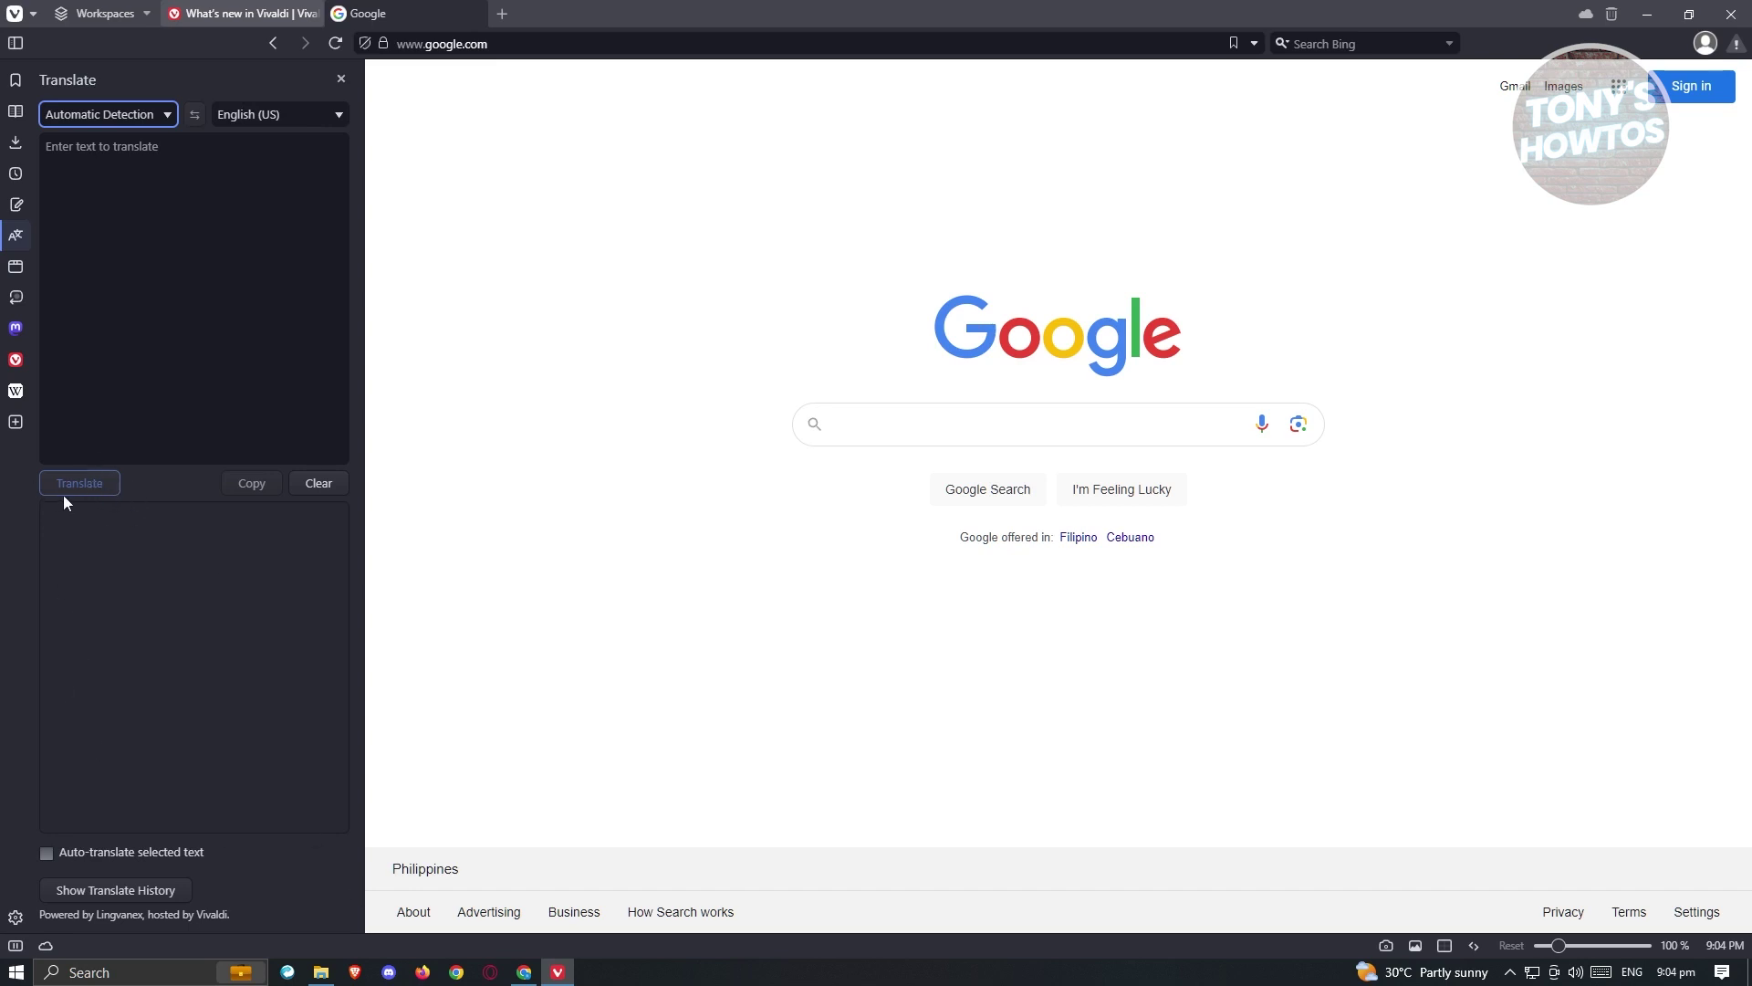
Create a new note reading "PAY DUE TOMORROW" and select it in the notes list to view its content.
{"action": "left_click", "coordinate": [18, 206]}
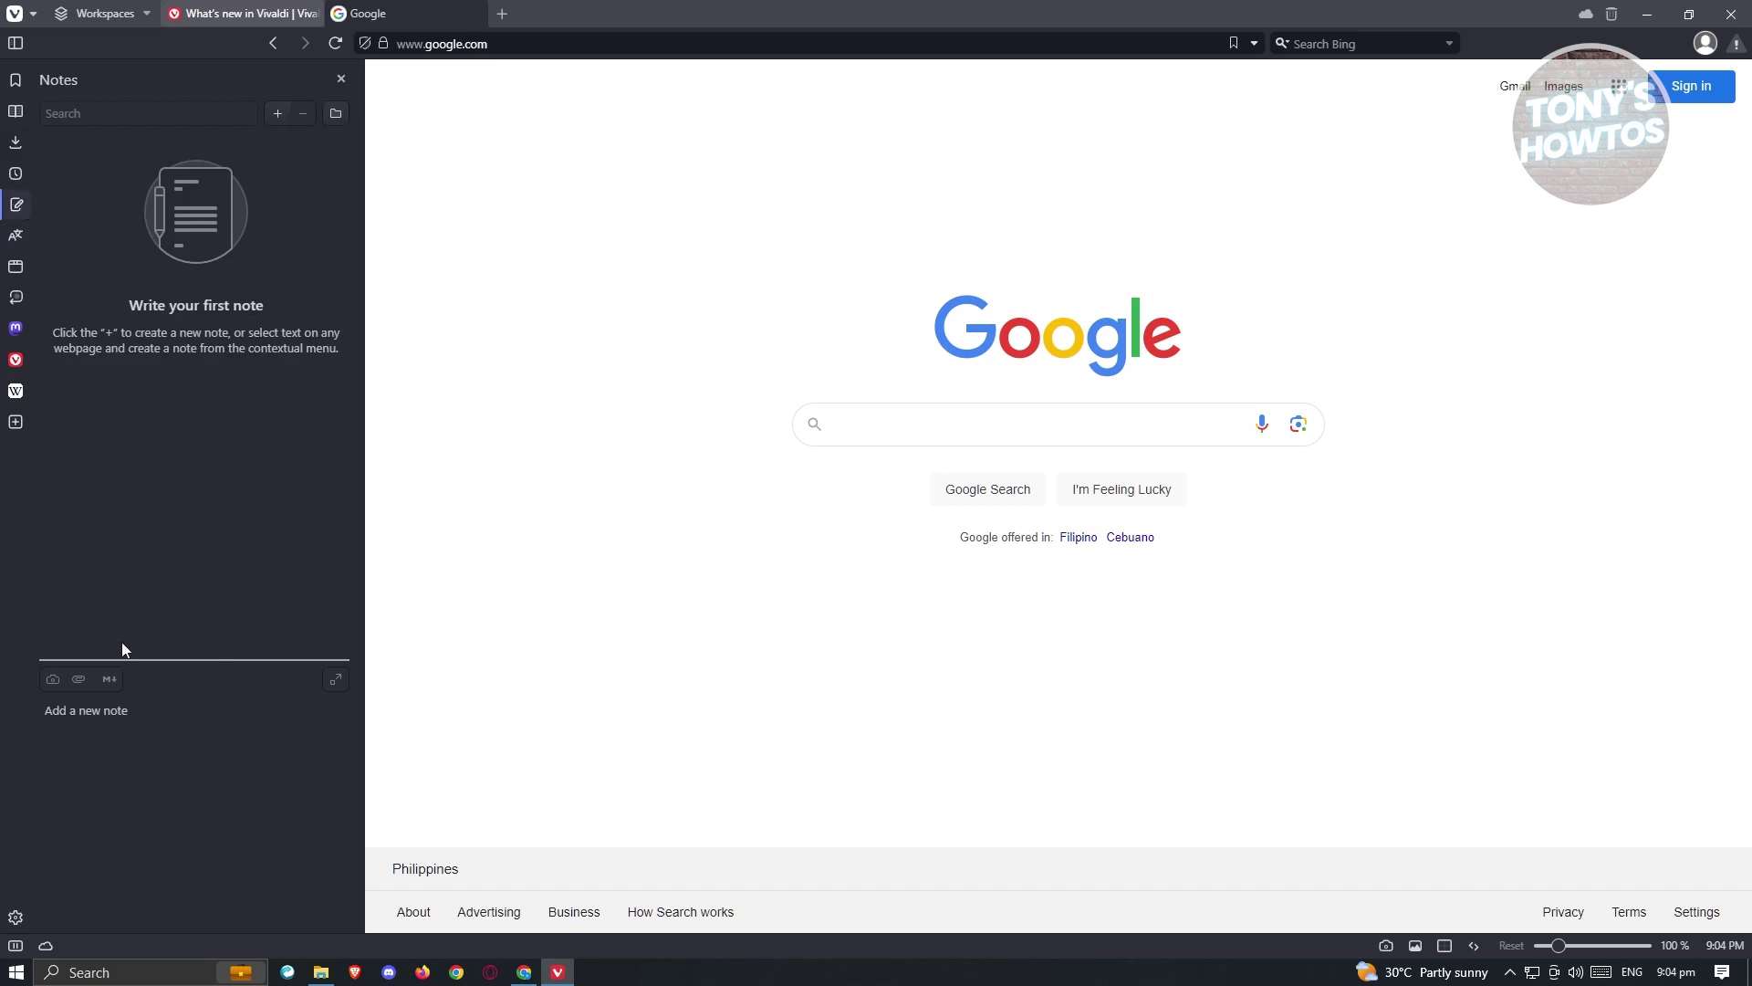
{"action": "left_click", "coordinate": [275, 110]}
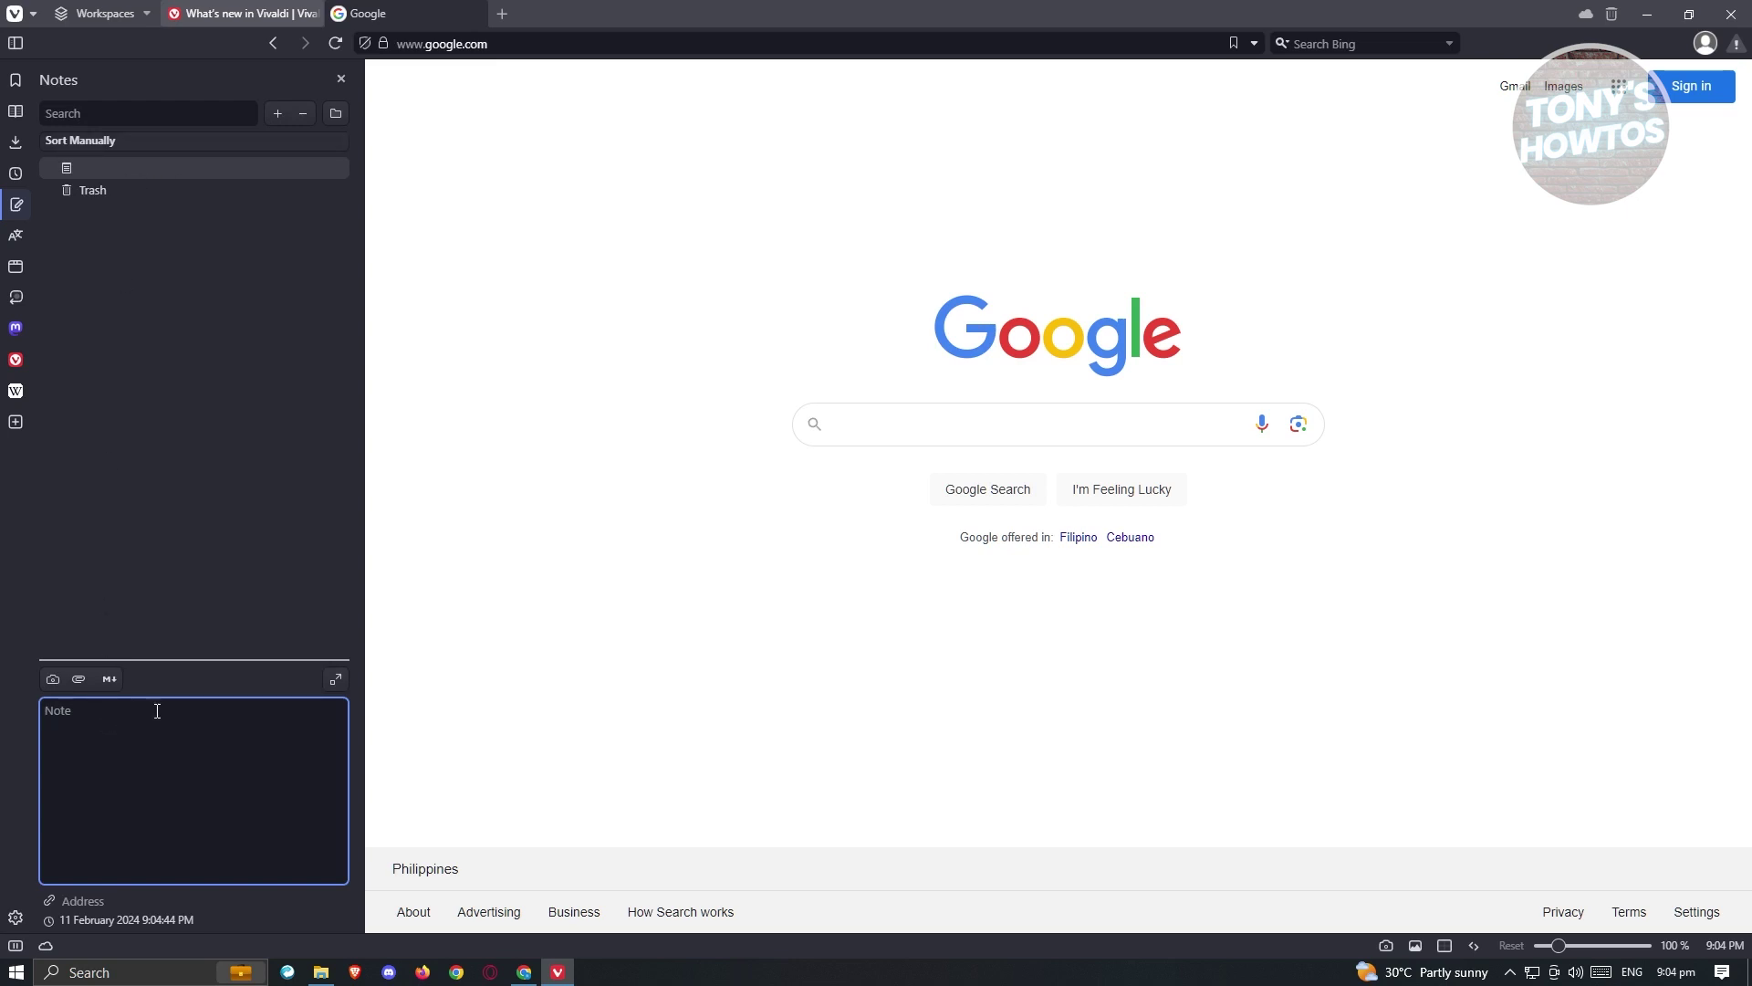
{"action": "type", "text": "PAY DUE TOMORROW"}
{"action": "left_click", "coordinate": [179, 404]}
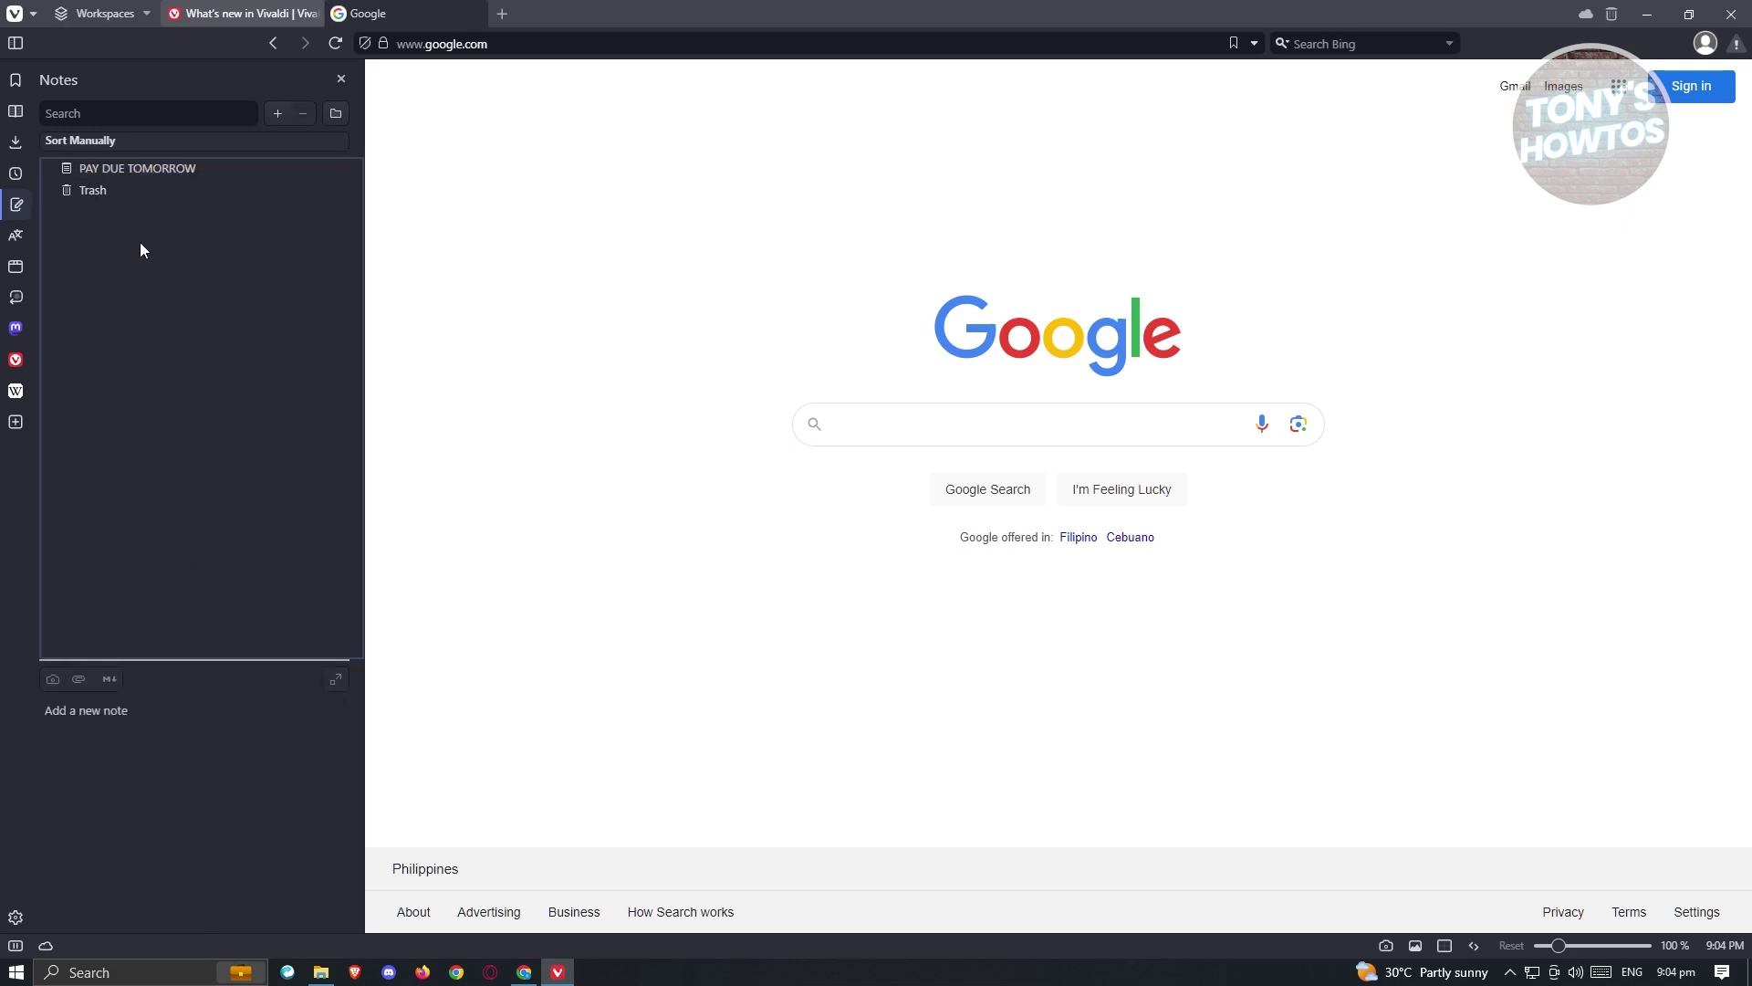
{"action": "left_click", "coordinate": [143, 168]}
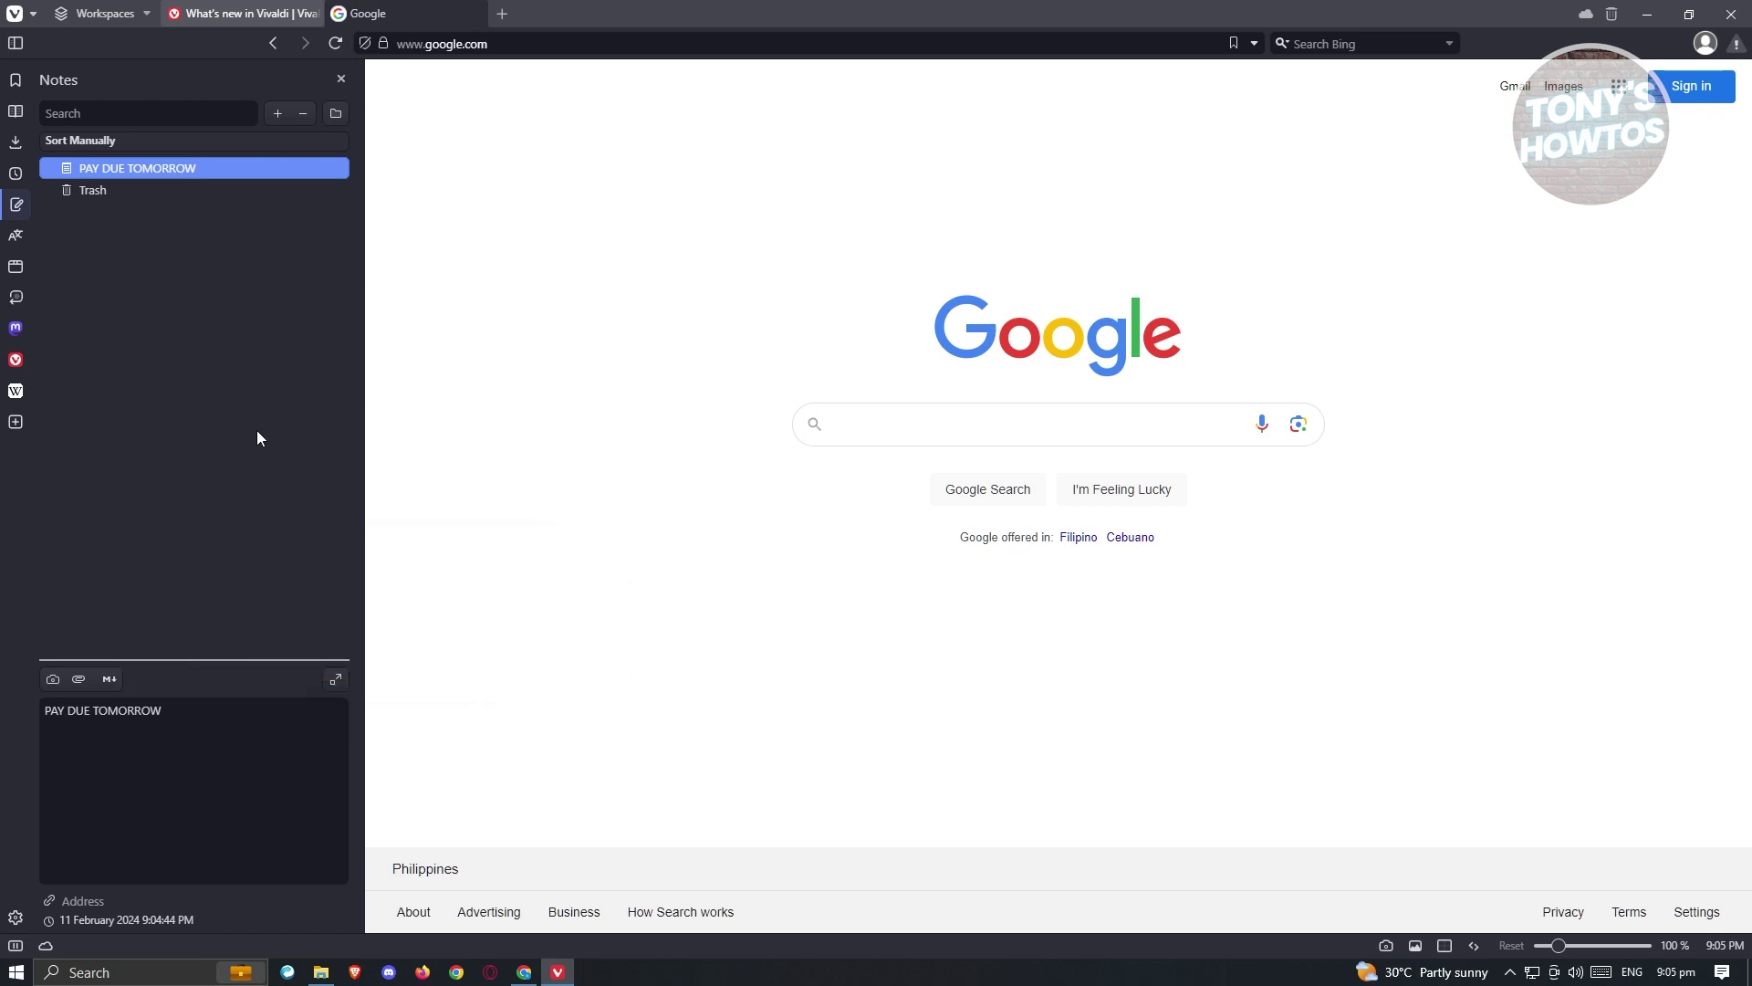
View today's browsing history and the list of downloads.
{"action": "left_click", "coordinate": [14, 173]}
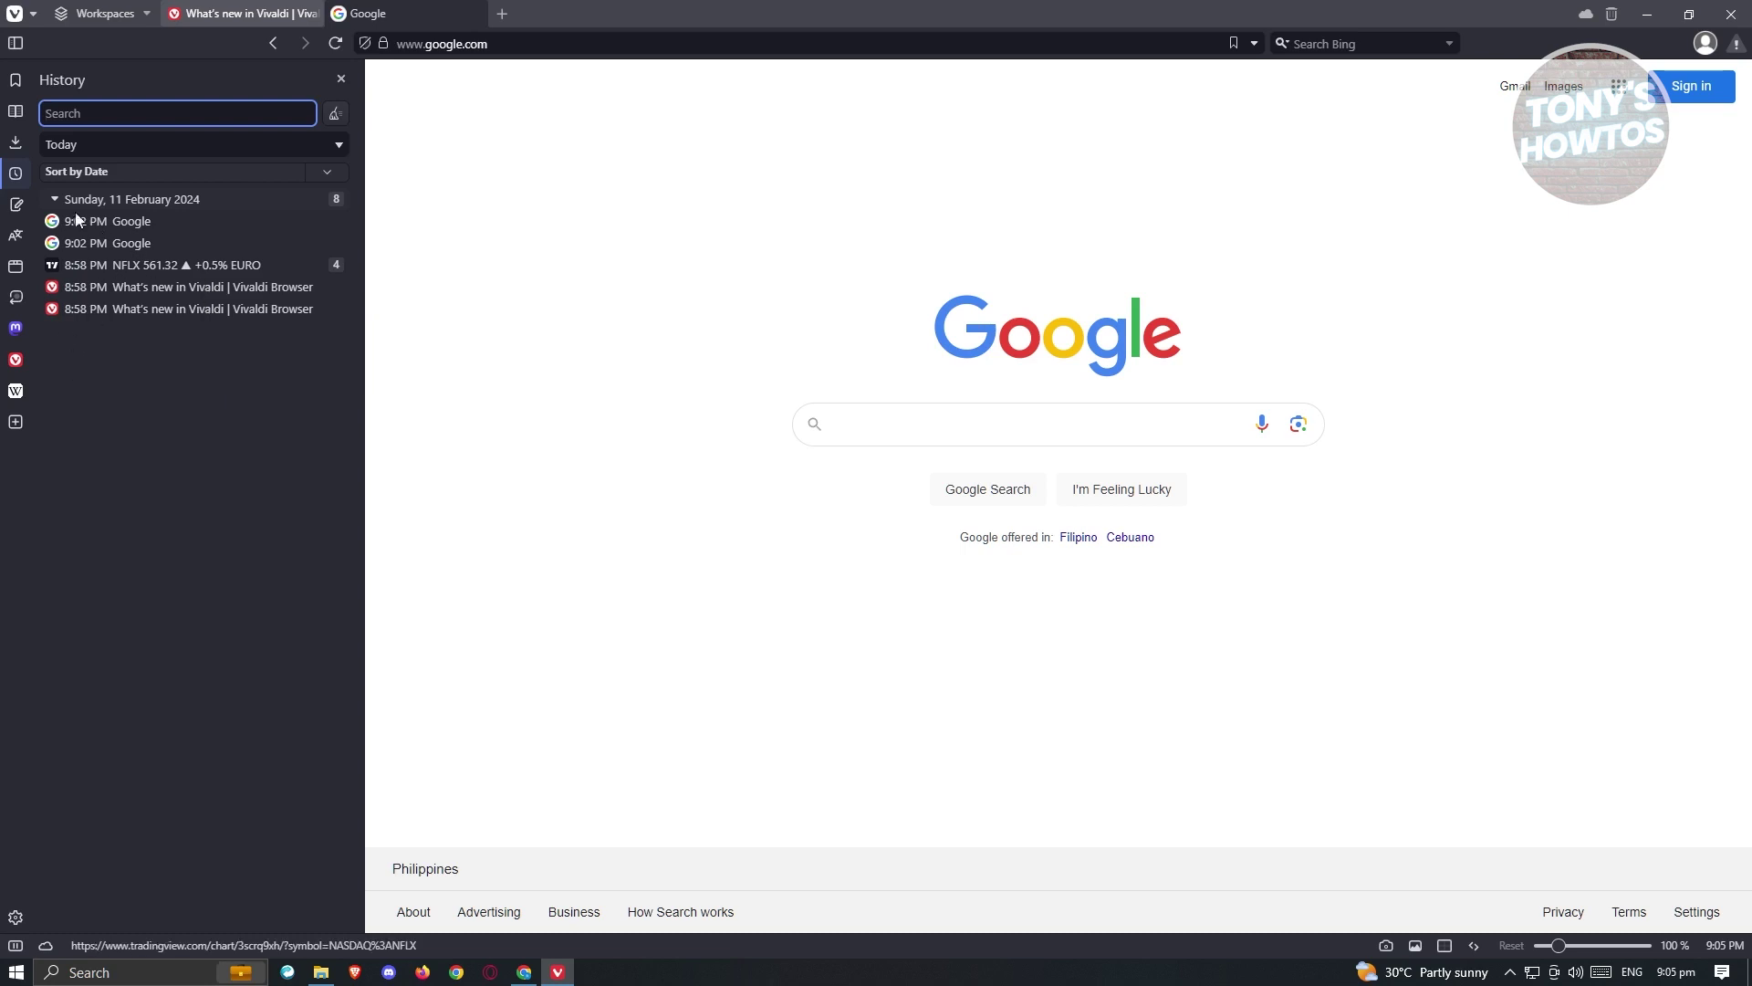
{"action": "left_click", "coordinate": [15, 143]}
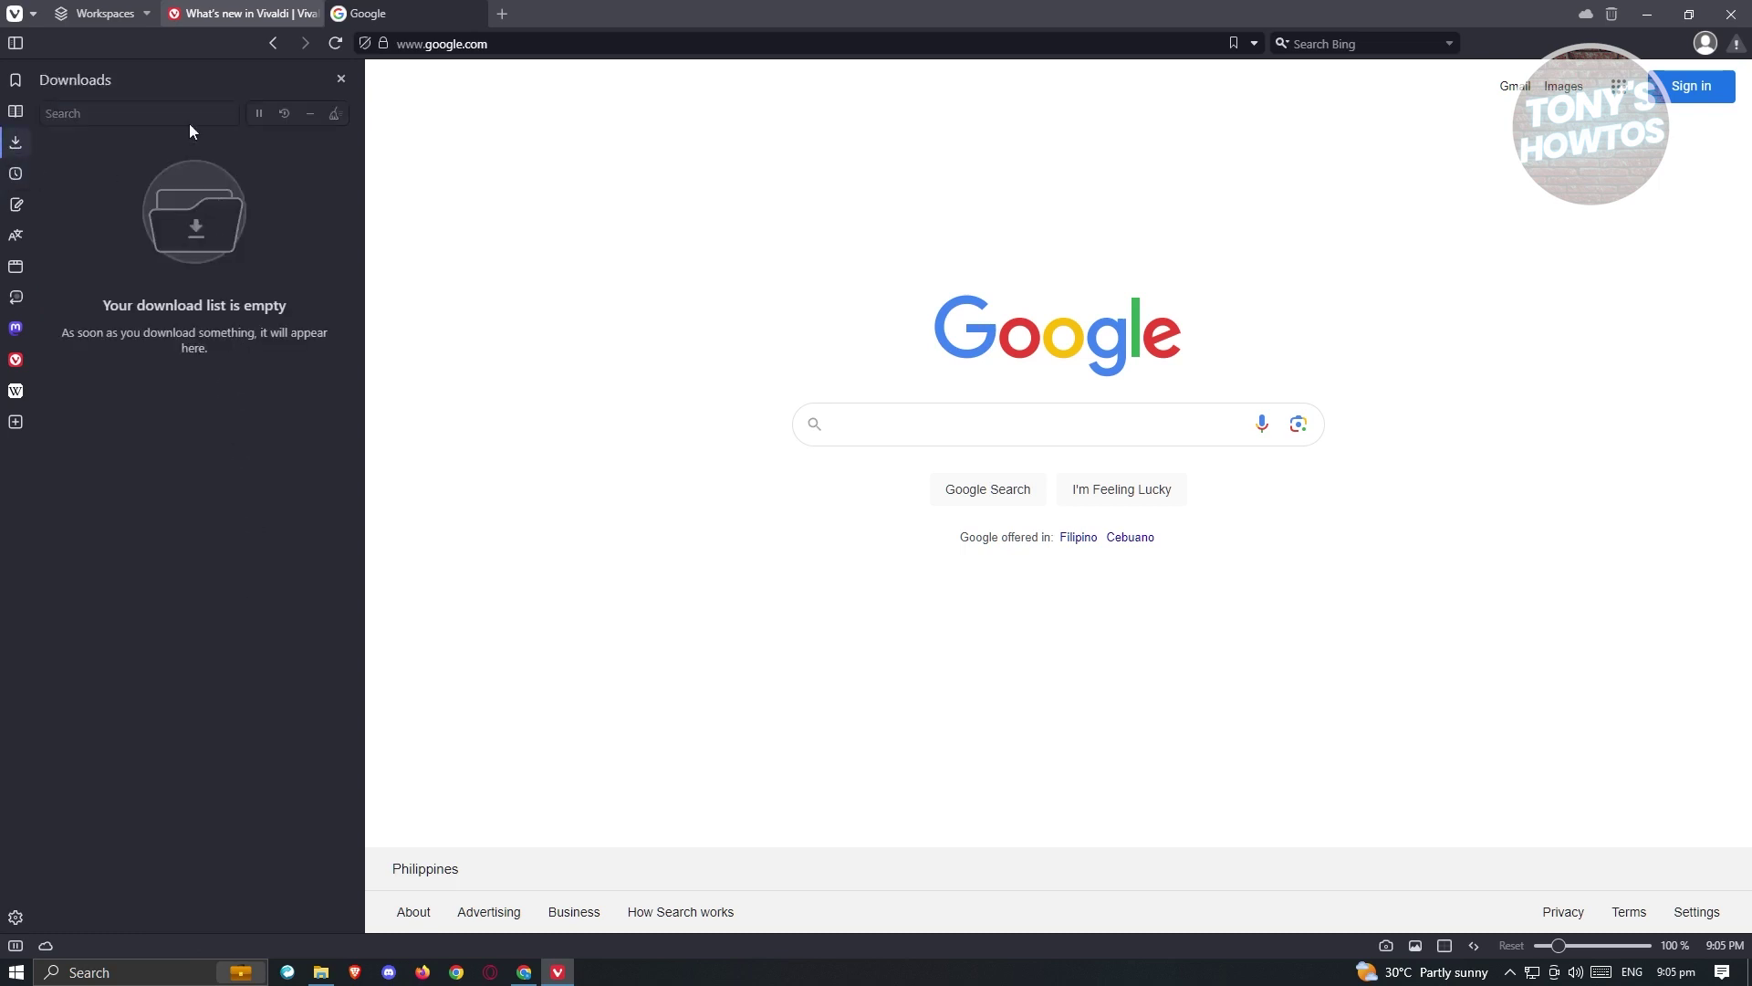
Add the current Google page to the reading list and open the bookmarks overview.
{"action": "left_click", "coordinate": [17, 112]}
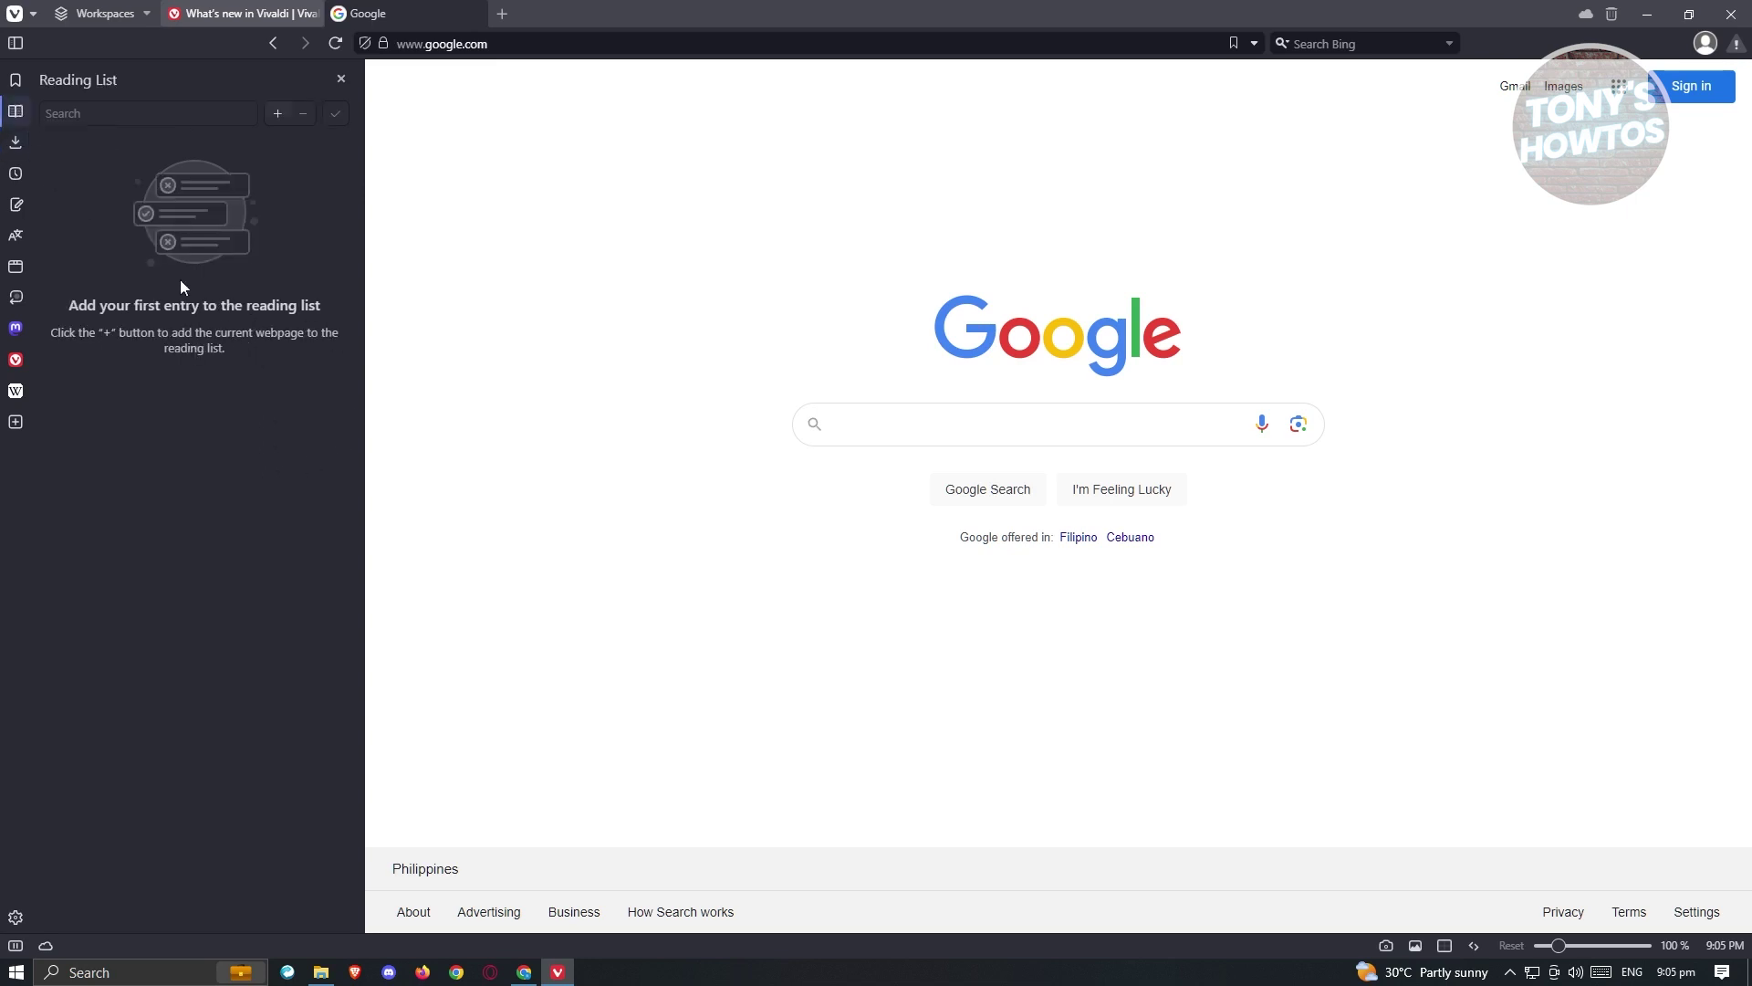
{"action": "left_click", "coordinate": [279, 114]}
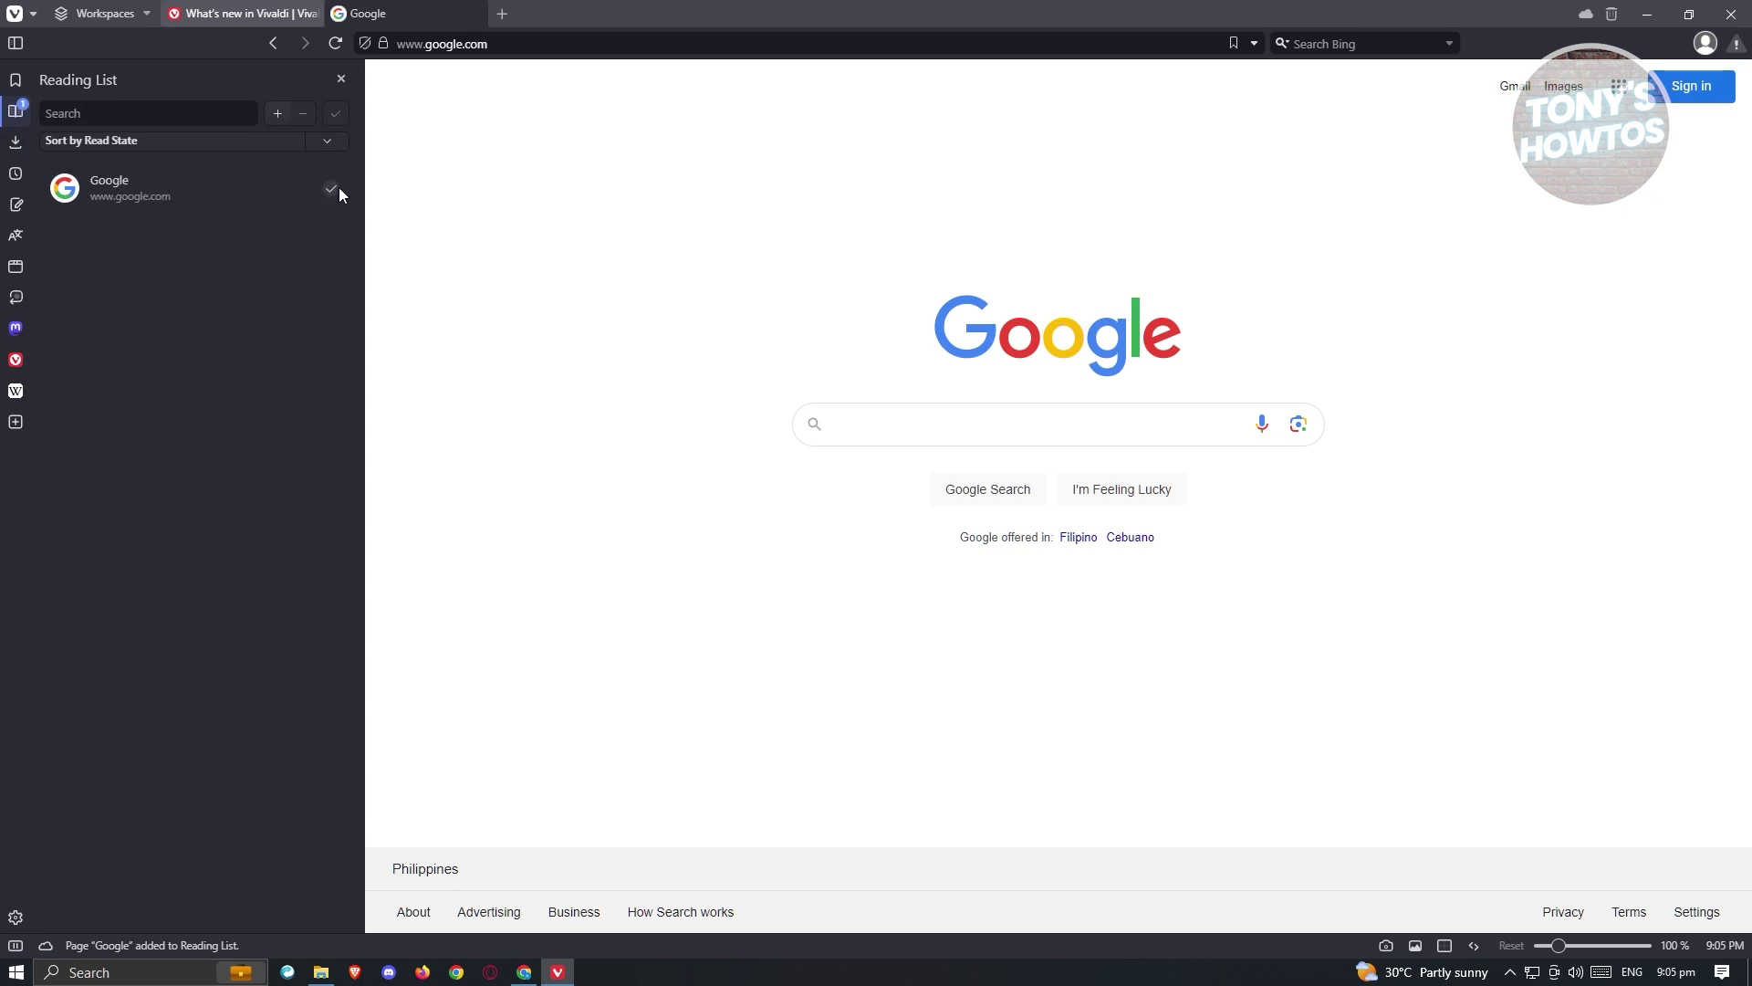
{"action": "left_click", "coordinate": [16, 82]}
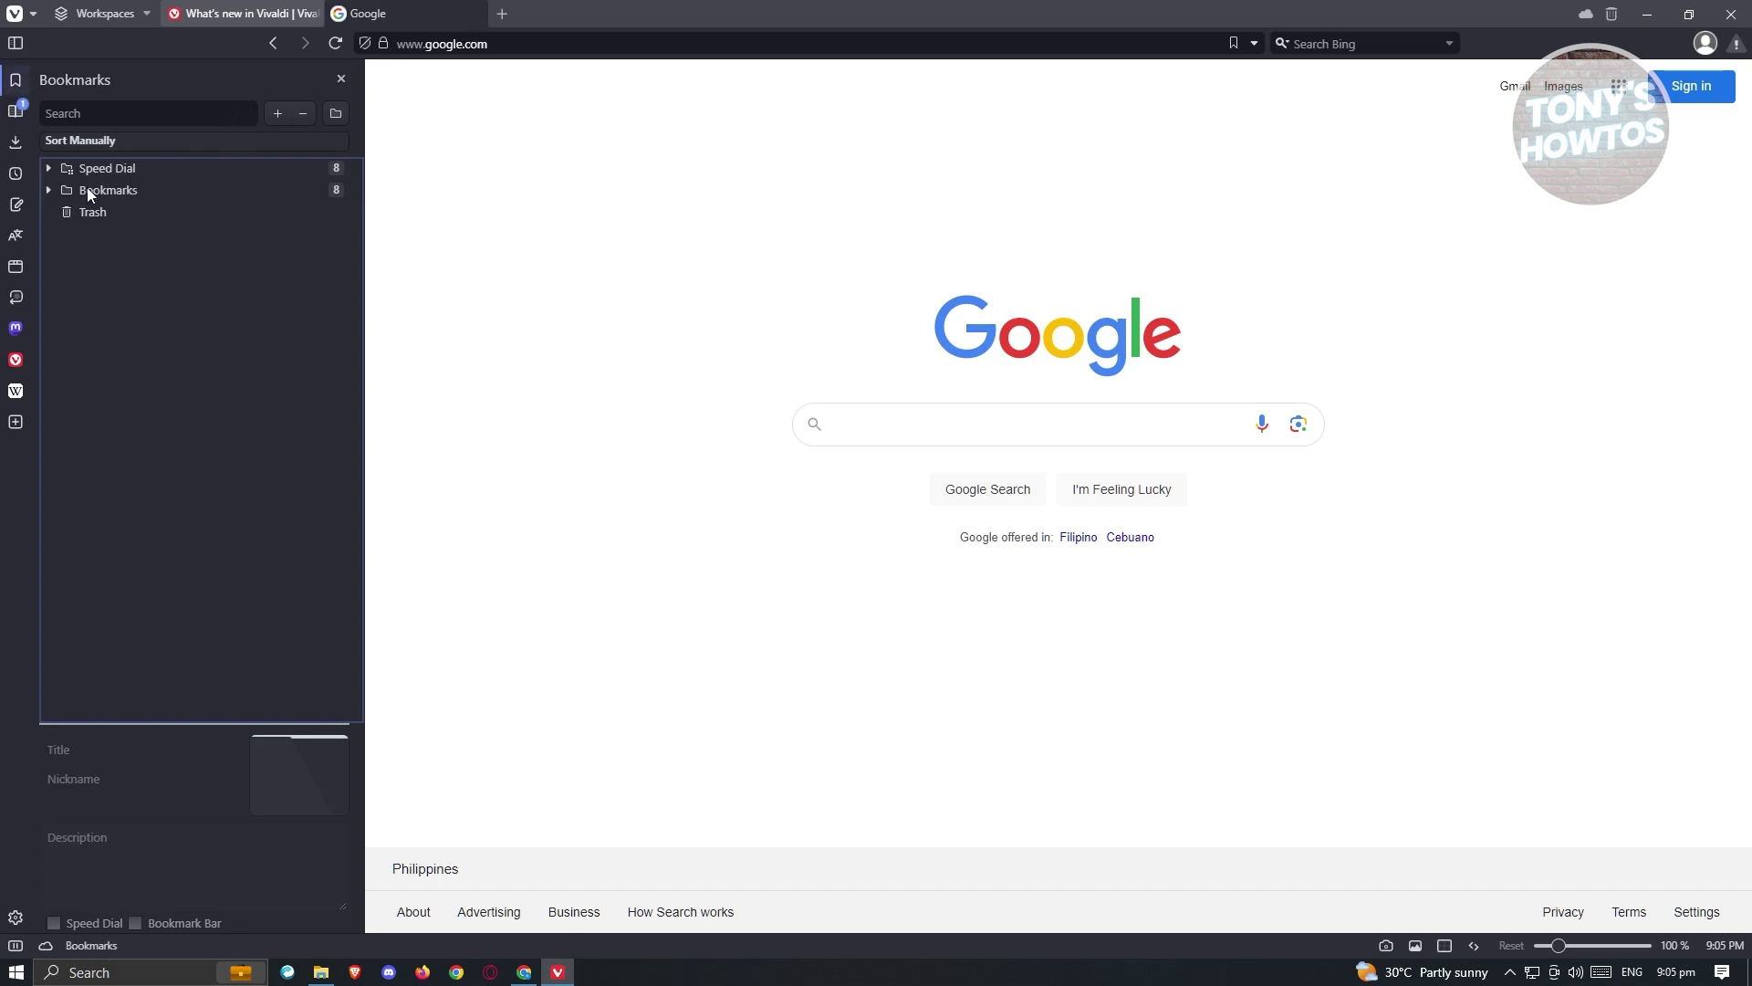
Expand the Speed Dial bookmarks folder and look through the browser's main file, edit and window commands.
{"action": "left_click", "coordinate": [46, 165]}
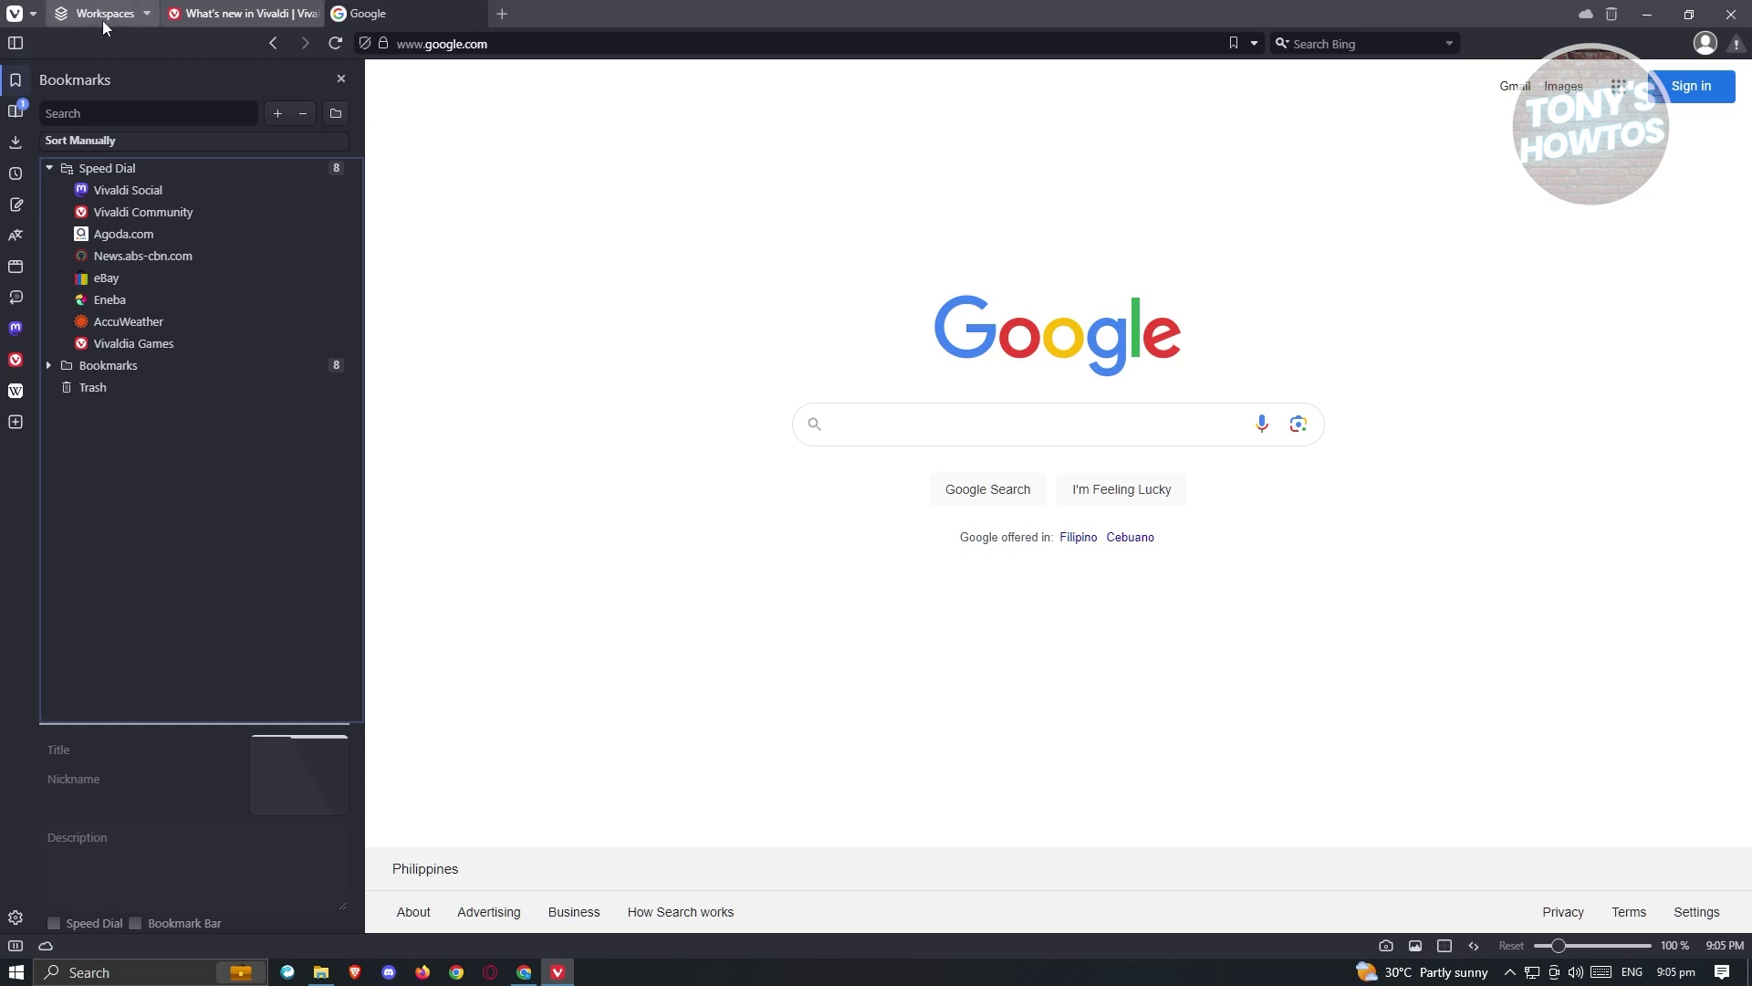
{"action": "left_click", "coordinate": [34, 16]}
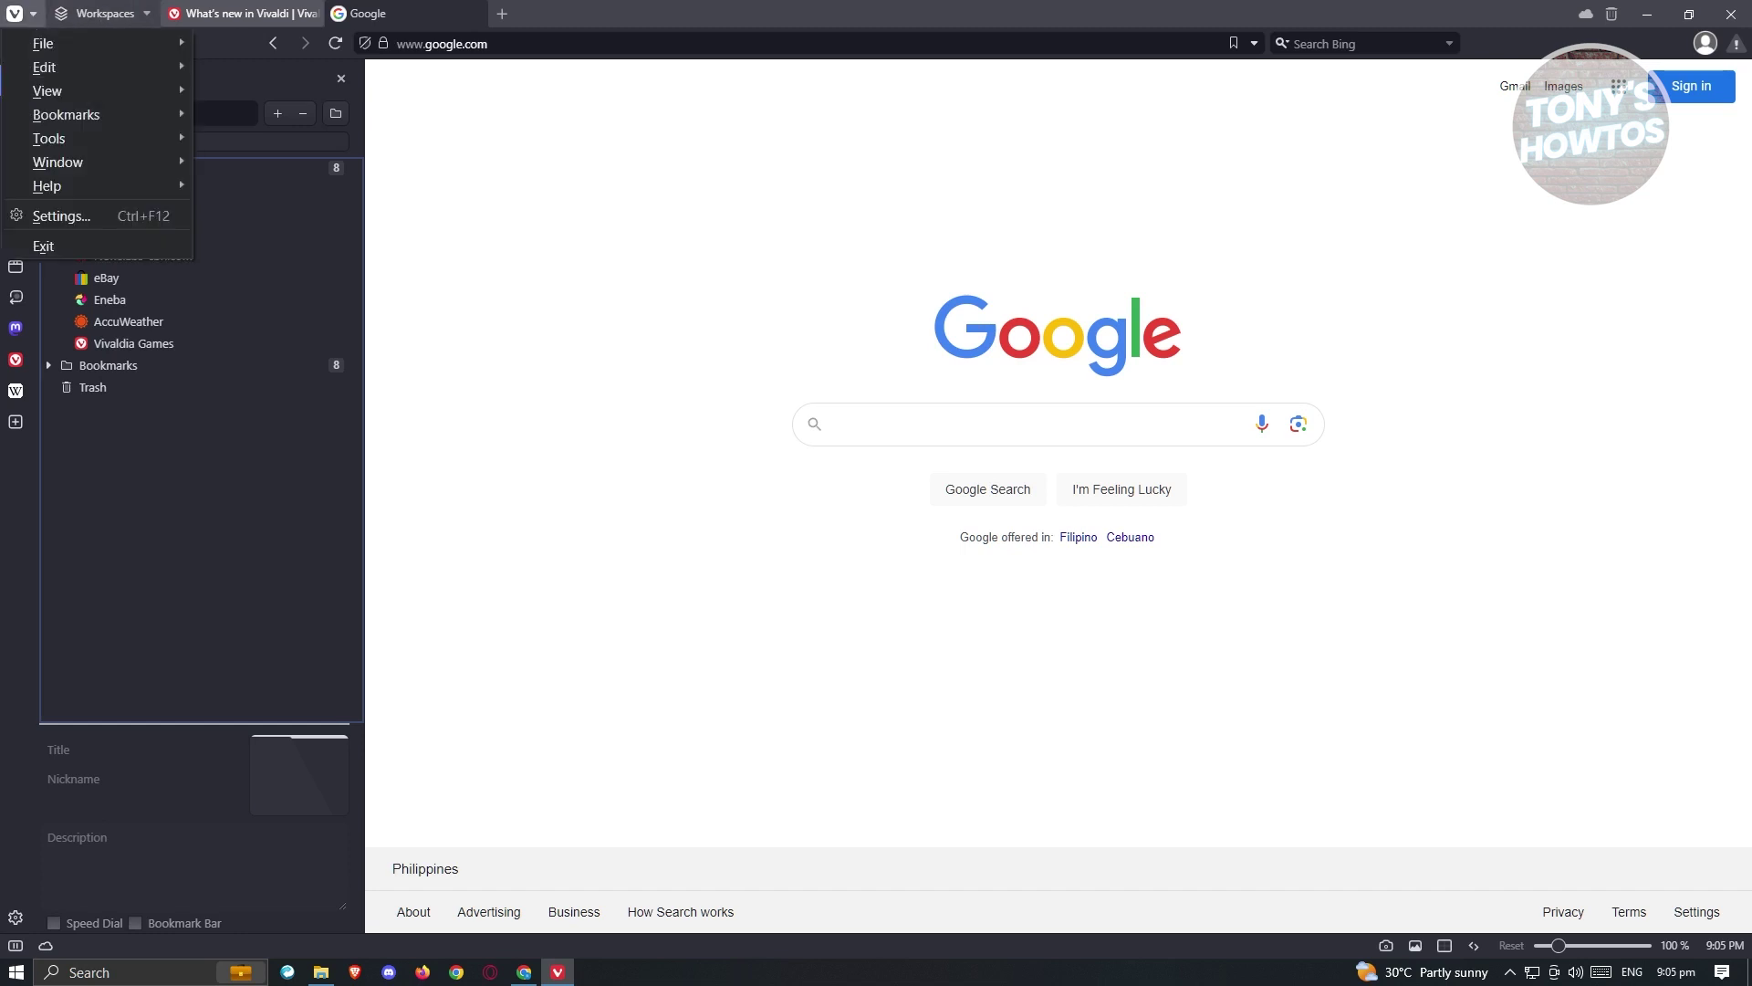
{"action": "mouse_move", "coordinate": [75, 46]}
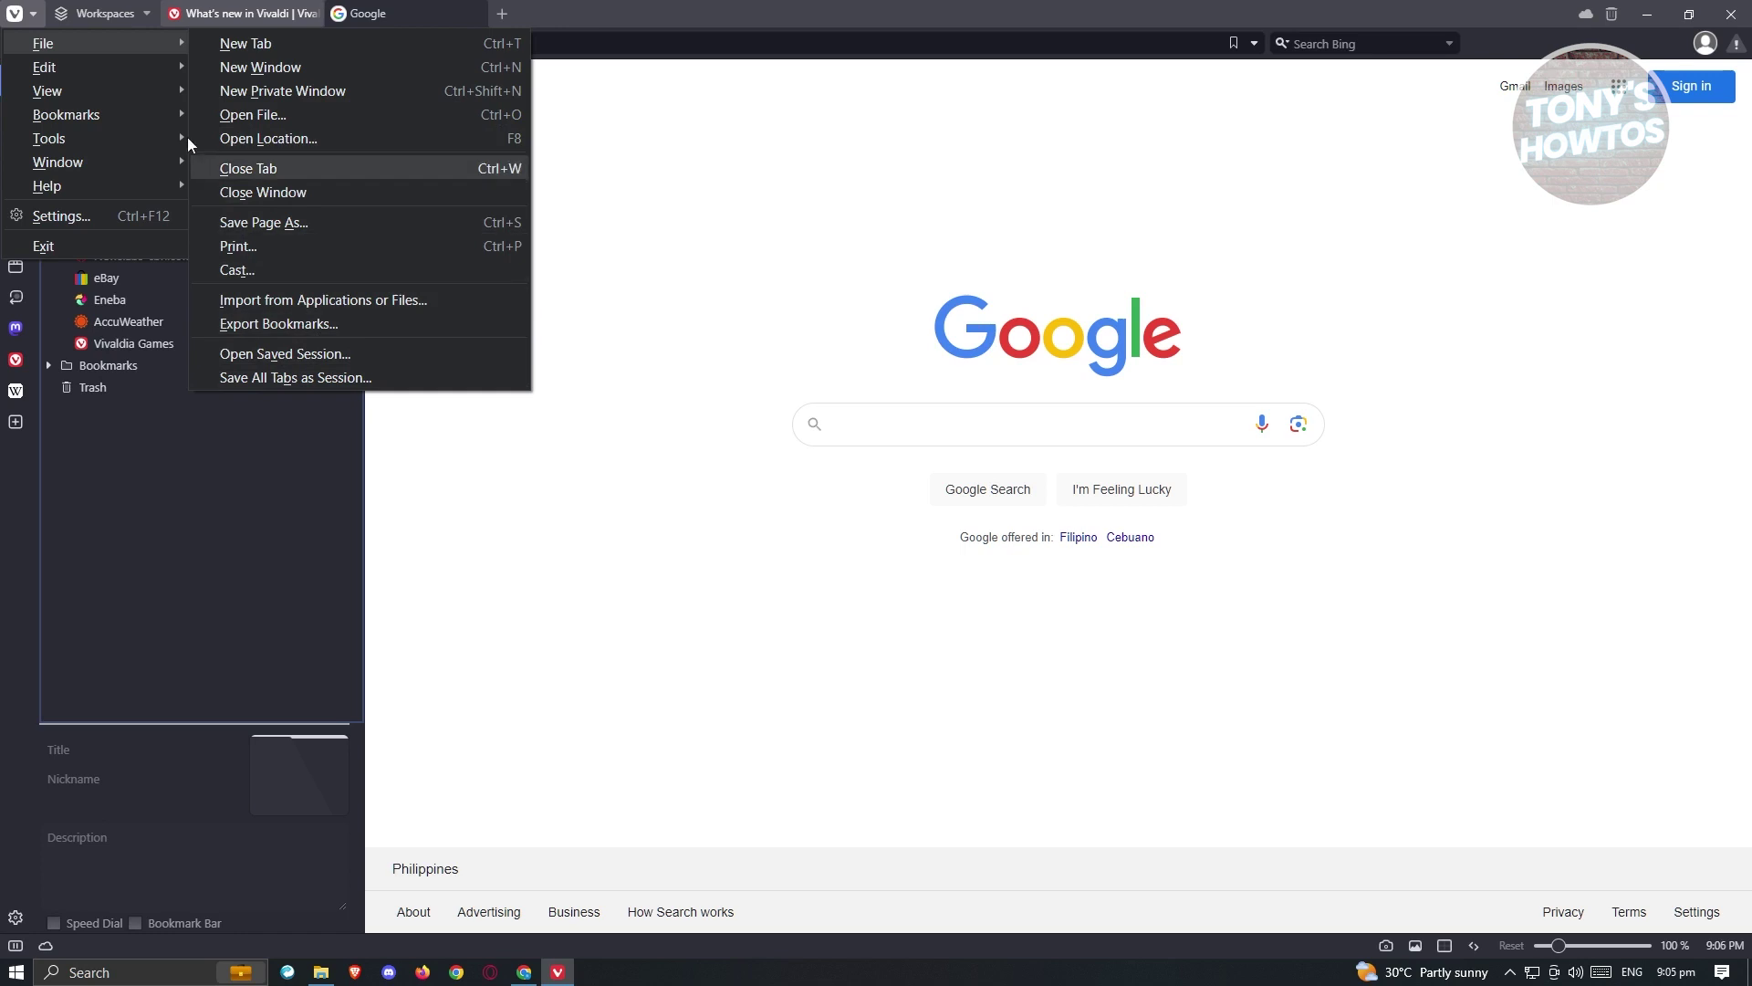
{"action": "mouse_move", "coordinate": [127, 75]}
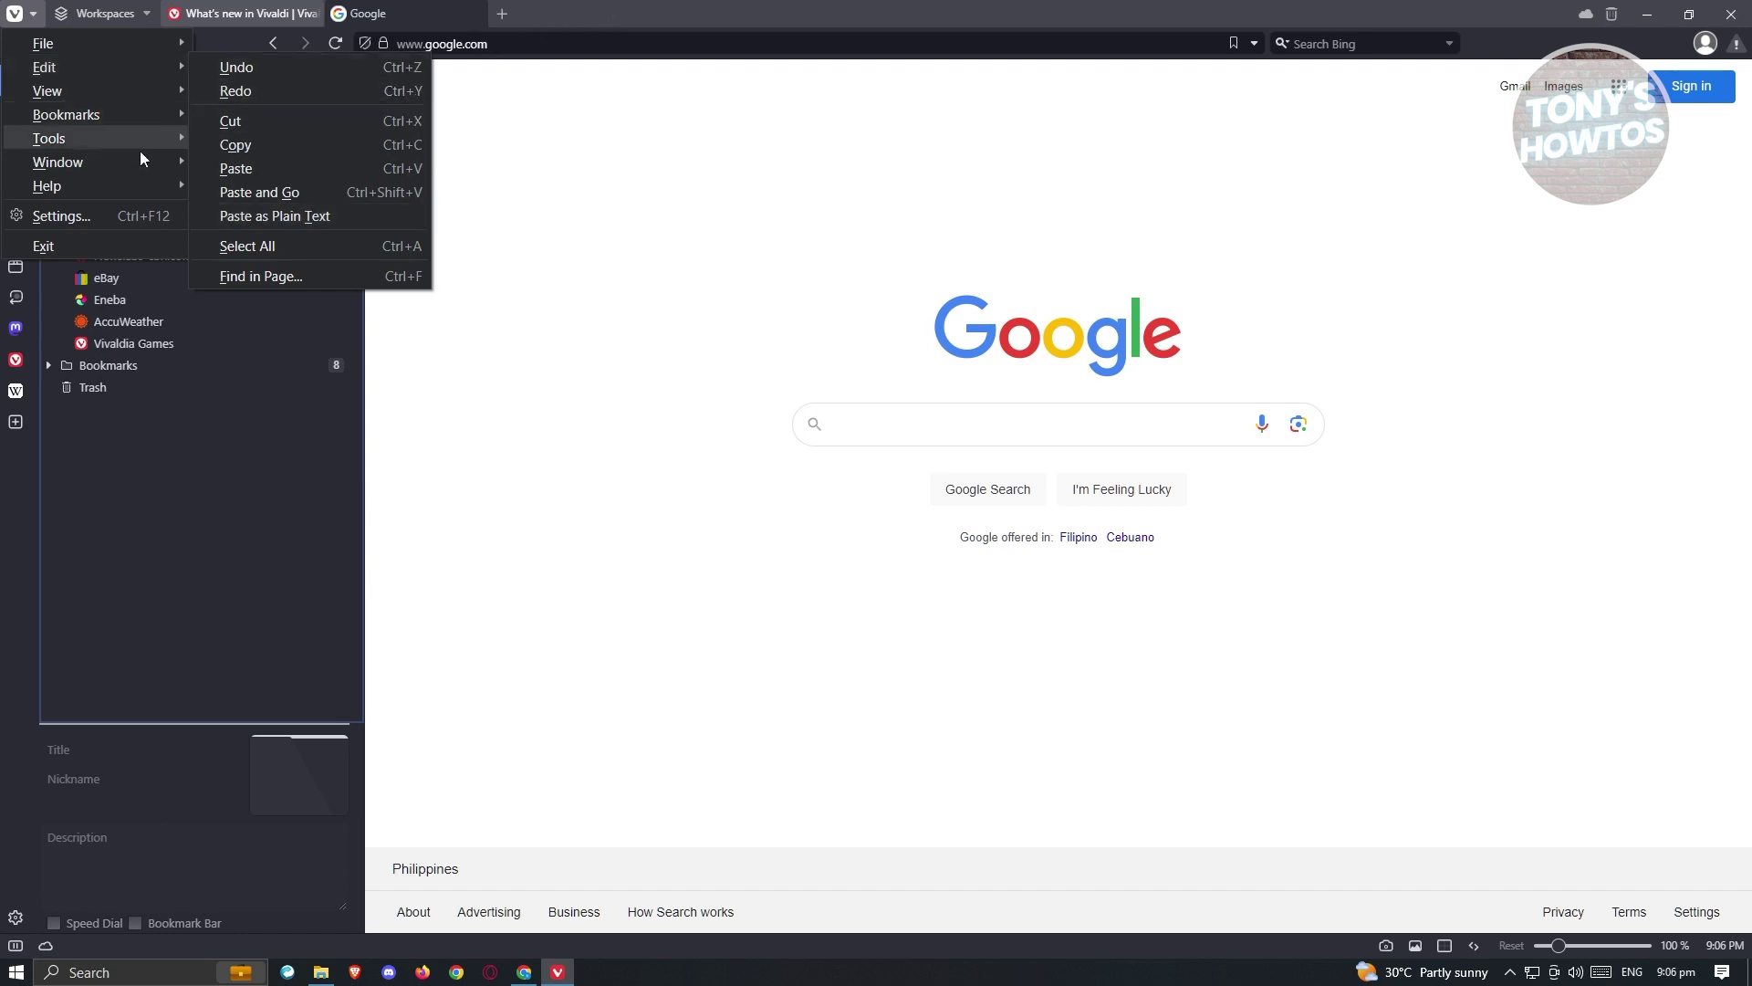
{"action": "mouse_move", "coordinate": [129, 161]}
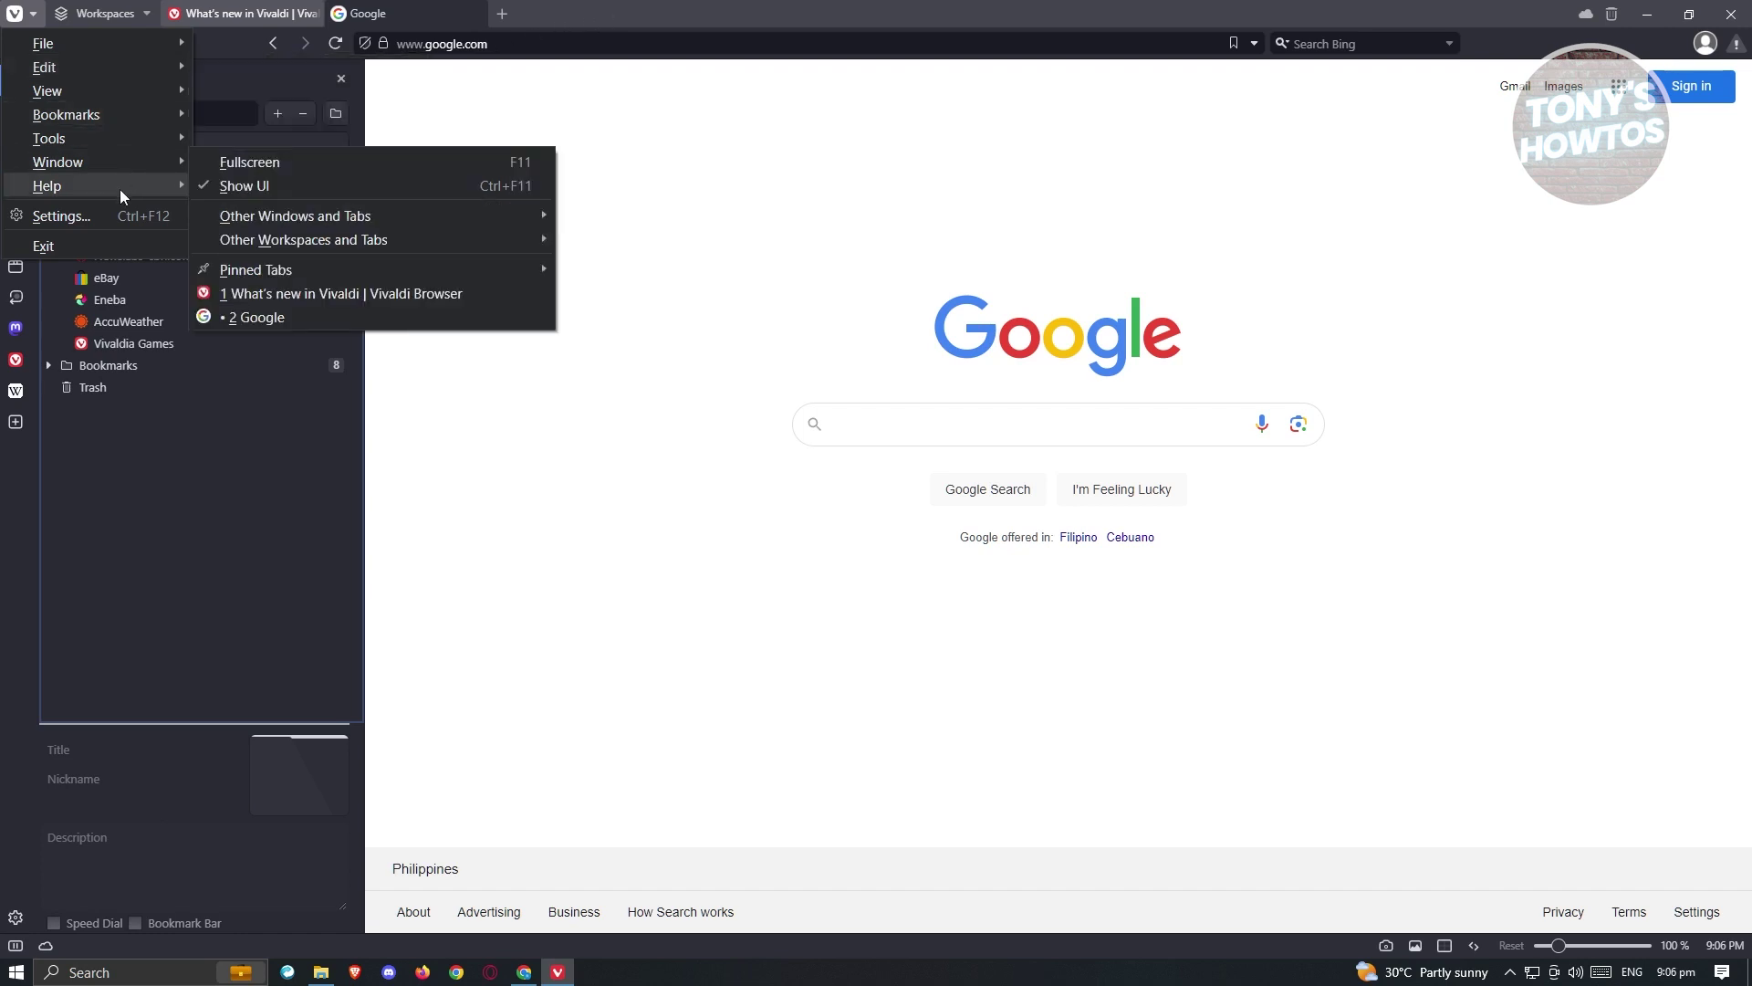
Switch to the What's new in Vivaldi page and close the bookmarks view.
{"action": "left_click", "coordinate": [279, 9]}
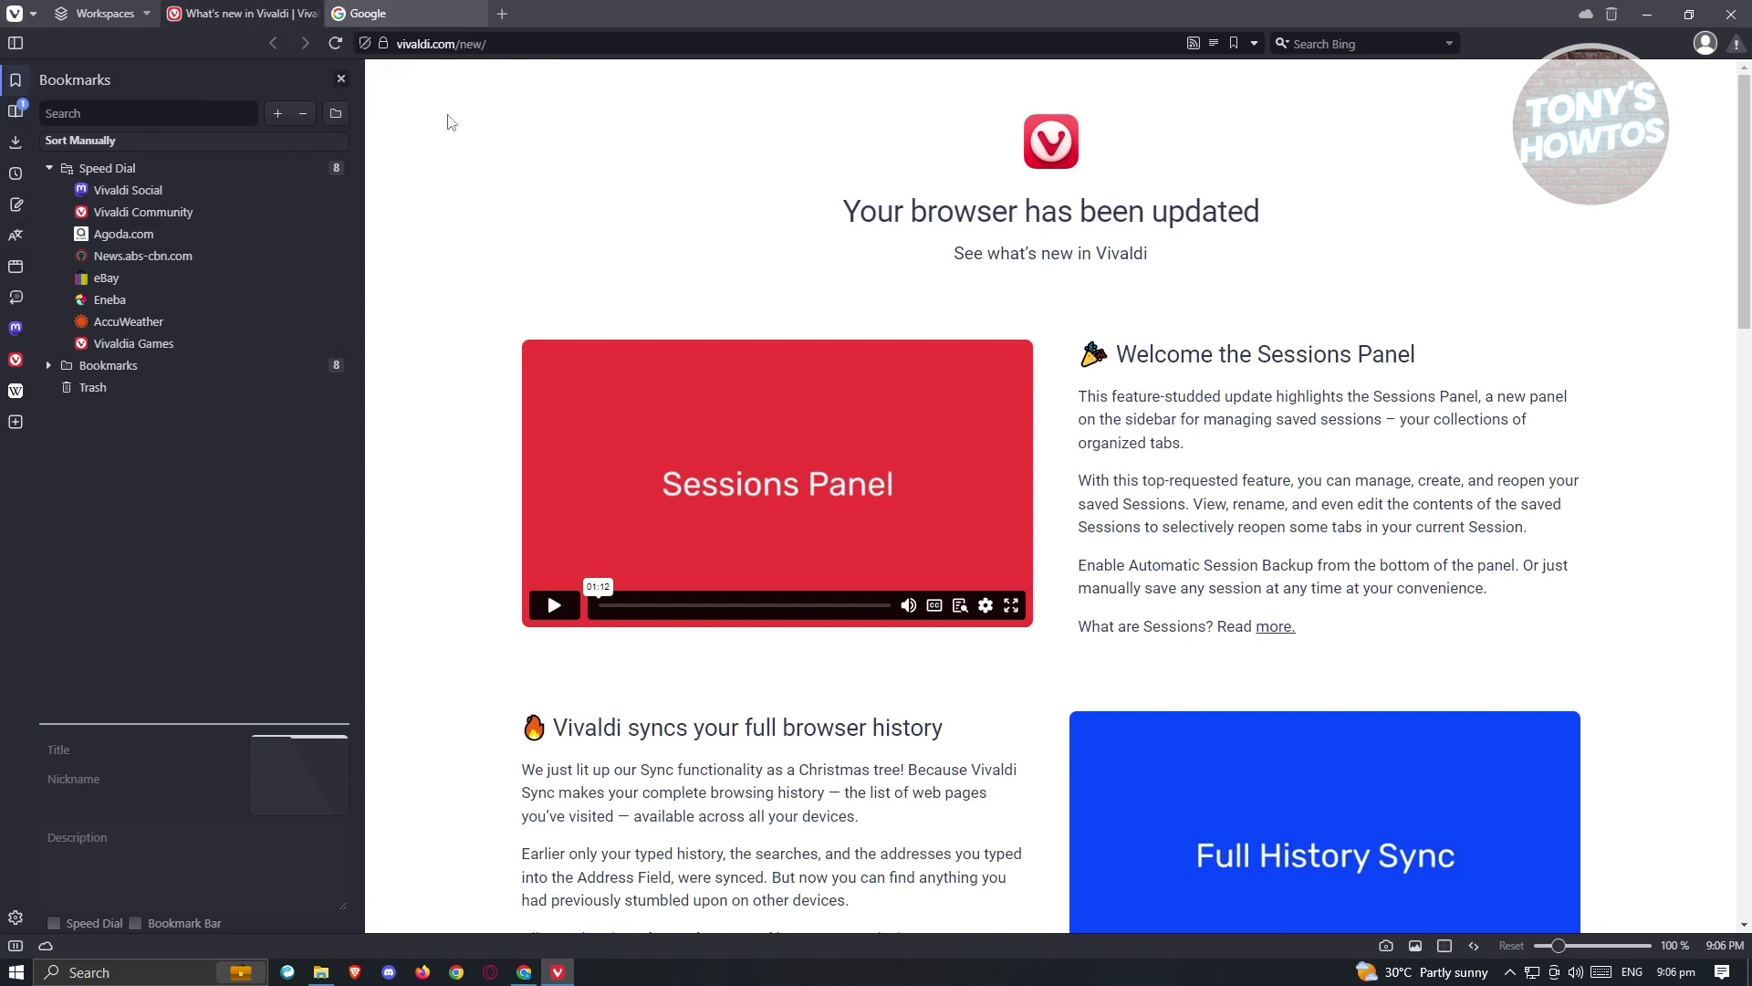
{"action": "left_click", "coordinate": [344, 80]}
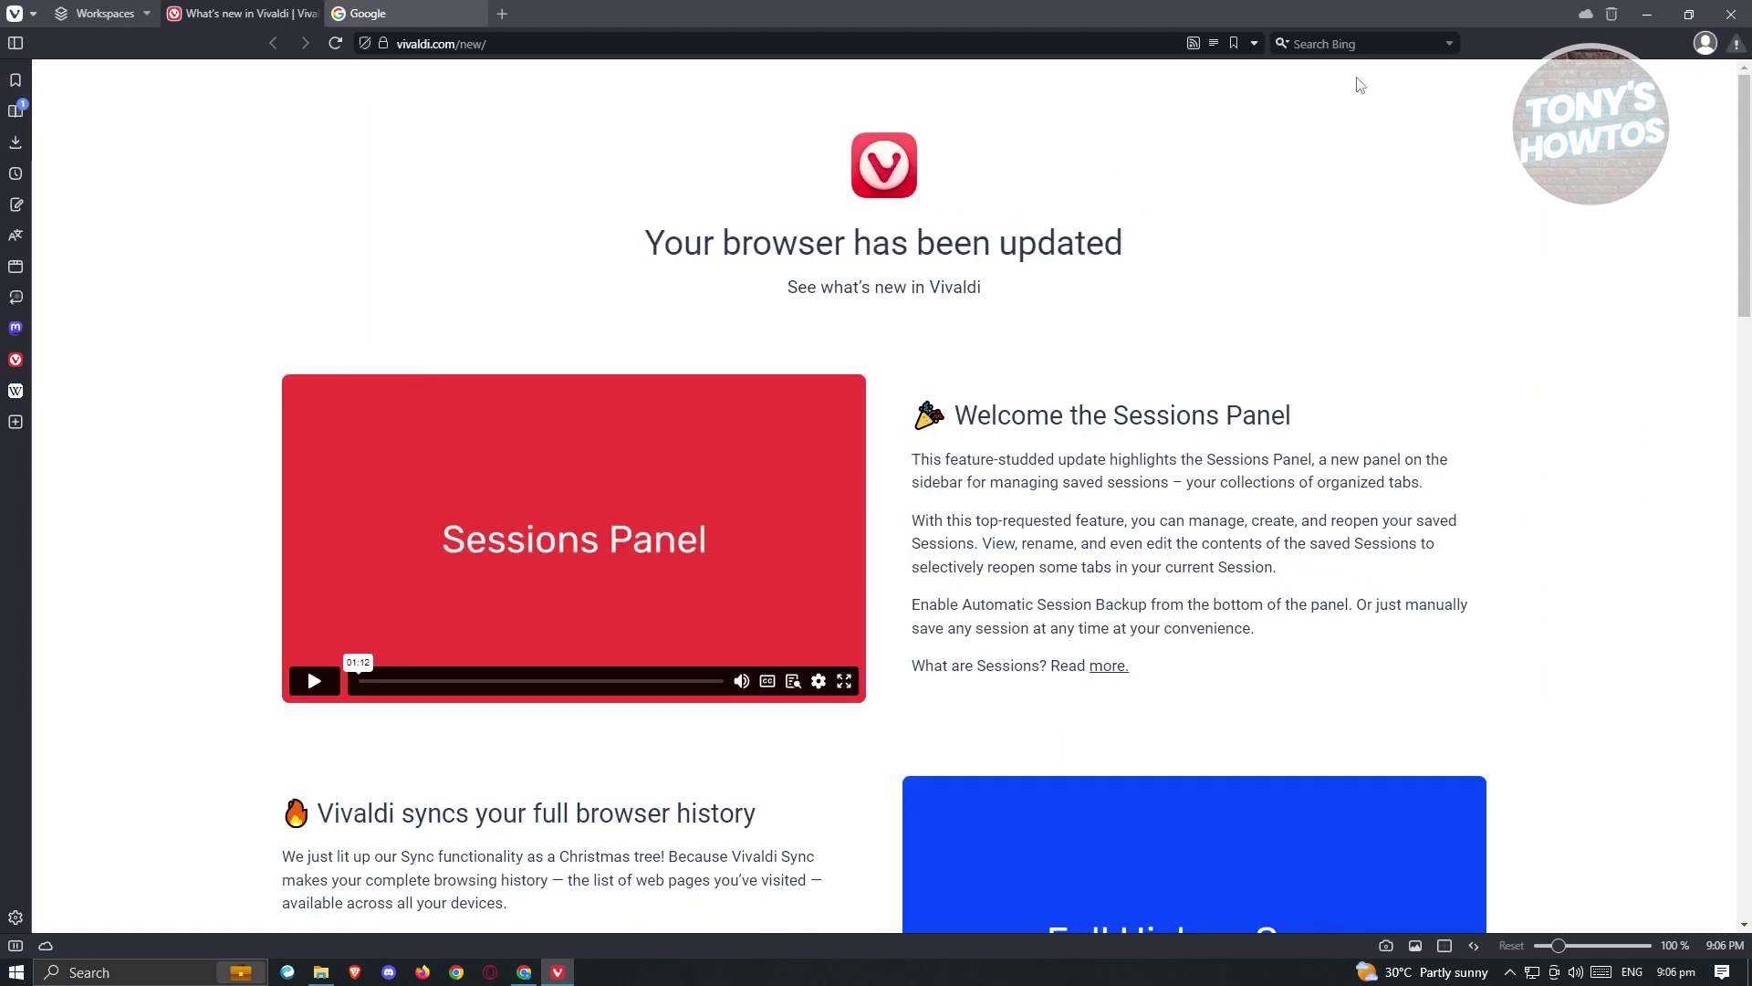
View the synced tabs prompt and the list of recently closed tabs.
{"action": "left_click", "coordinate": [1586, 16]}
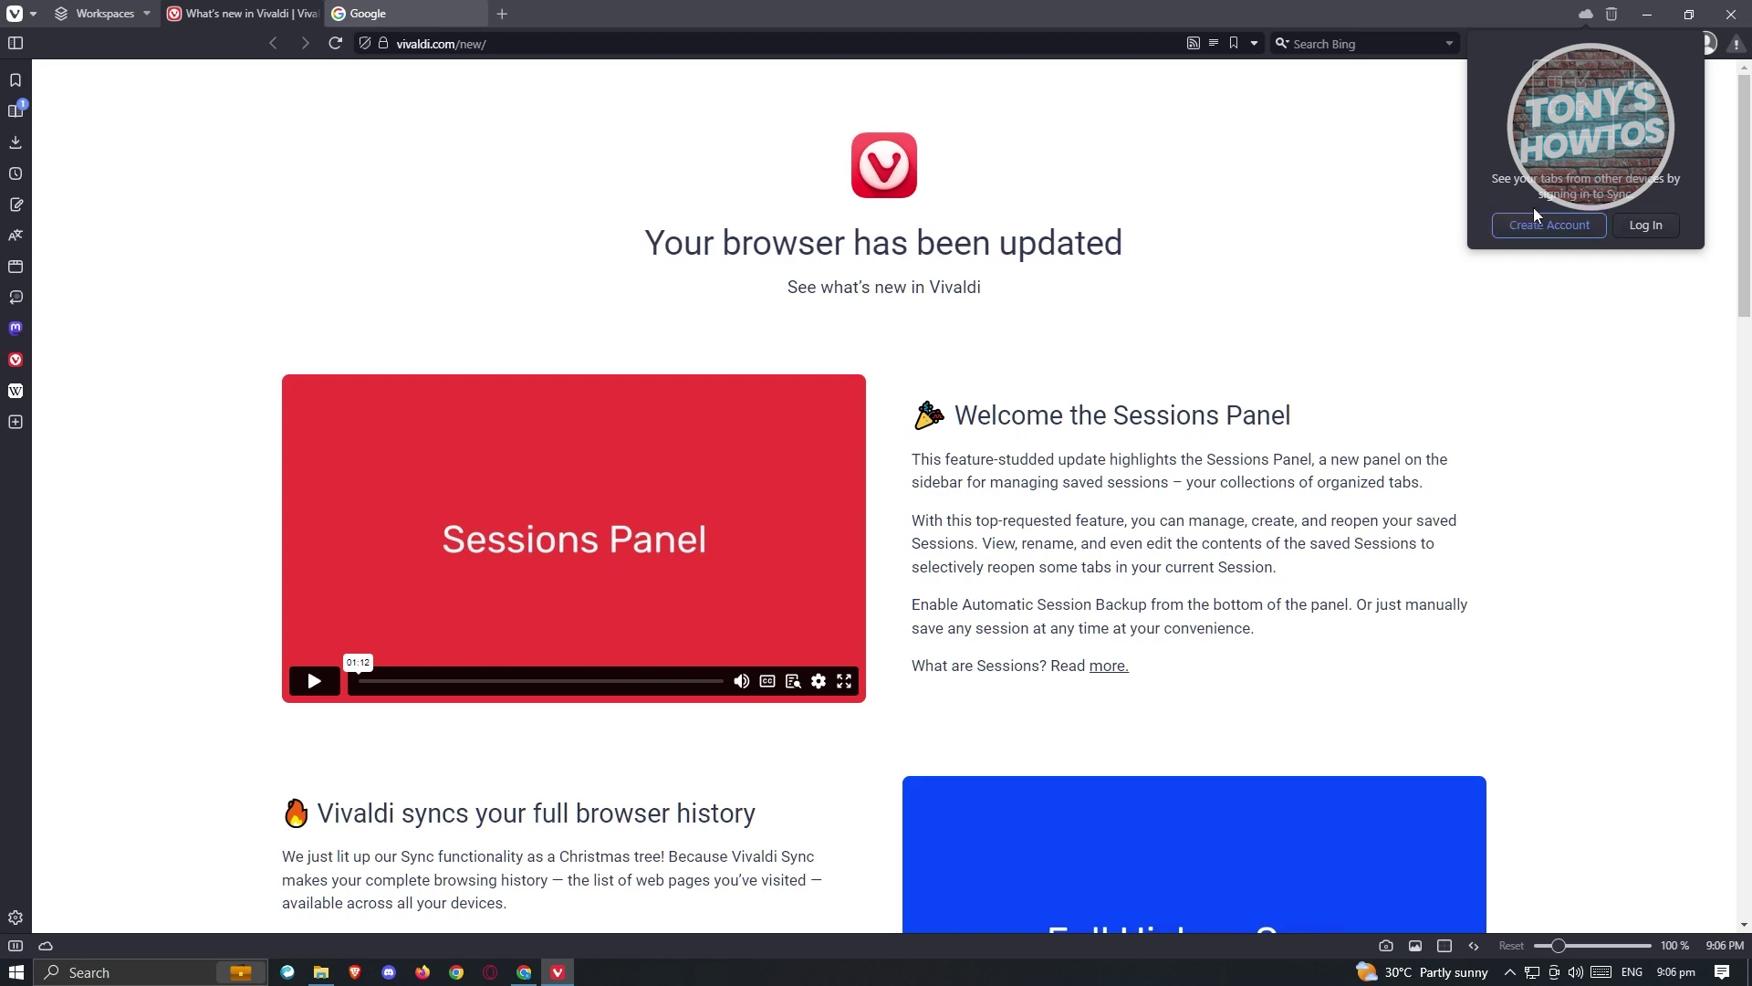
{"action": "left_click", "coordinate": [1609, 18]}
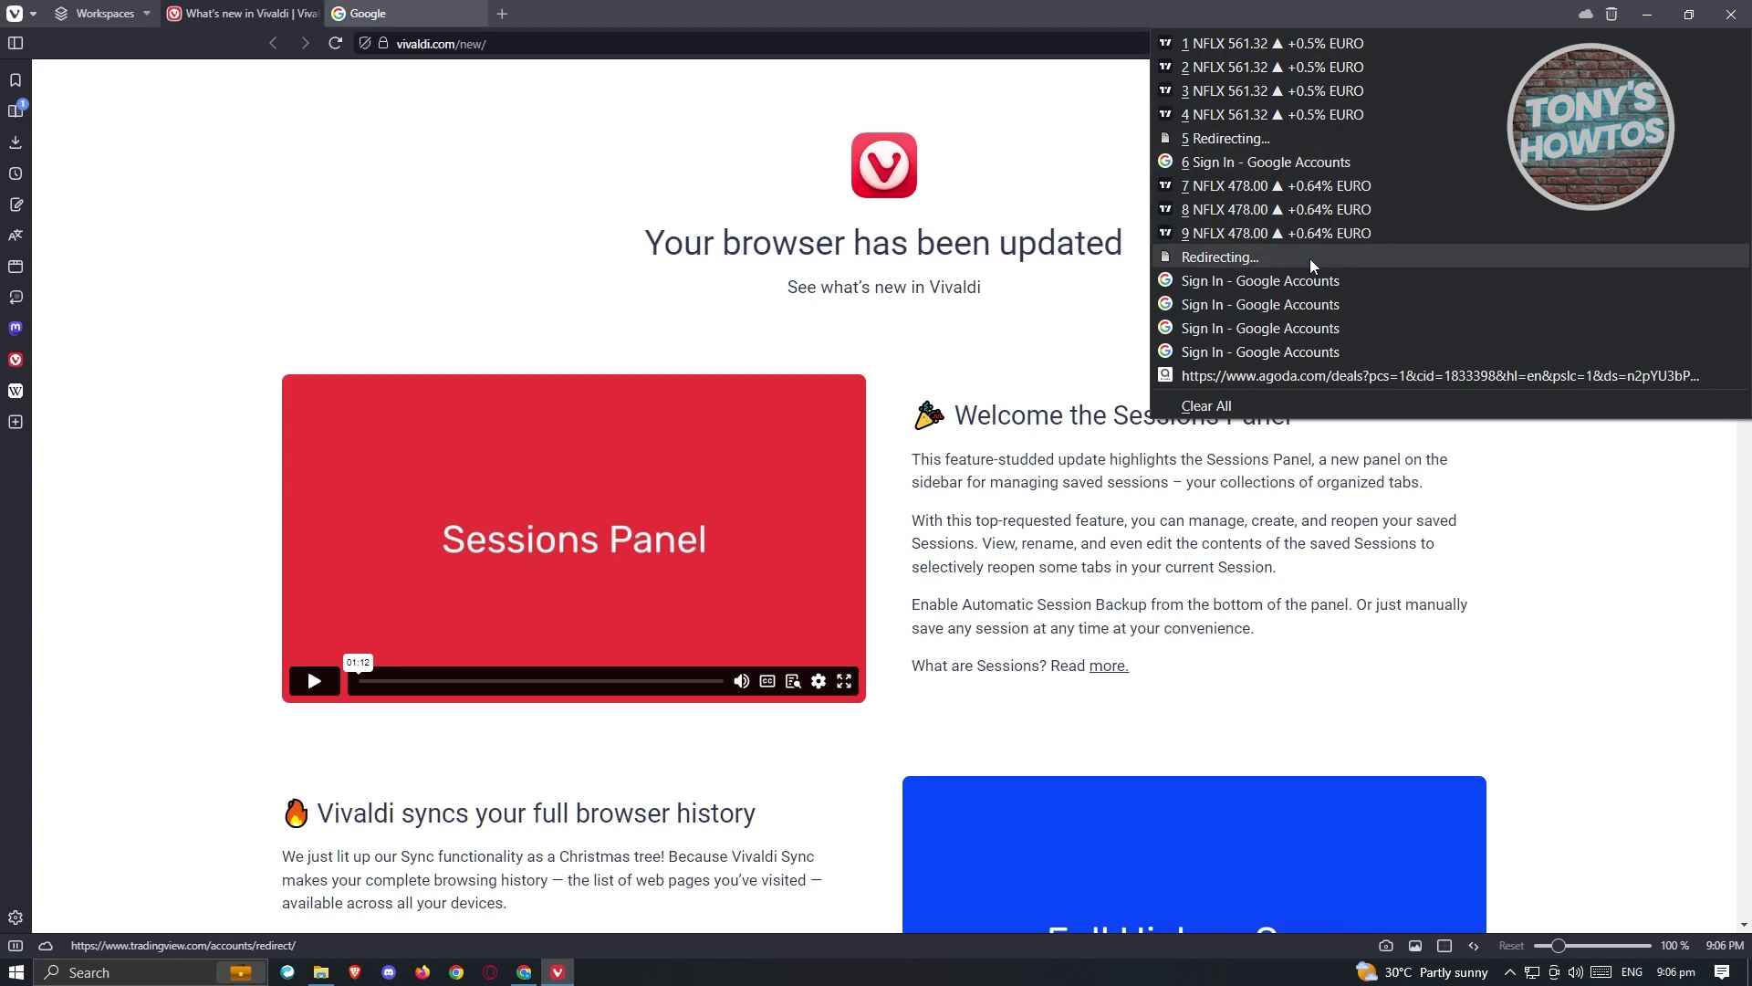
{"action": "left_click", "coordinate": [1054, 125]}
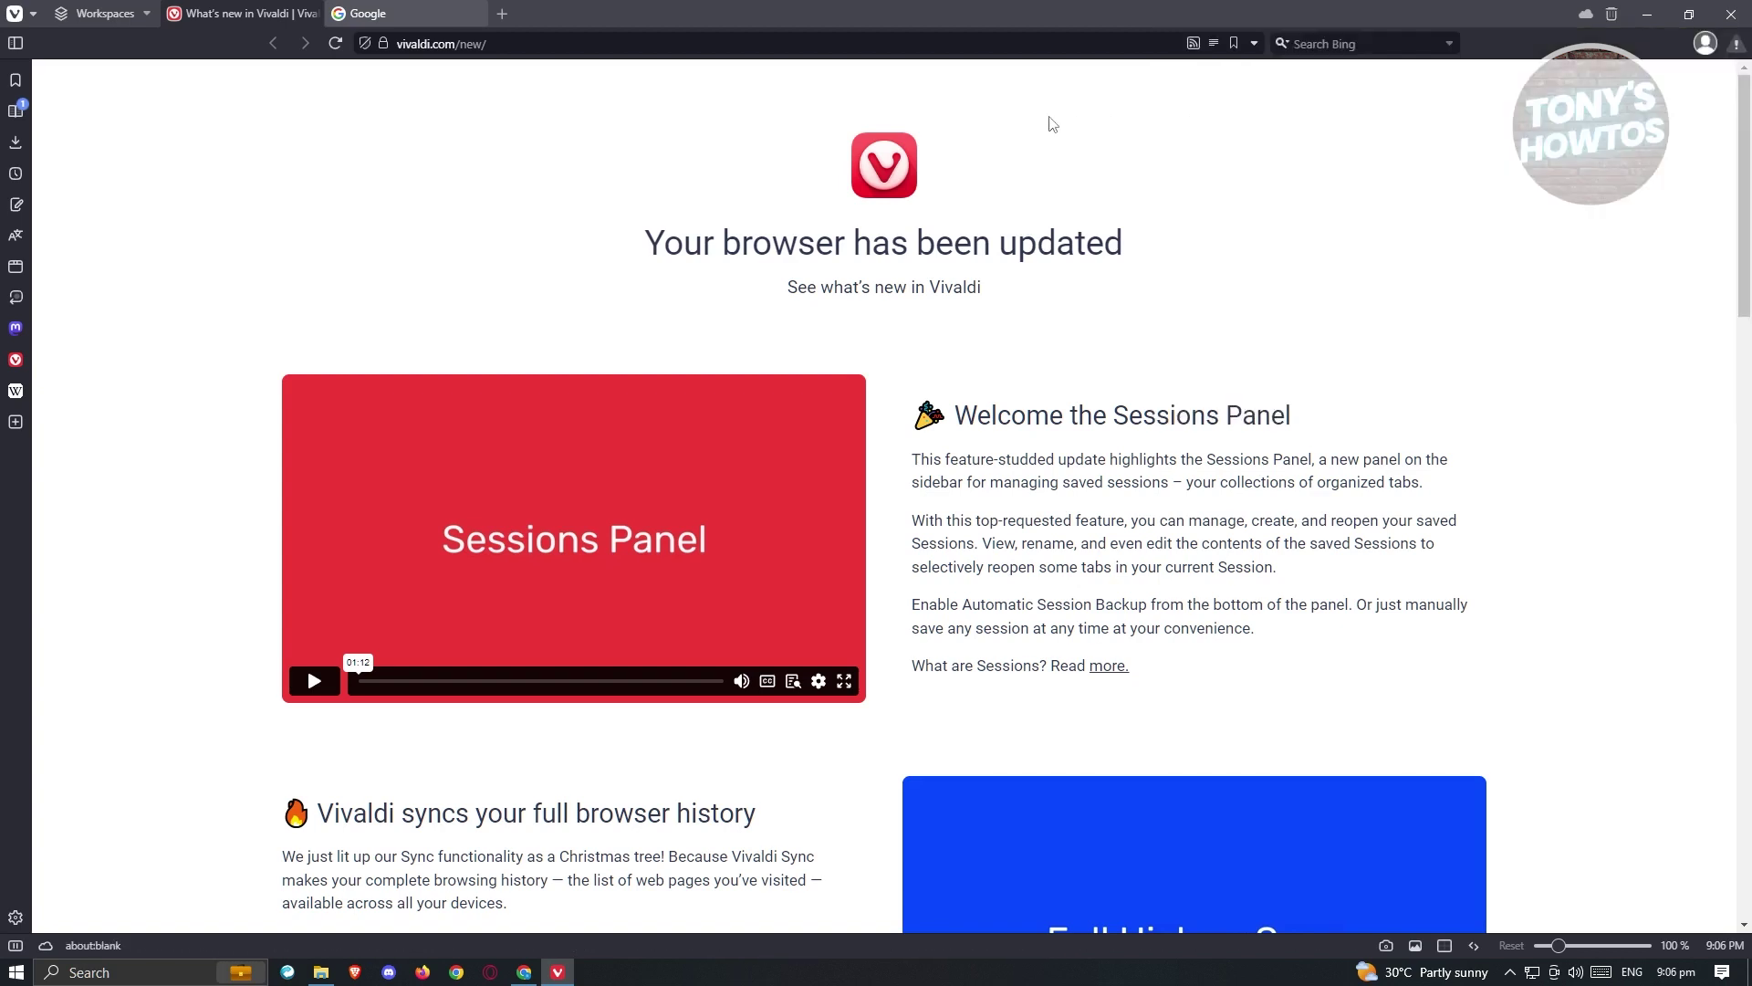
Change the current profile's picture to the red landscape avatar and save the profile.
{"action": "left_click", "coordinate": [1705, 43]}
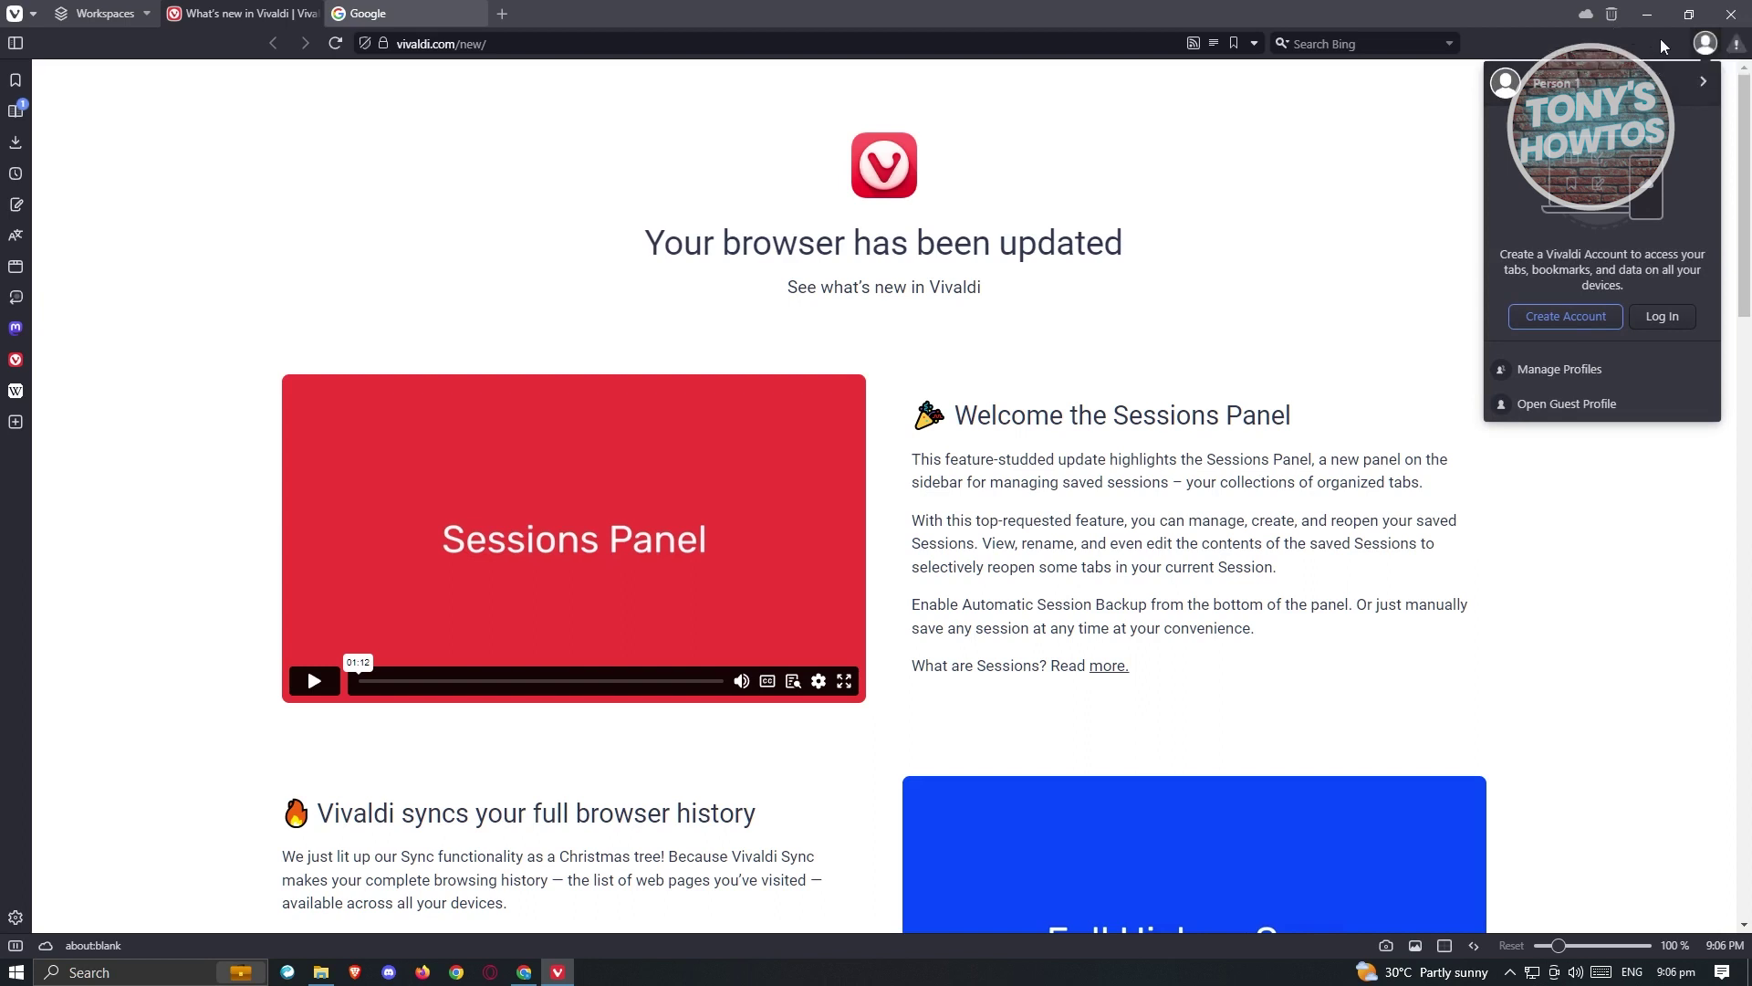
{"action": "left_click", "coordinate": [1626, 88]}
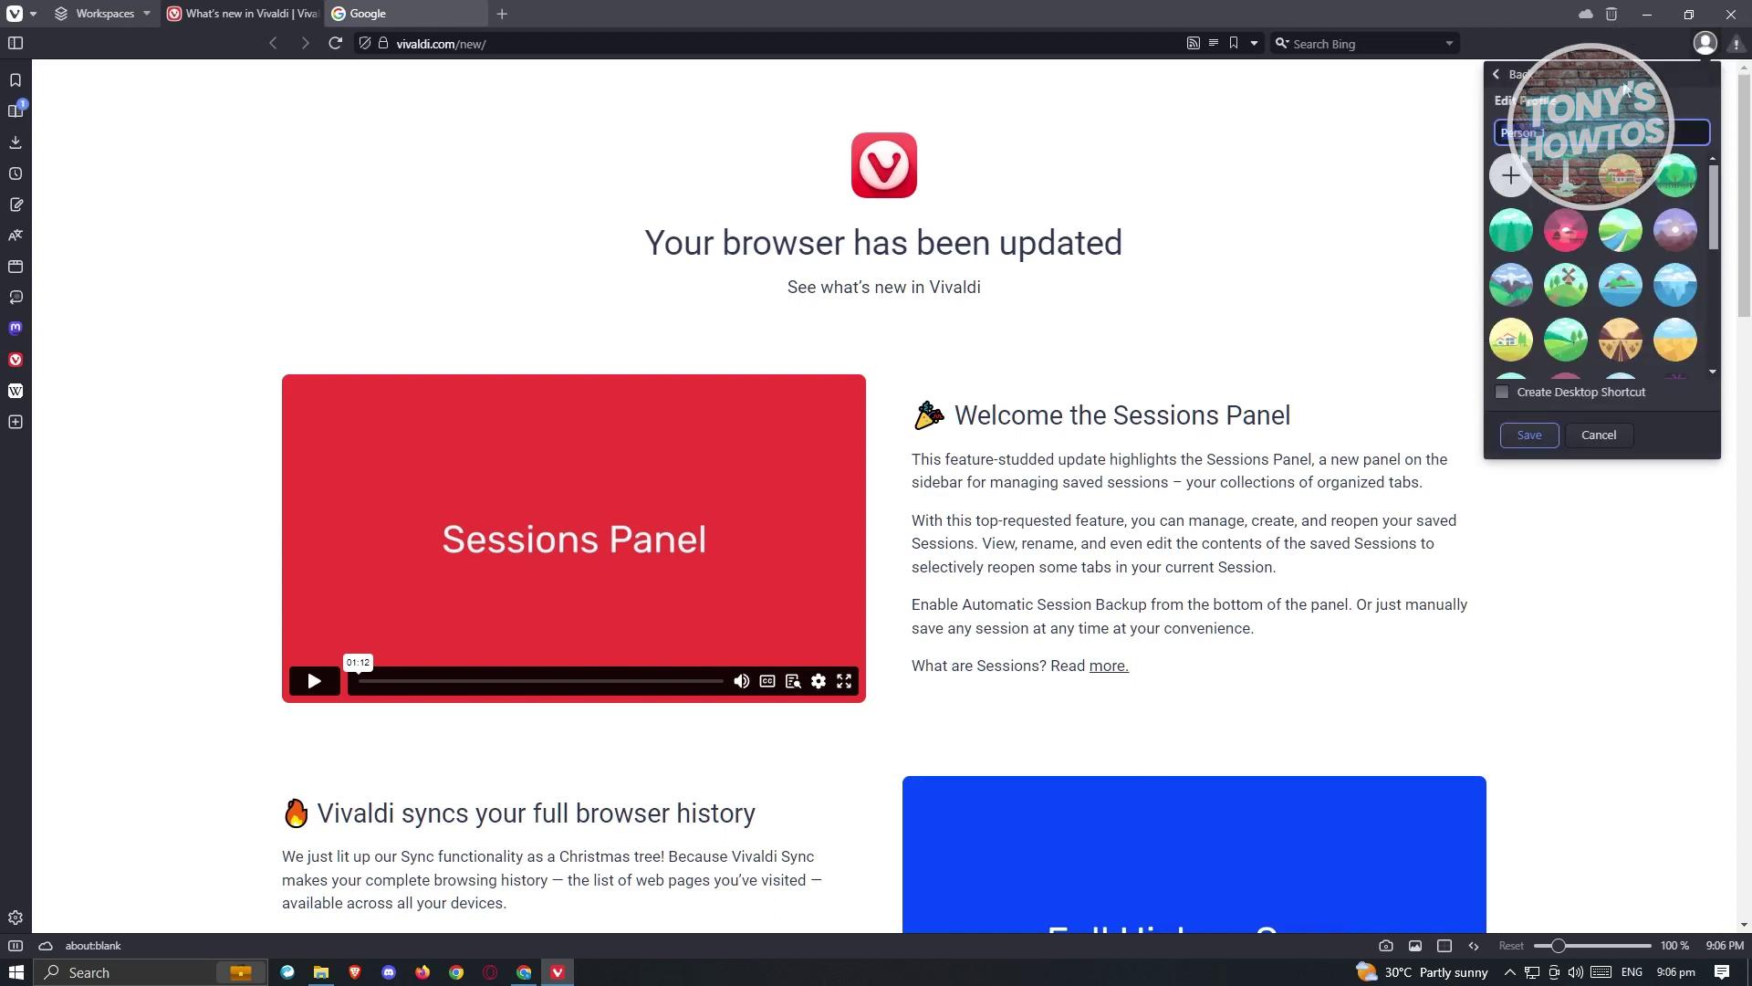
{"action": "left_click", "coordinate": [1565, 230]}
{"action": "left_click", "coordinate": [1549, 440]}
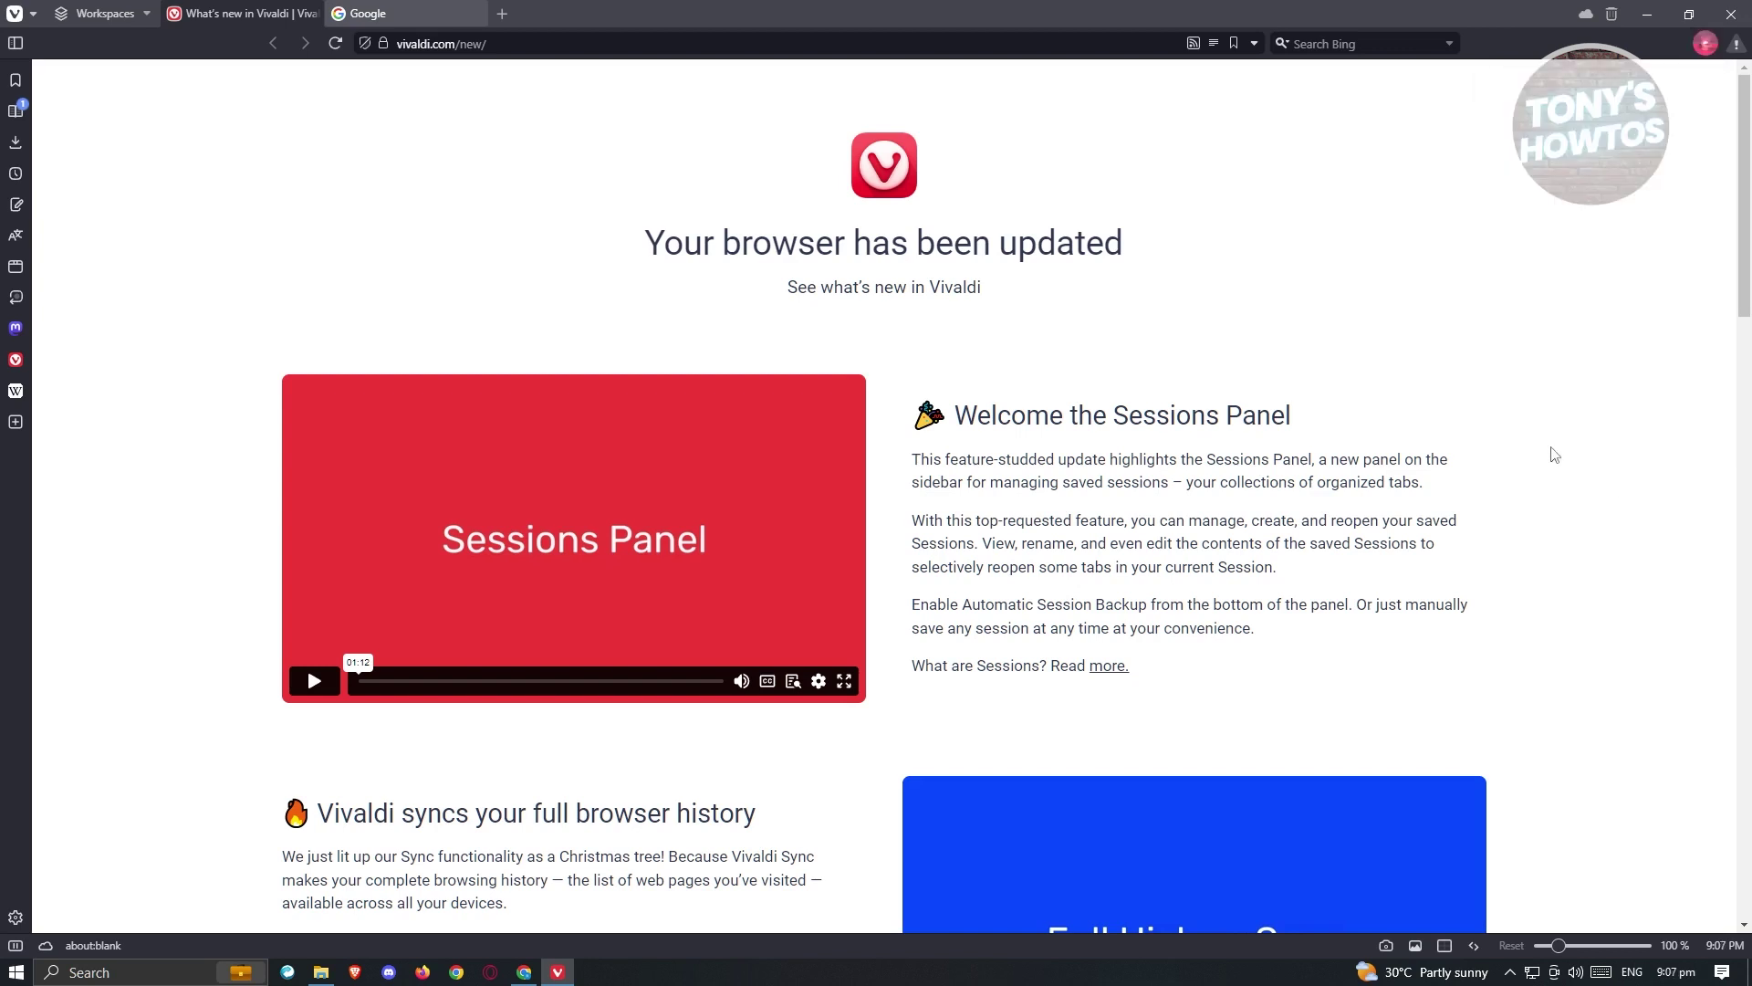
View the account sign-in options and the profile management list, and return to the profile overview.
{"action": "left_click", "coordinate": [1705, 43]}
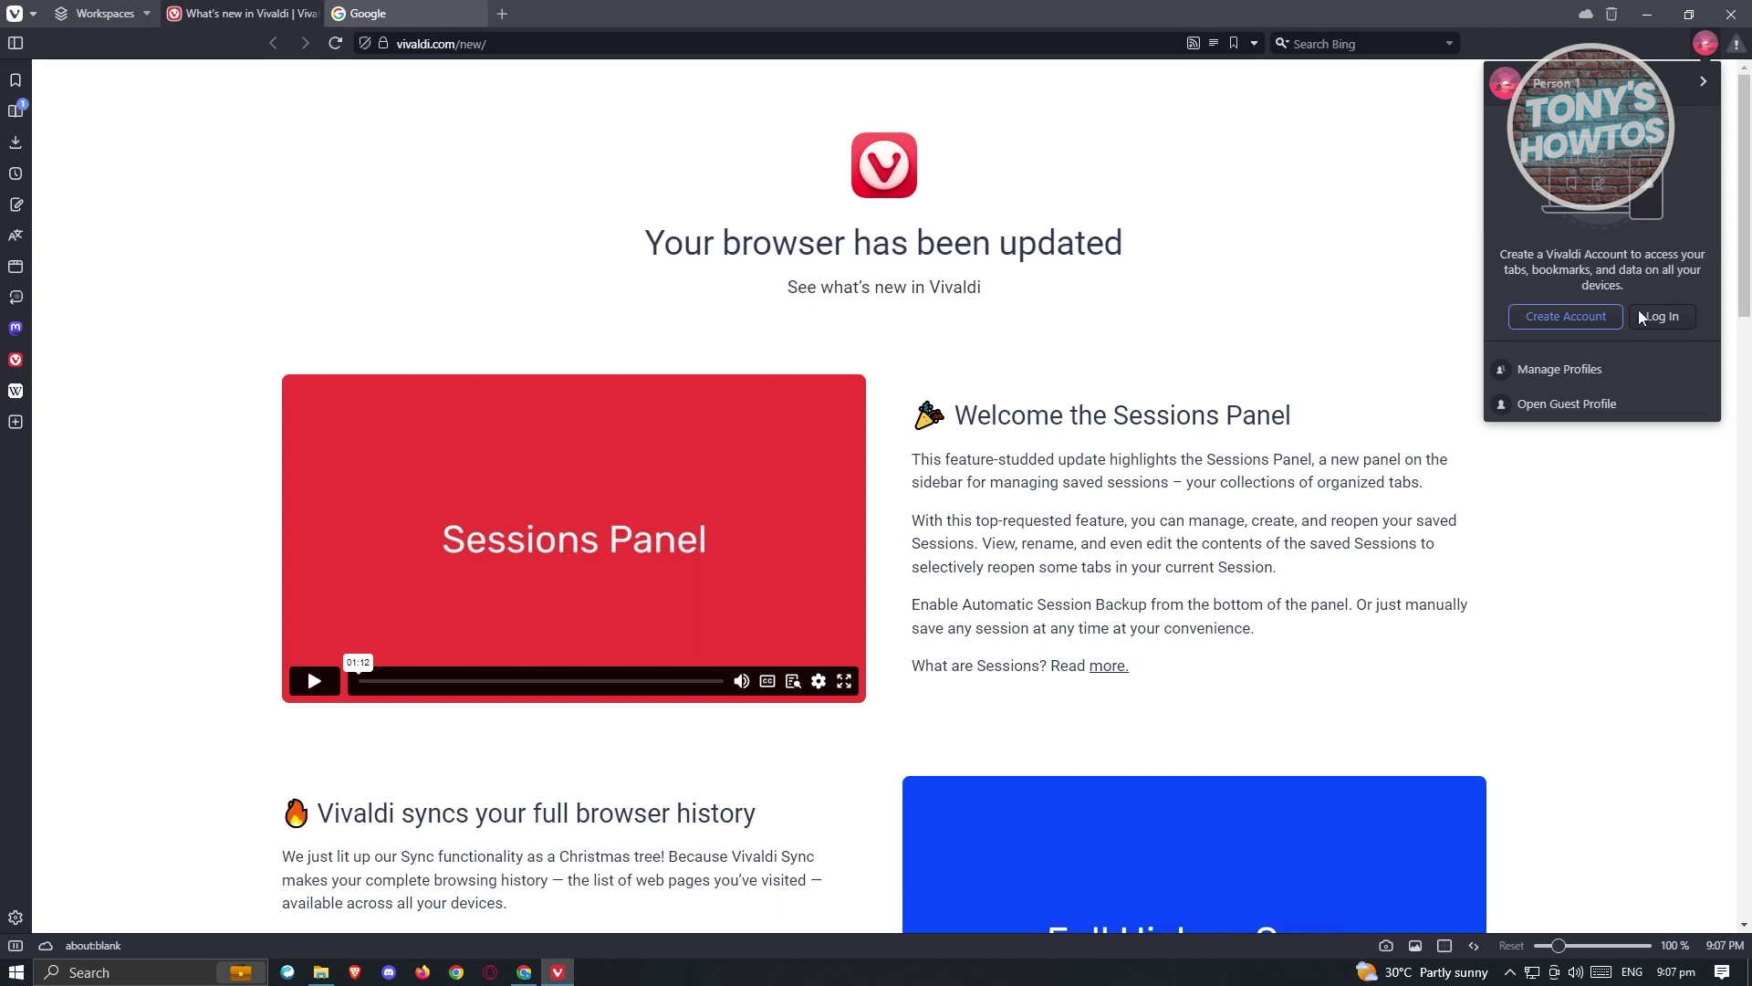
{"action": "left_click", "coordinate": [1608, 368]}
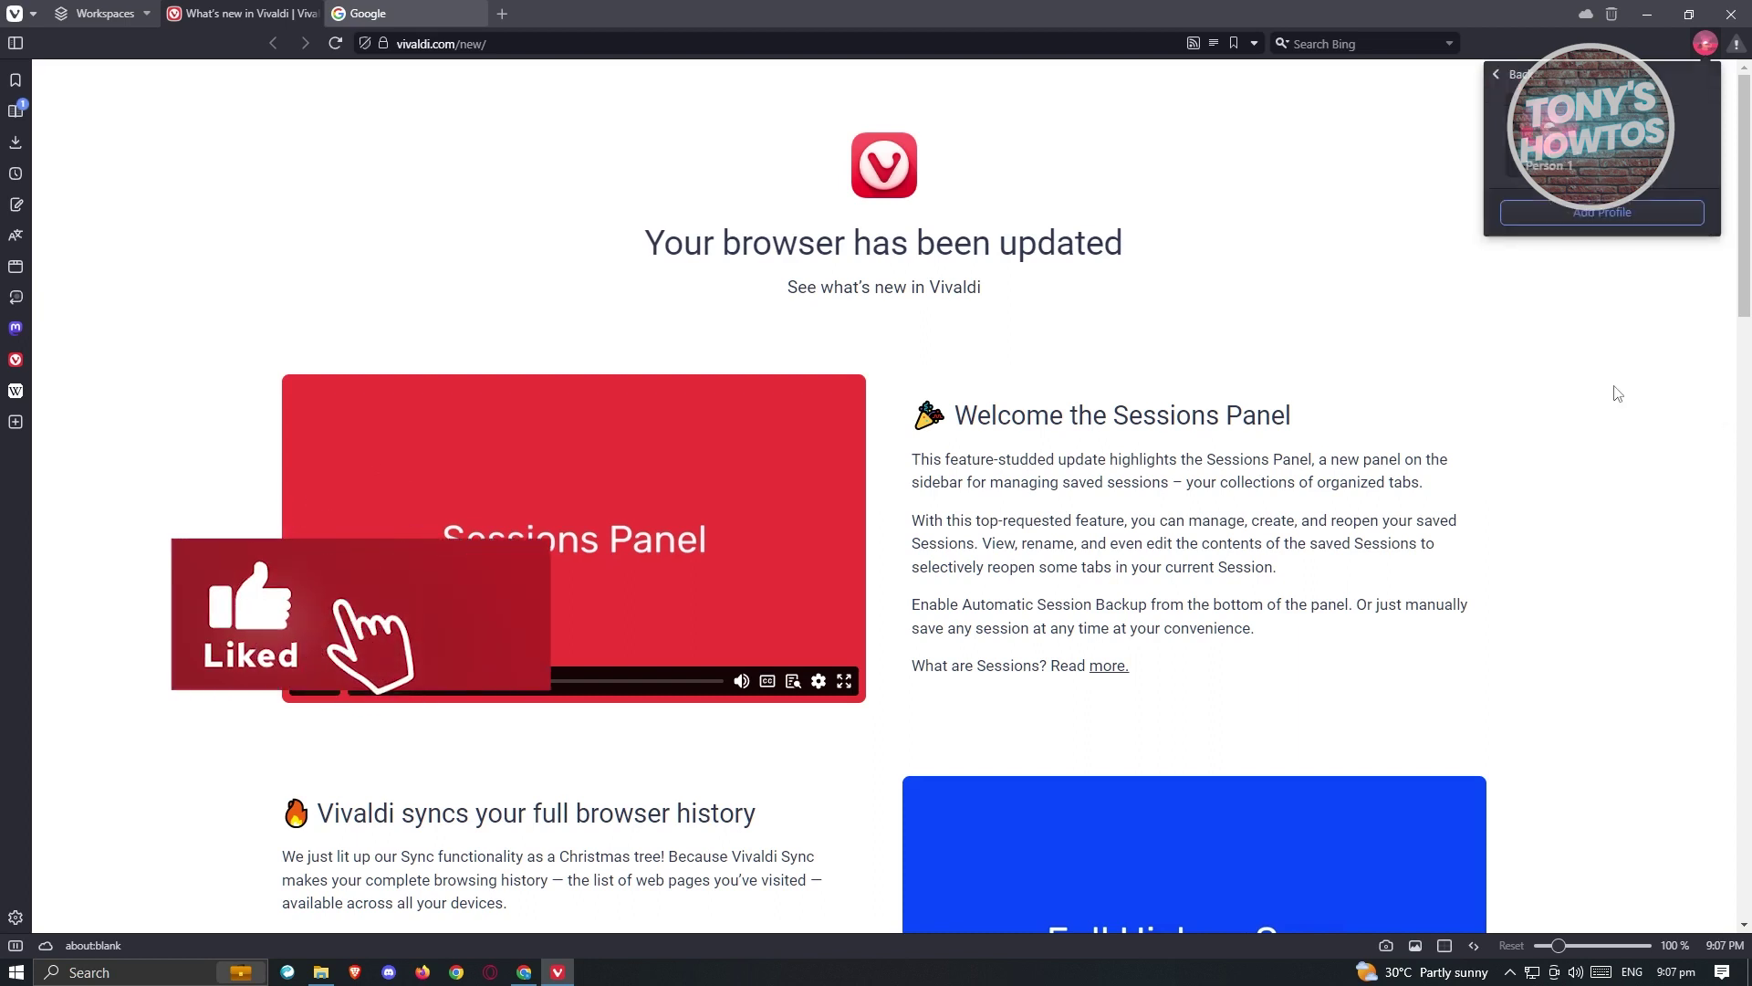
{"action": "left_click", "coordinate": [1495, 73]}
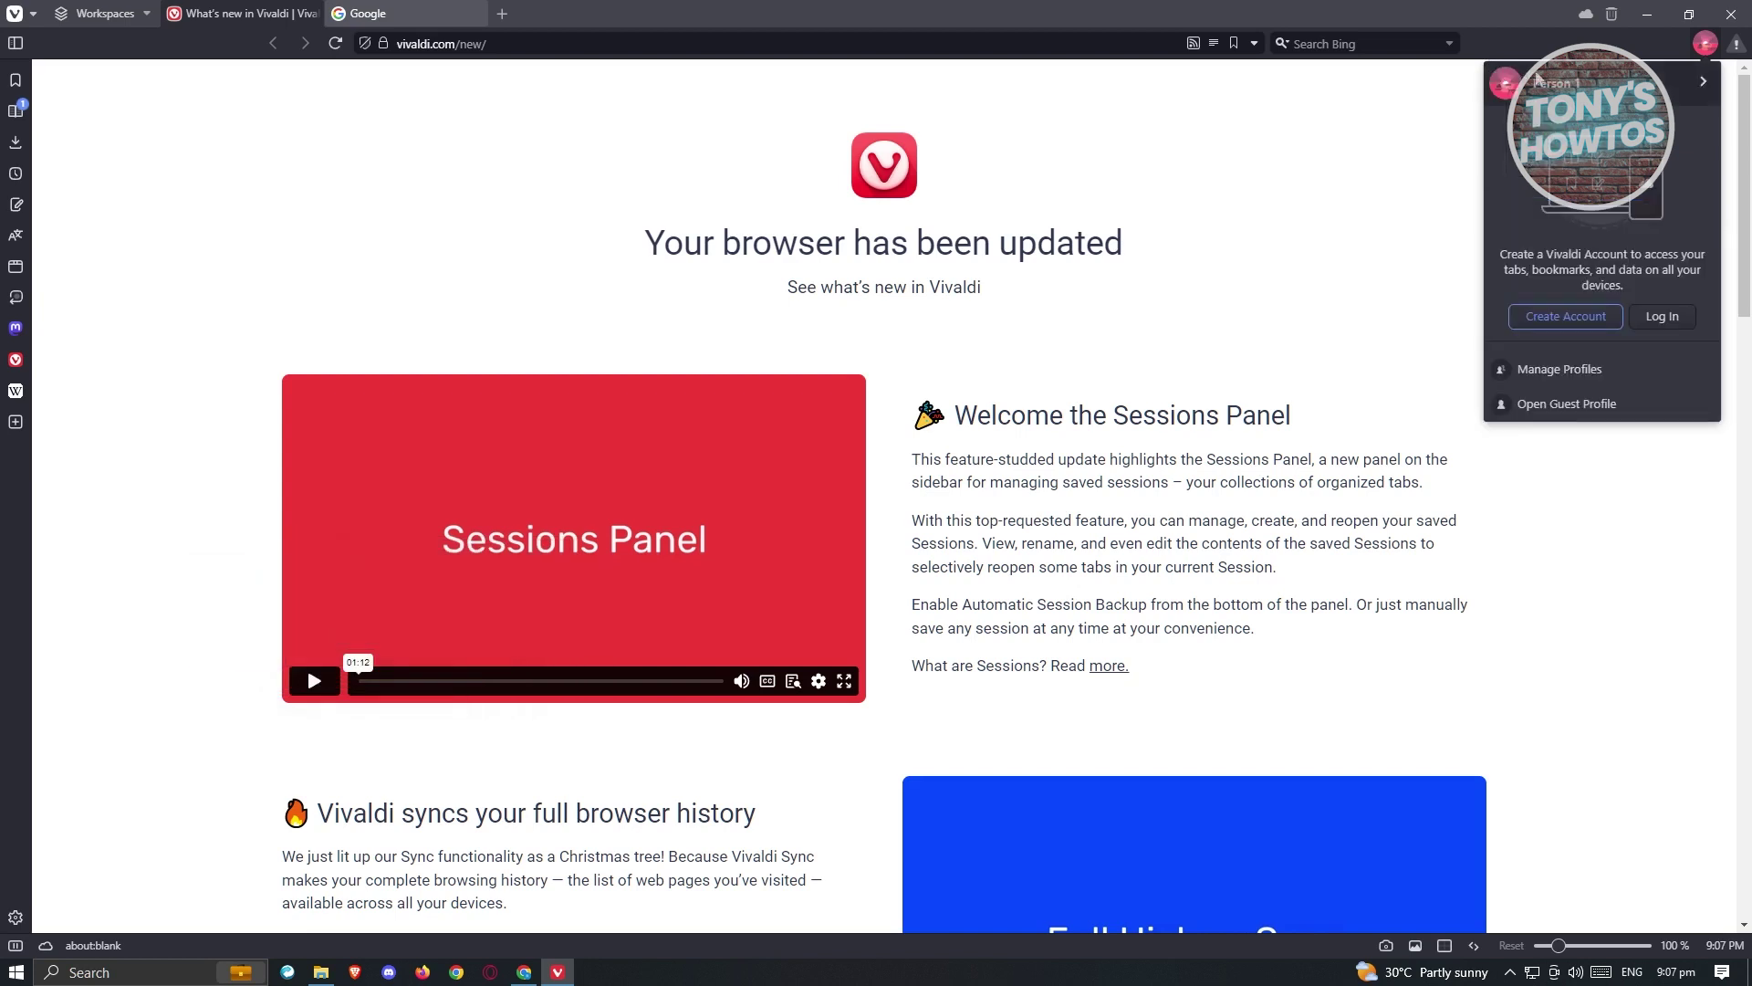
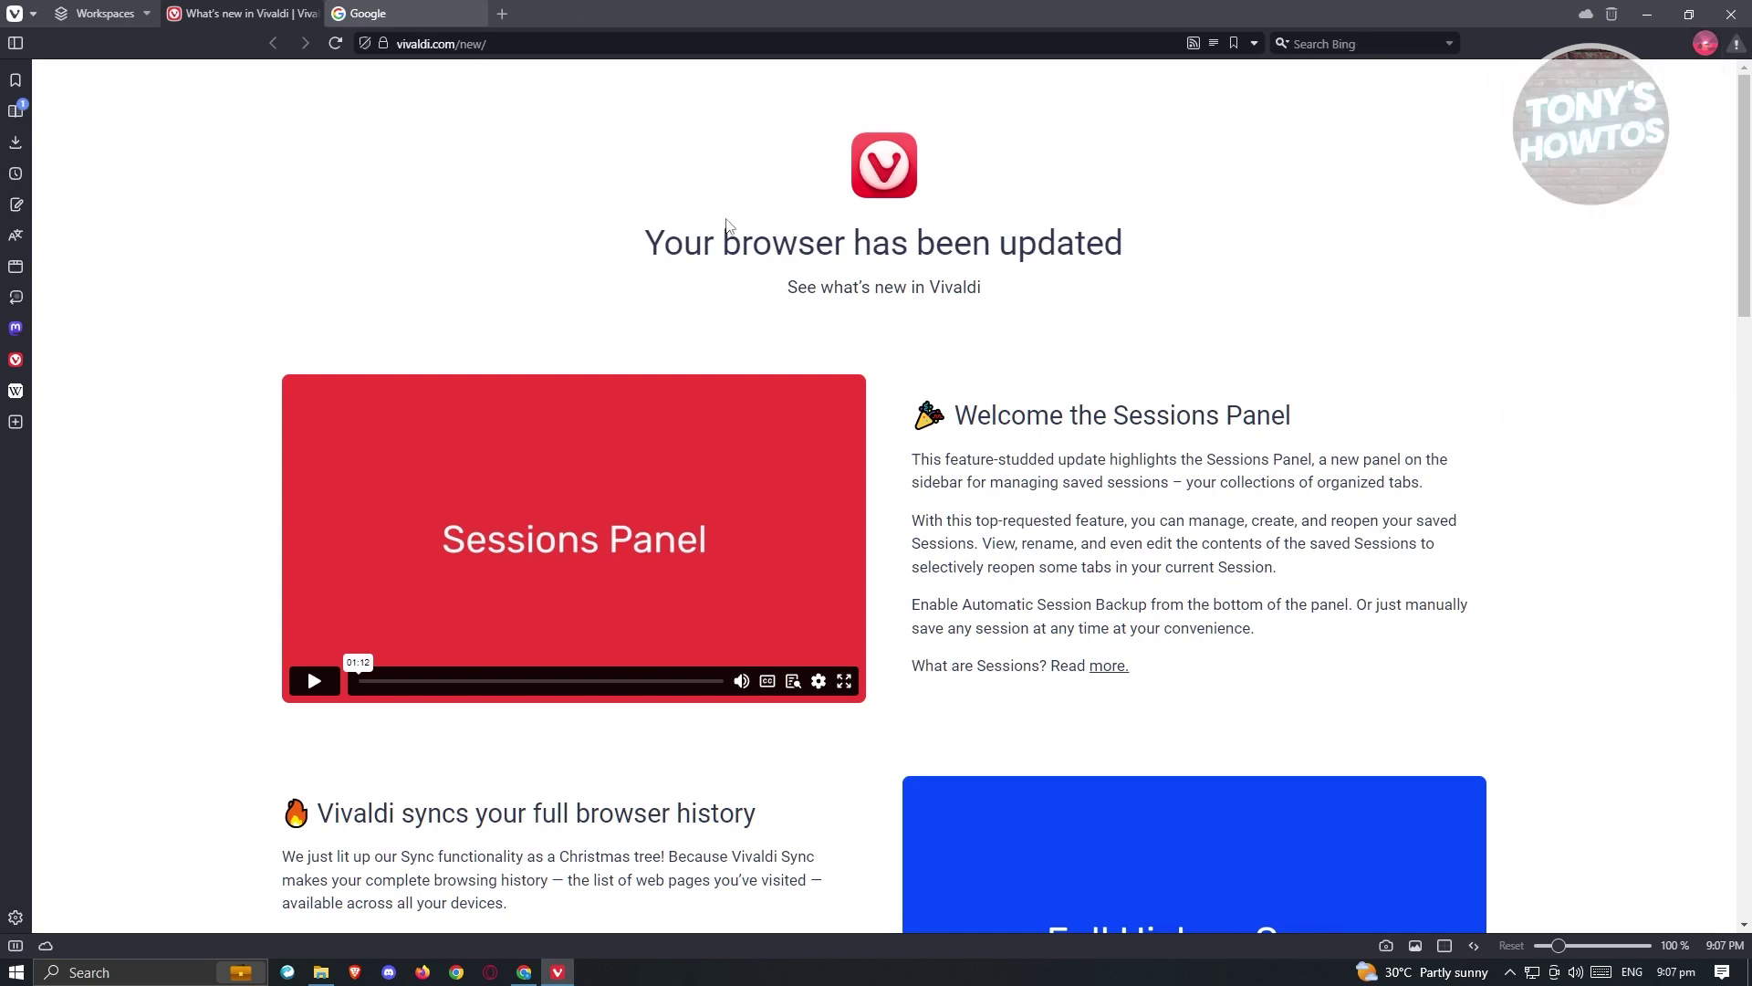
Set the search field's engine to Google and search for "APPLE".
{"action": "left_click", "coordinate": [1362, 46]}
{"action": "left_click", "coordinate": [1283, 42]}
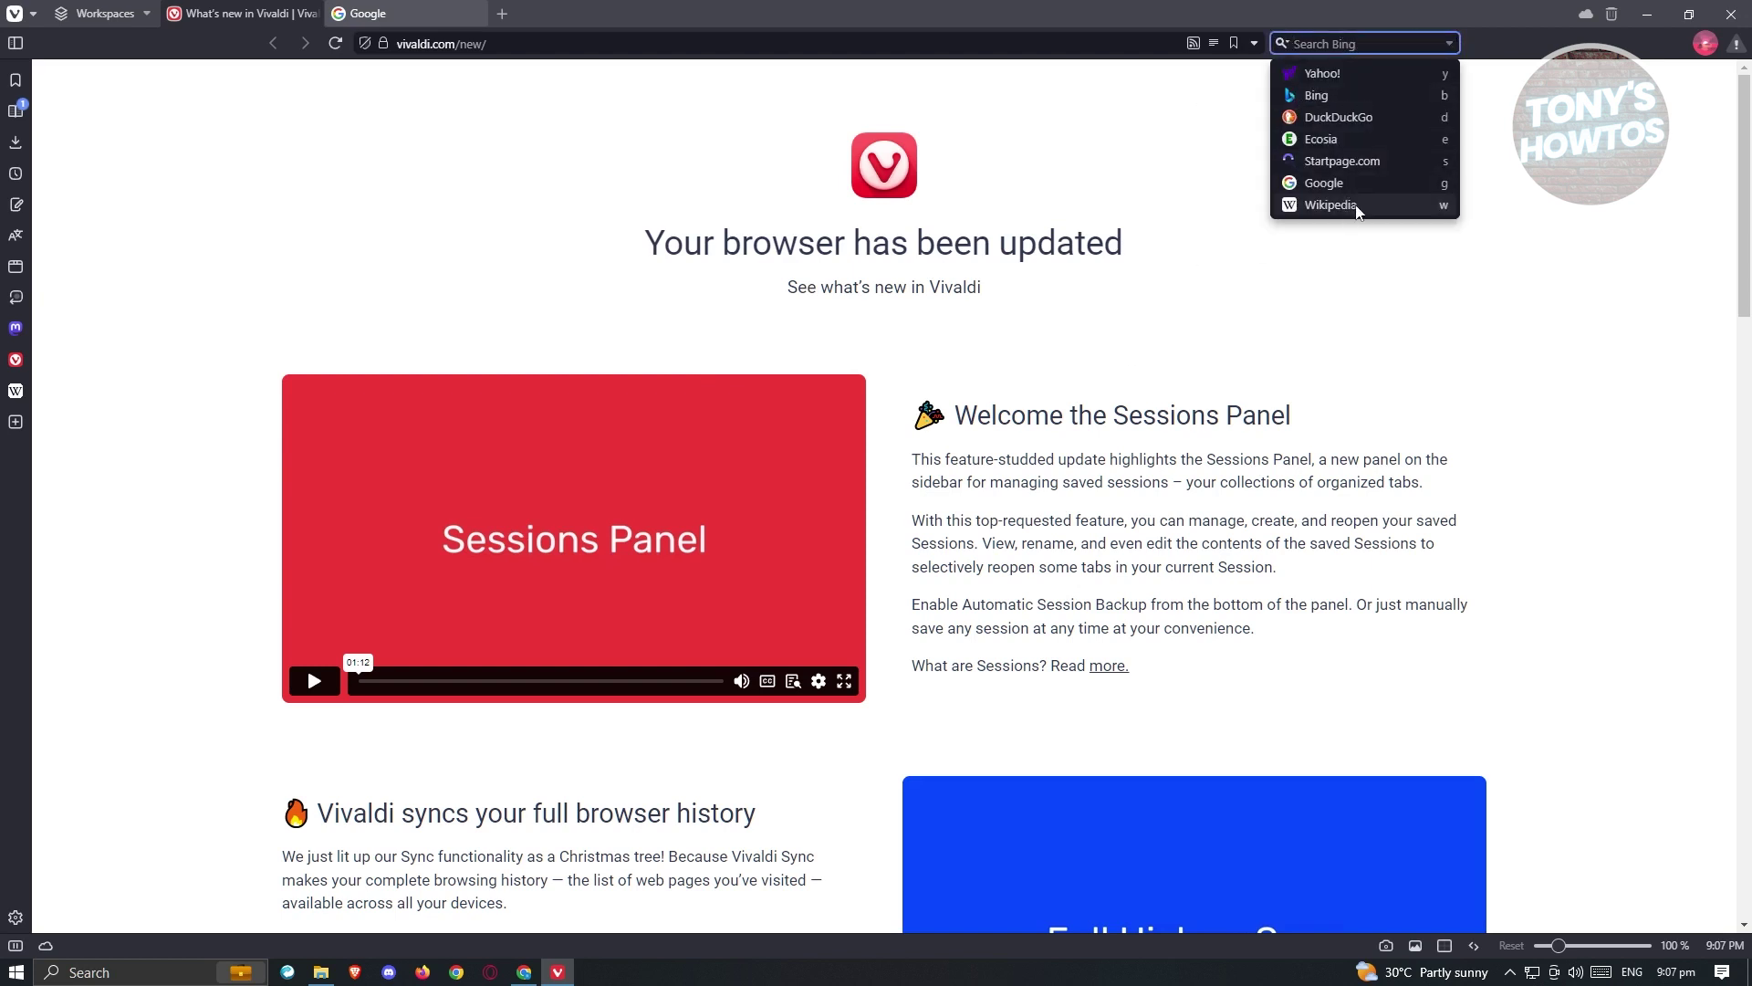
{"action": "left_click", "coordinate": [1376, 185]}
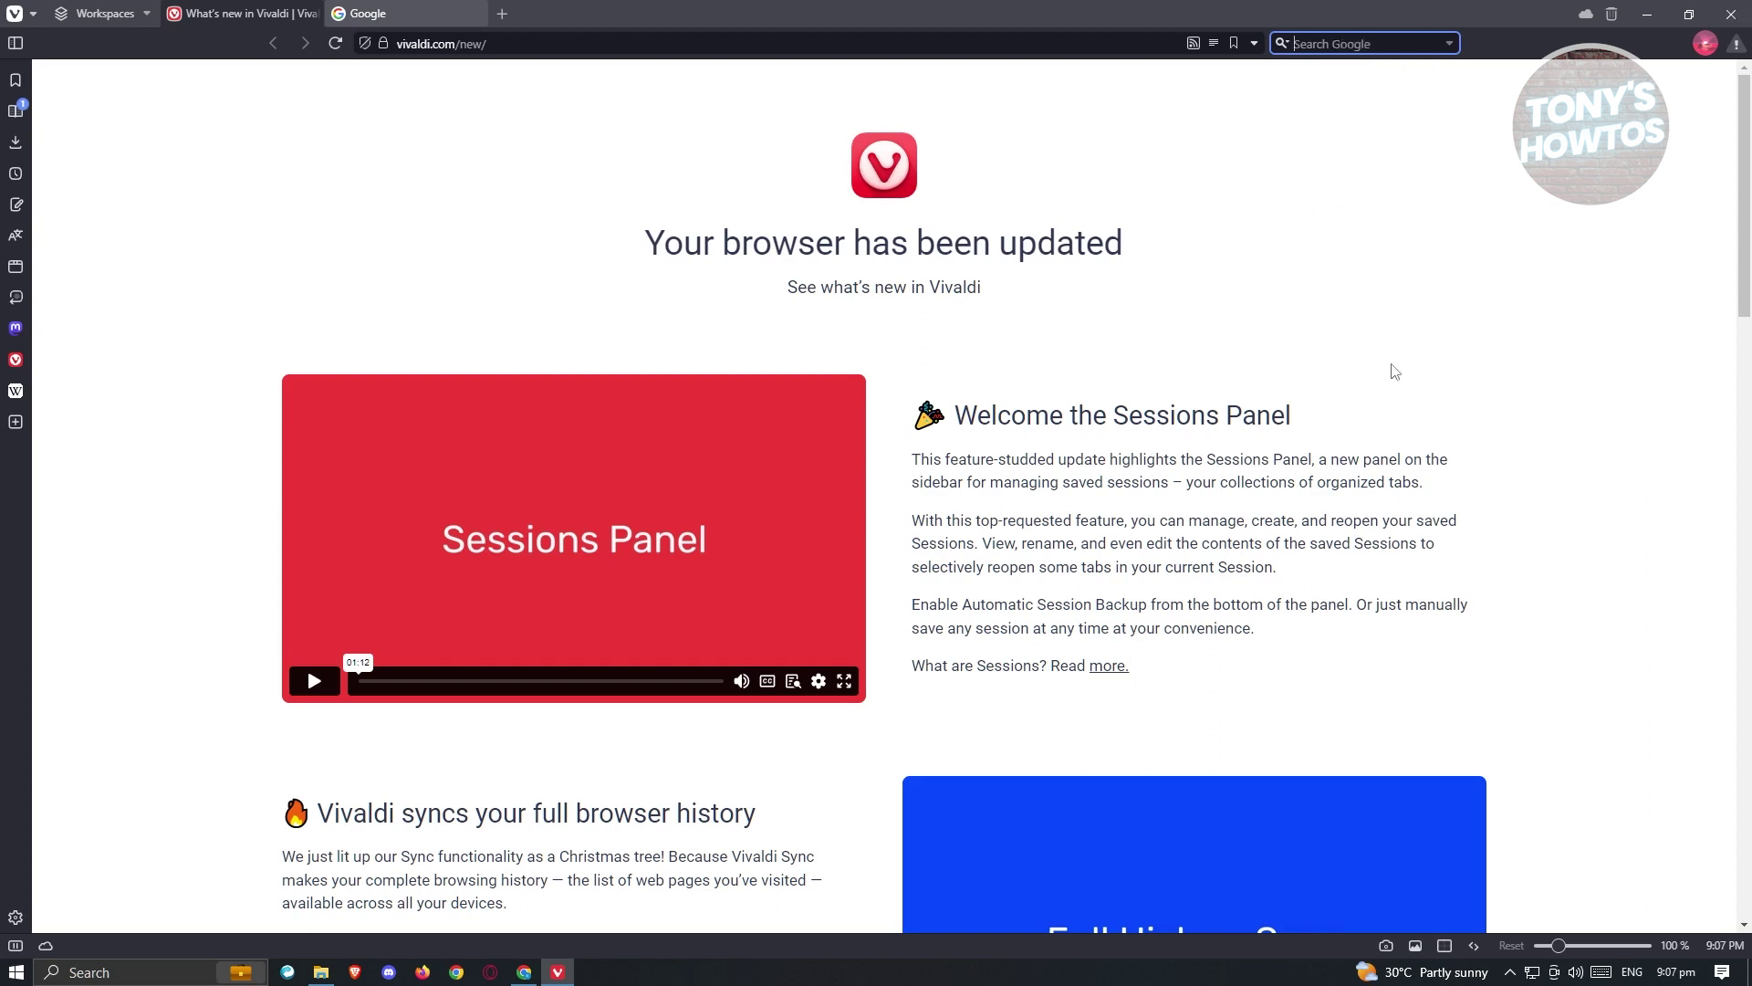
{"action": "left_click", "coordinate": [1334, 46]}
{"action": "type", "text": "APPLE"}
{"action": "key", "text": "Return"}
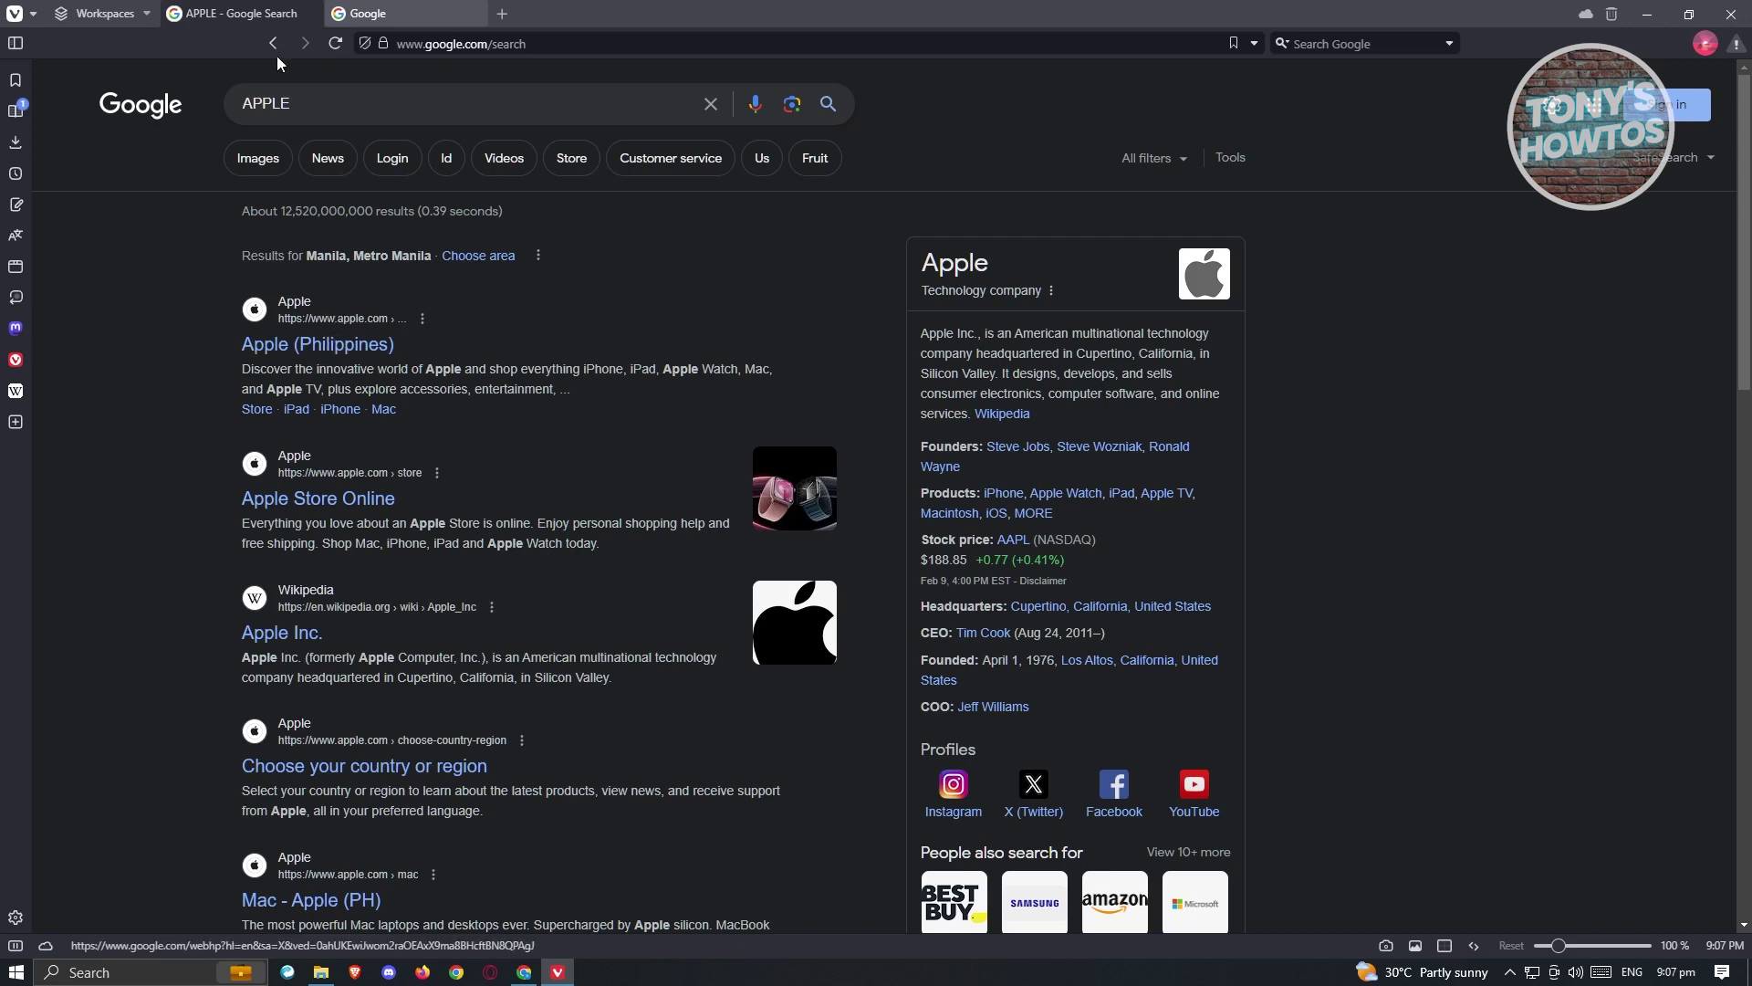
Bookmark the APPLE search results page and remove that bookmark again.
{"action": "left_click", "coordinate": [1234, 43]}
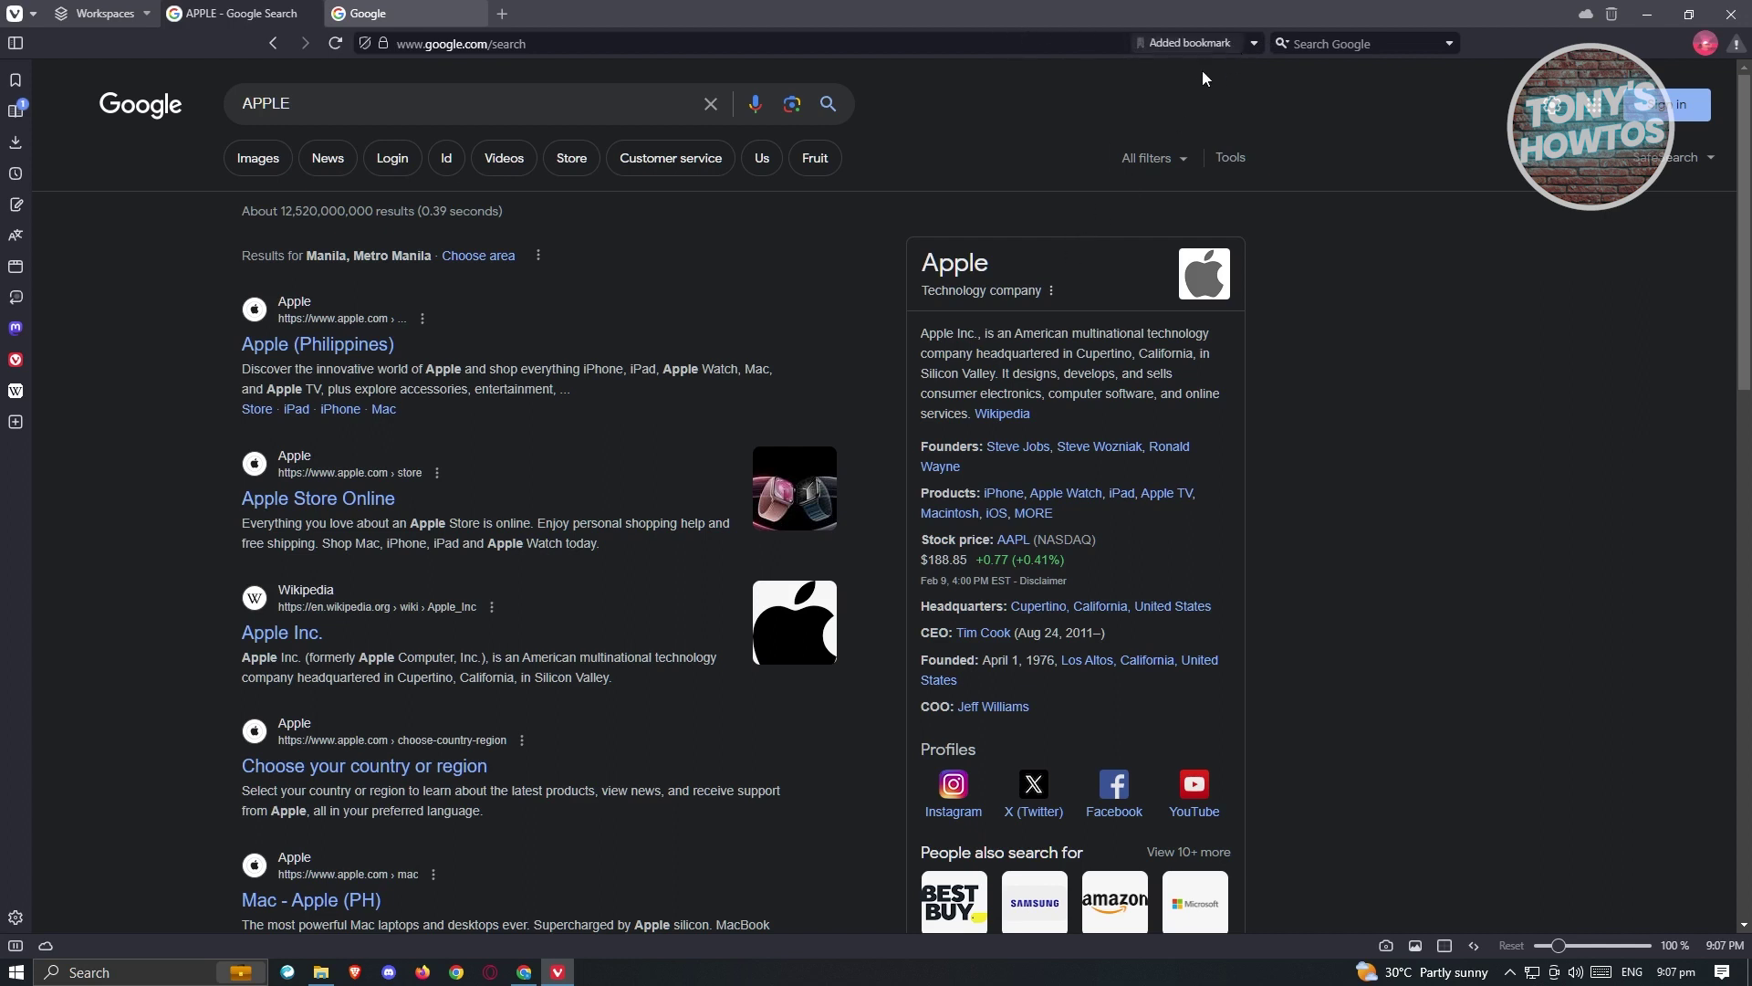
{"action": "left_click", "coordinate": [1165, 43]}
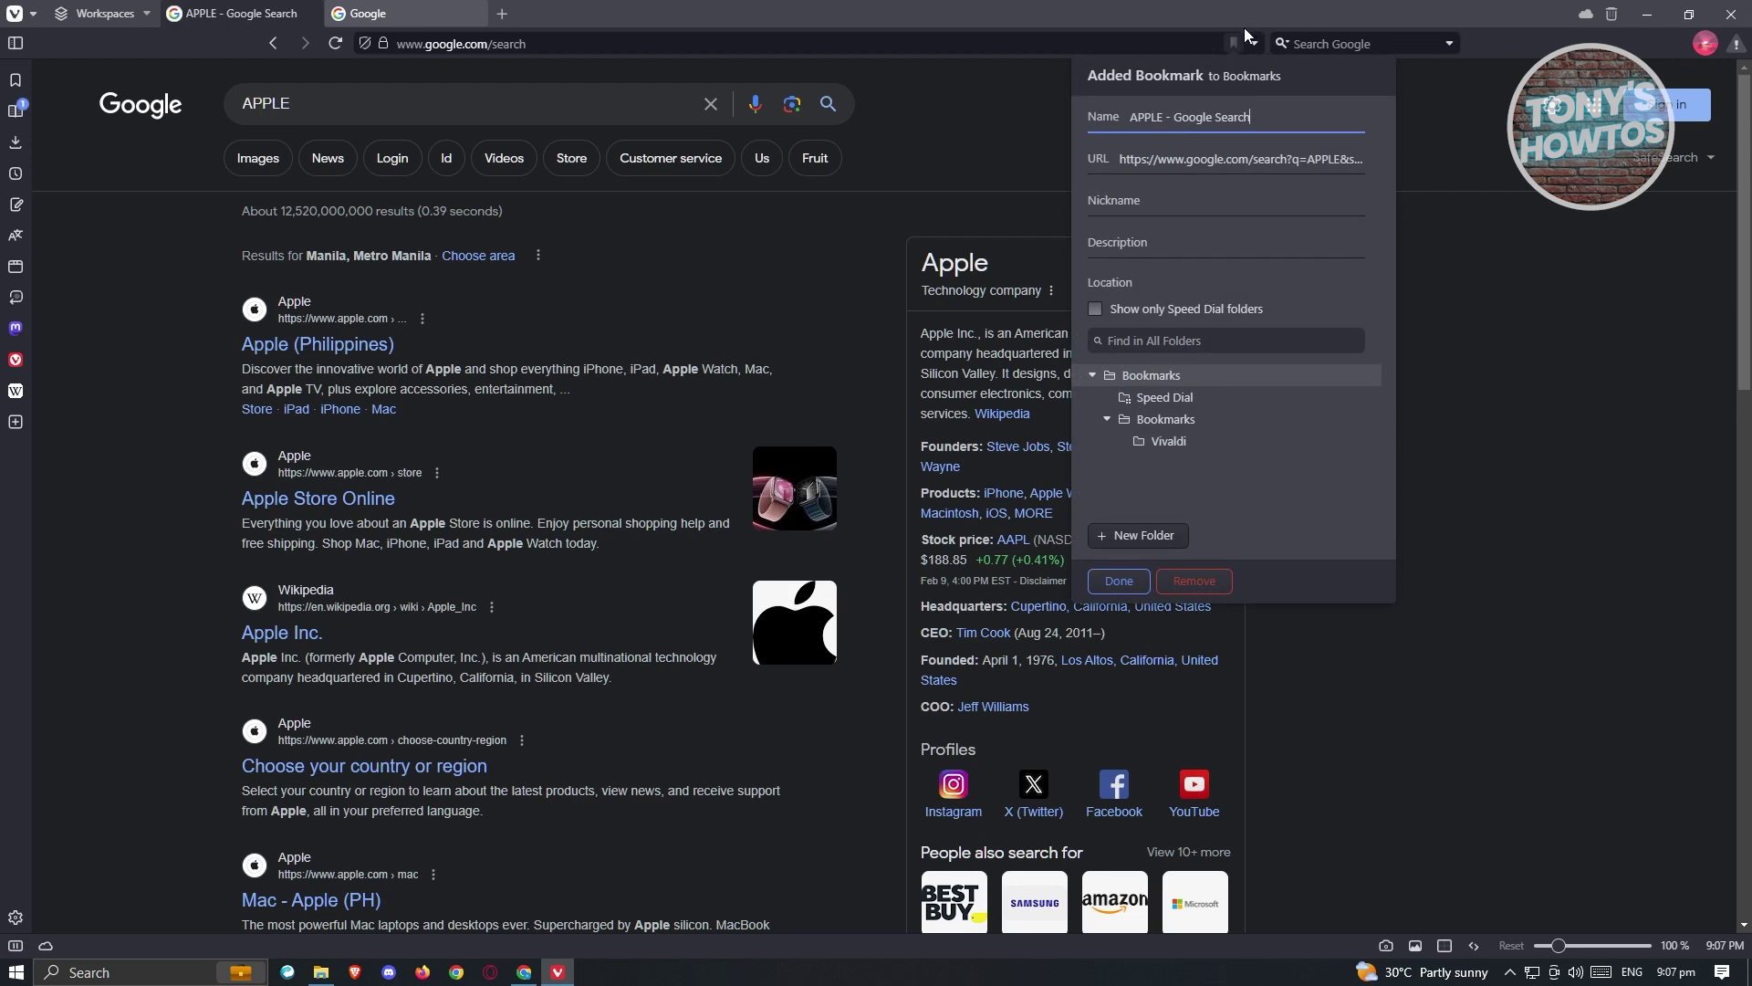
{"action": "left_click", "coordinate": [1212, 578]}
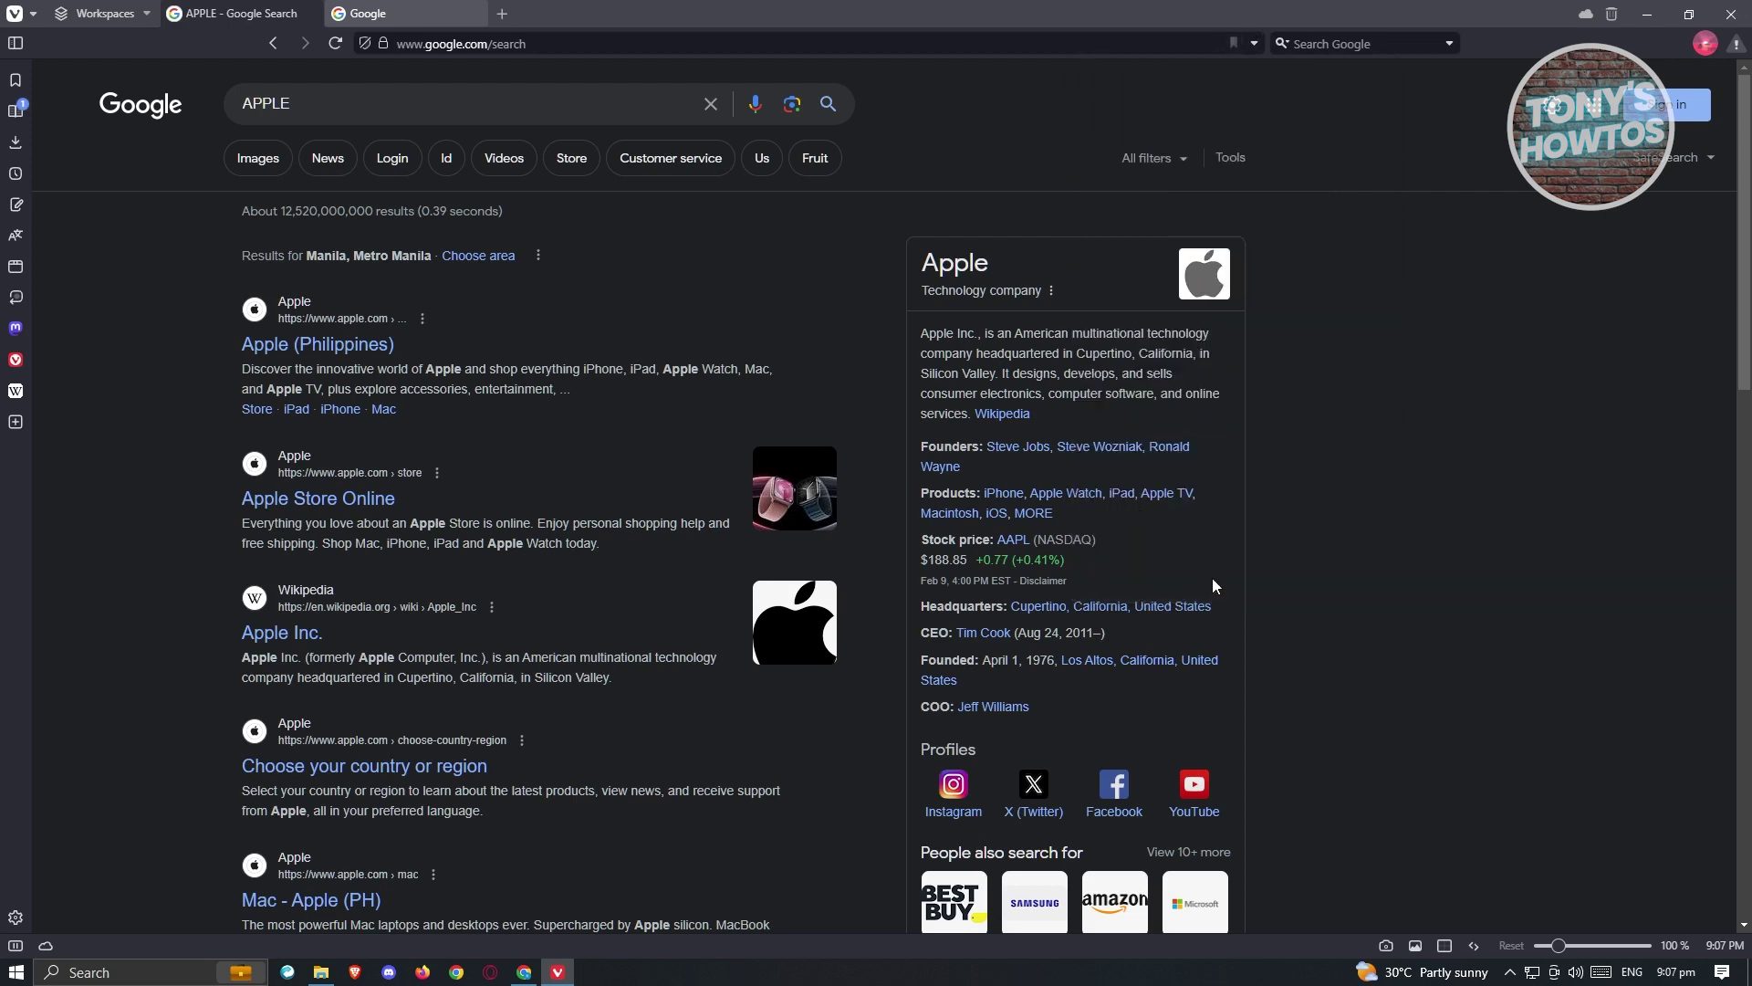
View the typed address history and close it without leaving the search results page.
{"action": "left_click", "coordinate": [1252, 44]}
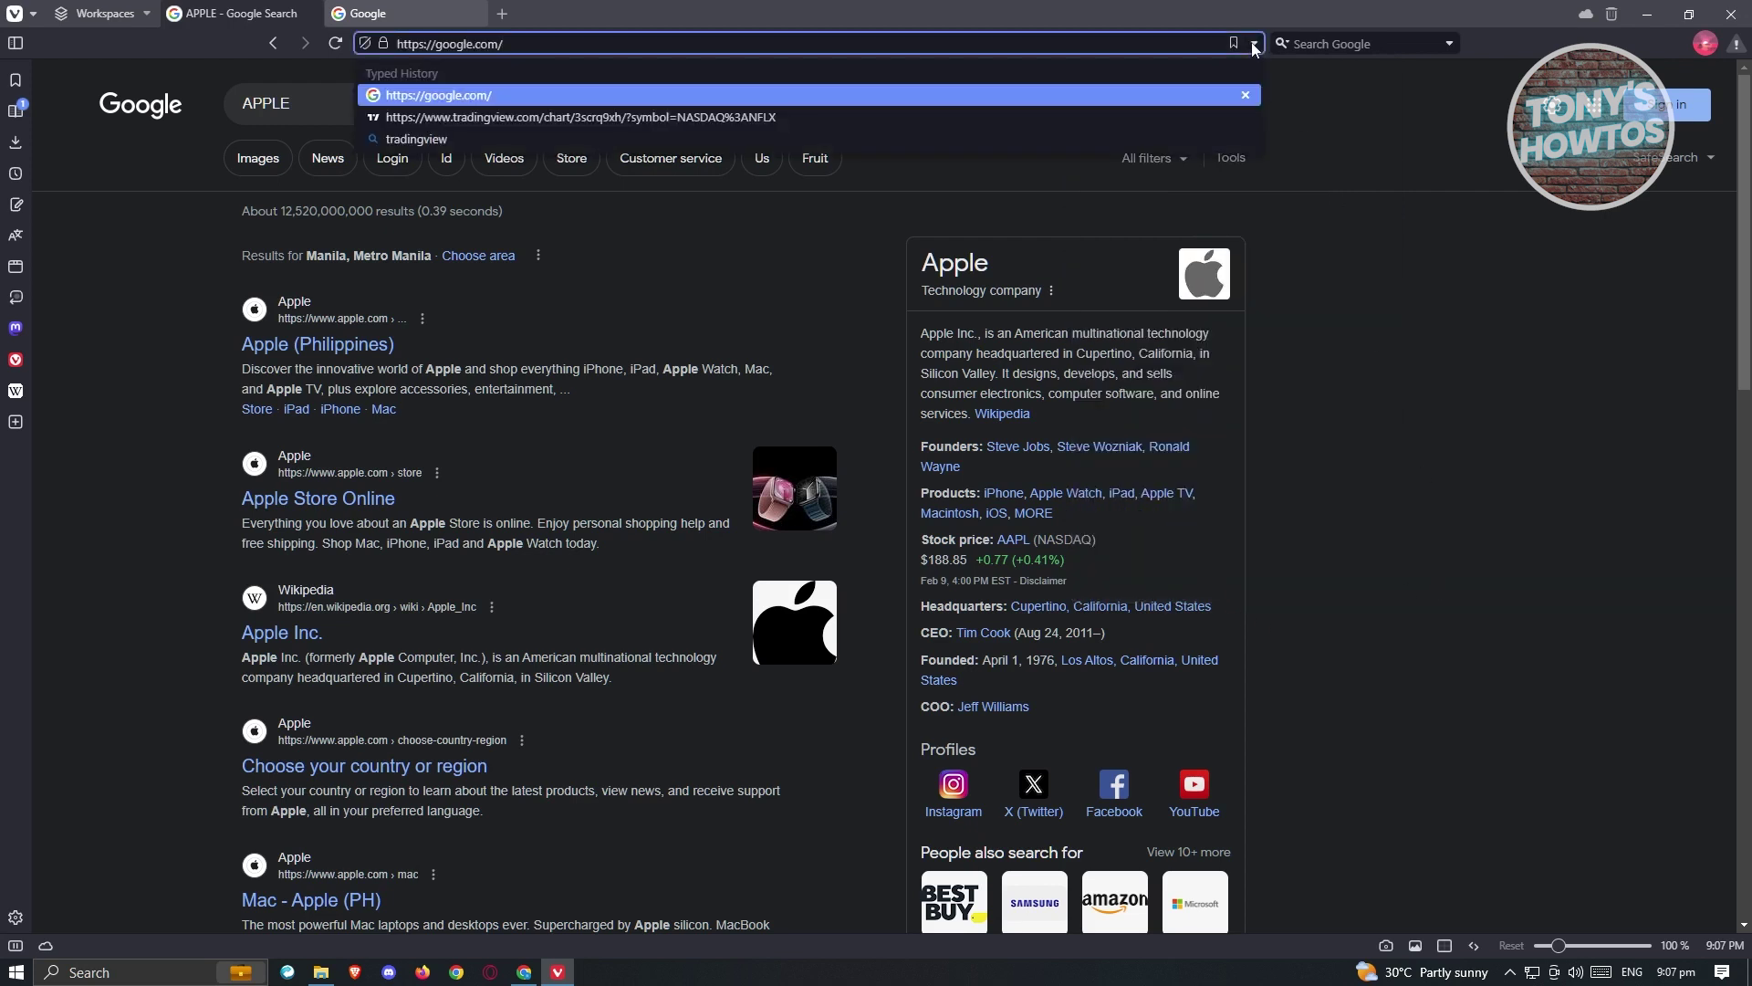
{"action": "left_click", "coordinate": [1254, 45]}
{"action": "left_click", "coordinate": [1020, 98]}
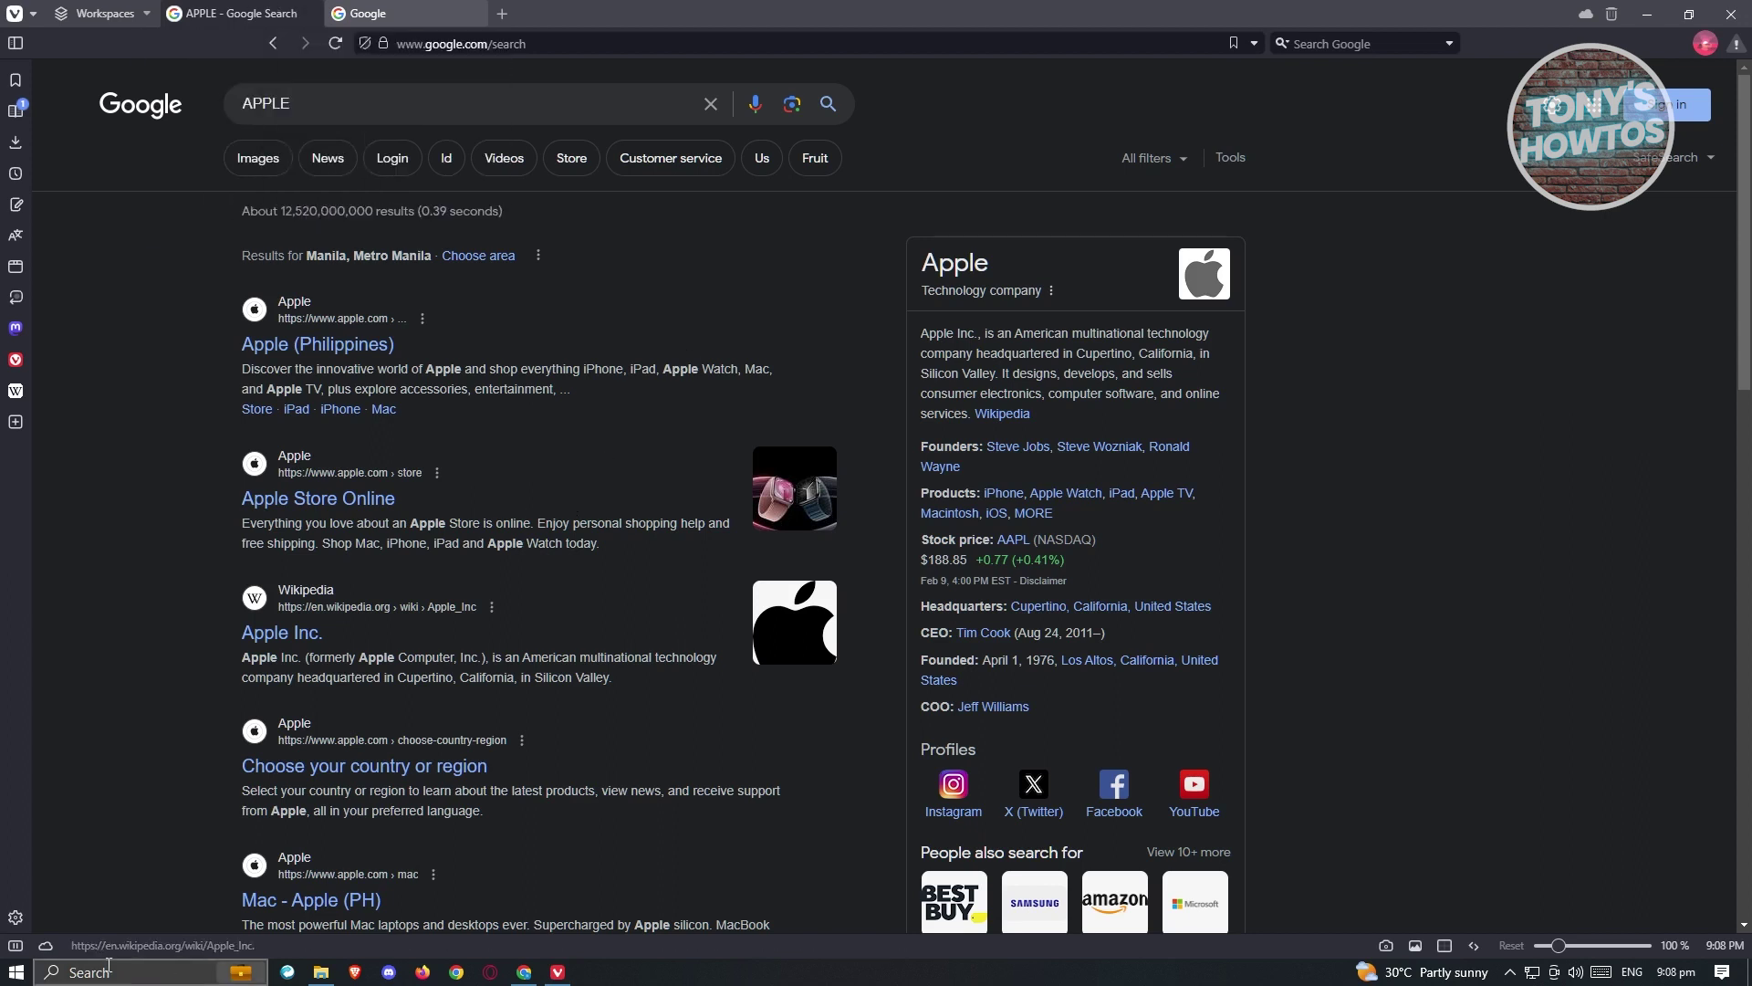
Open the Vivaldi settings and examine the Appearance, Themes and Start Page options.
{"action": "left_click", "coordinate": [15, 918]}
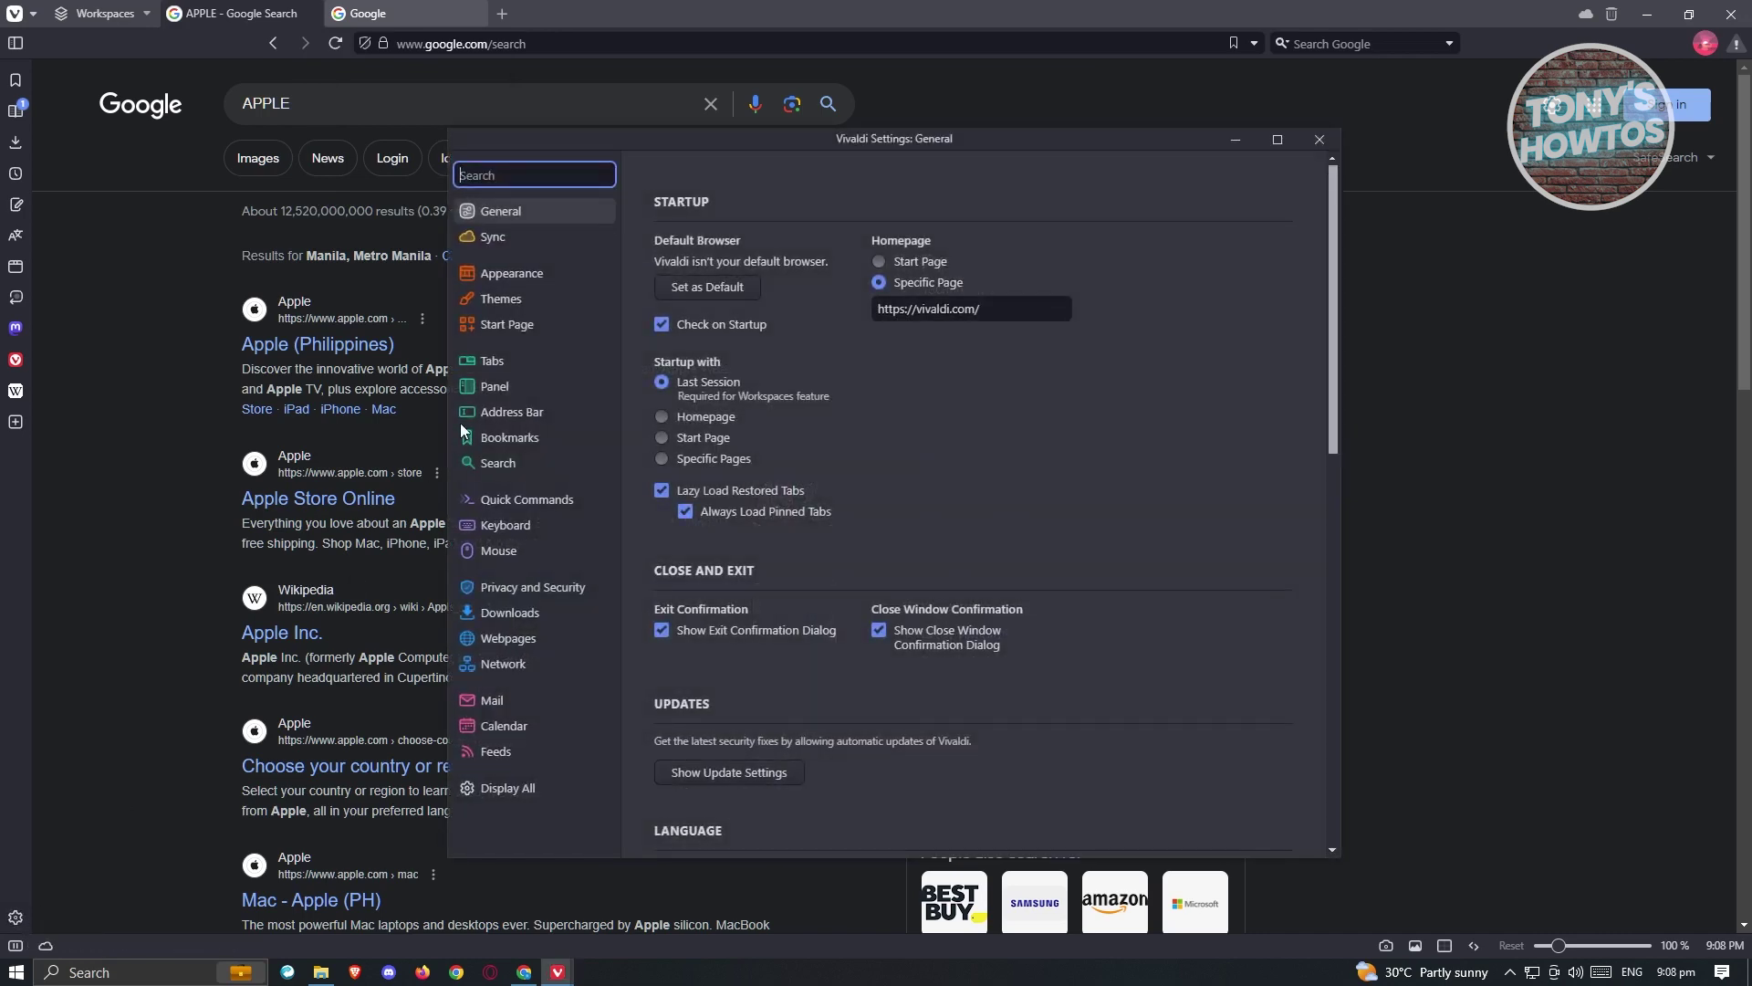
{"action": "left_click_drag", "start_coordinate": [730, 140], "coordinate": [870, 90]}
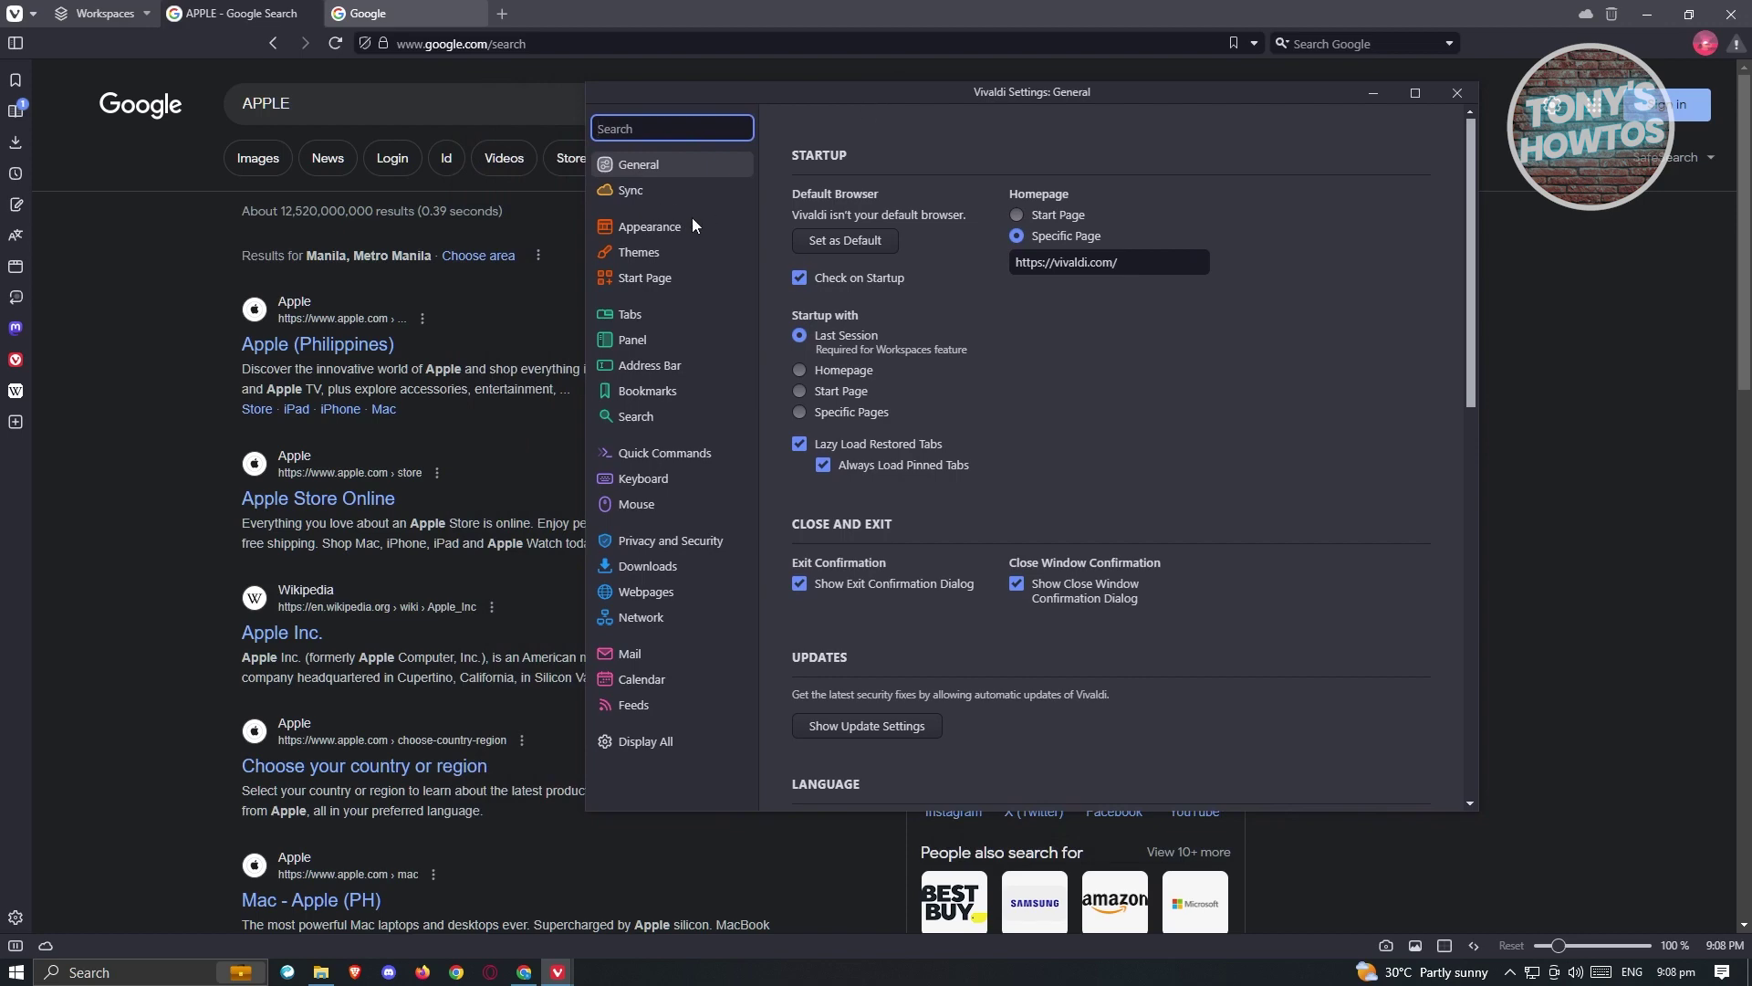
{"action": "left_click", "coordinate": [691, 225]}
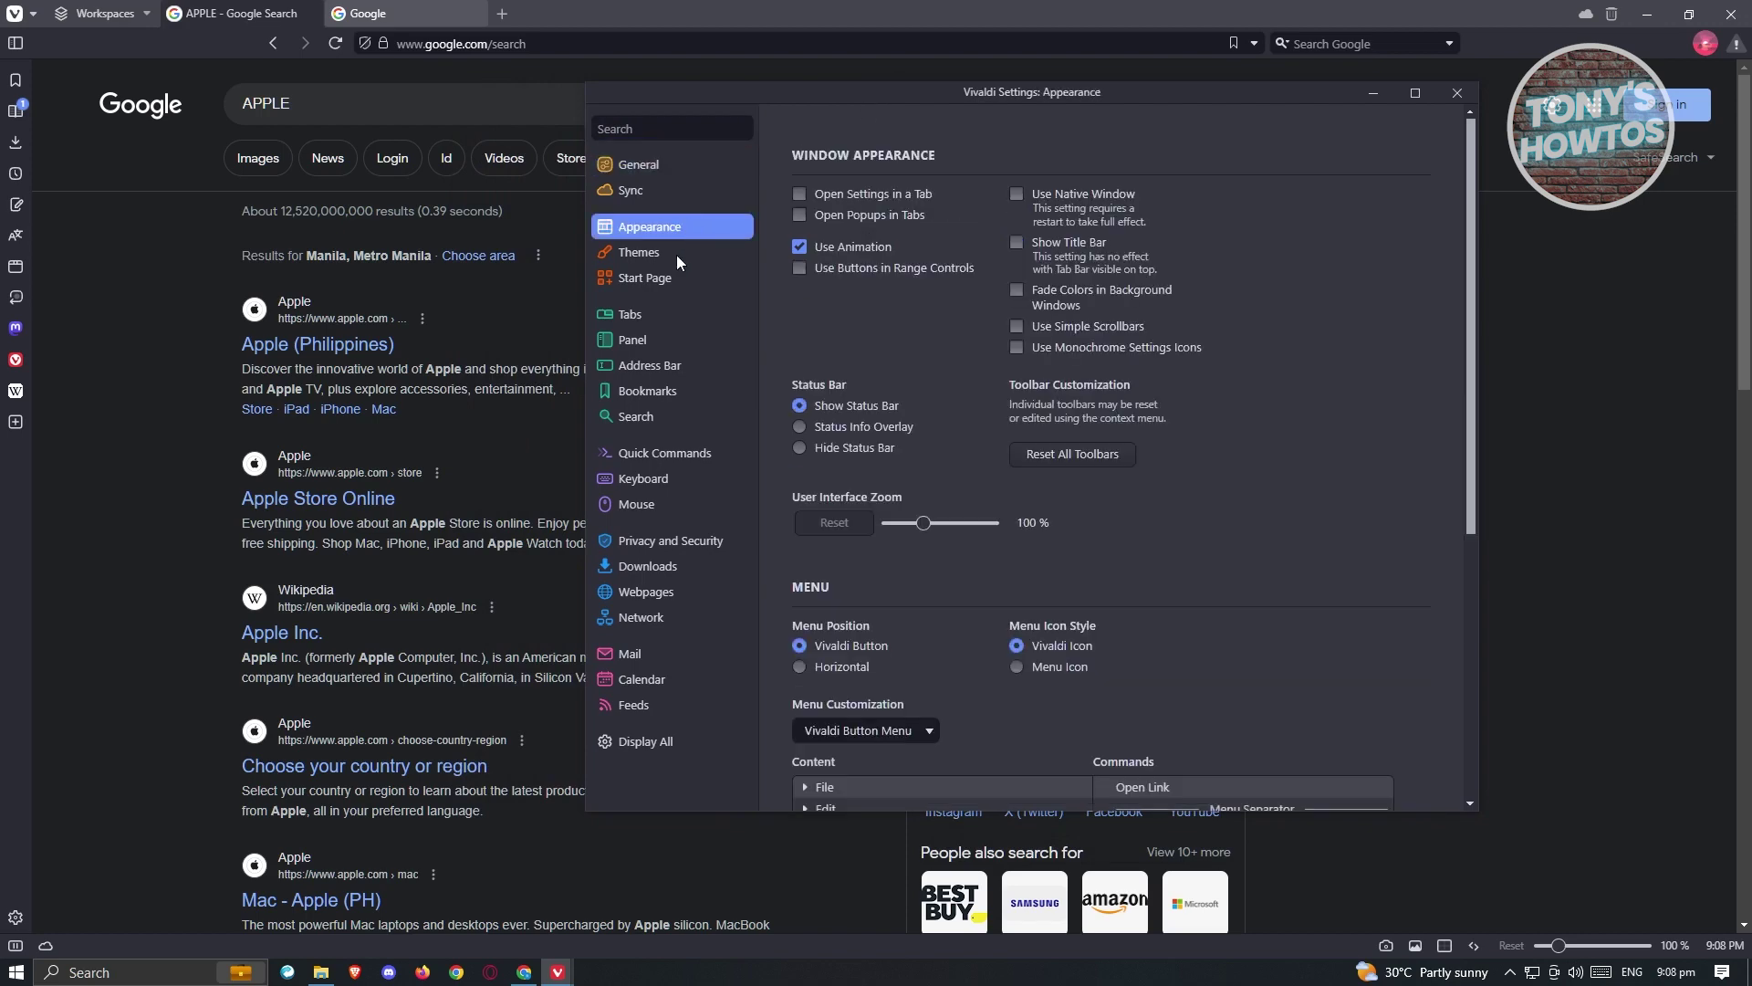
{"action": "left_click", "coordinate": [676, 255]}
{"action": "left_click", "coordinate": [677, 280]}
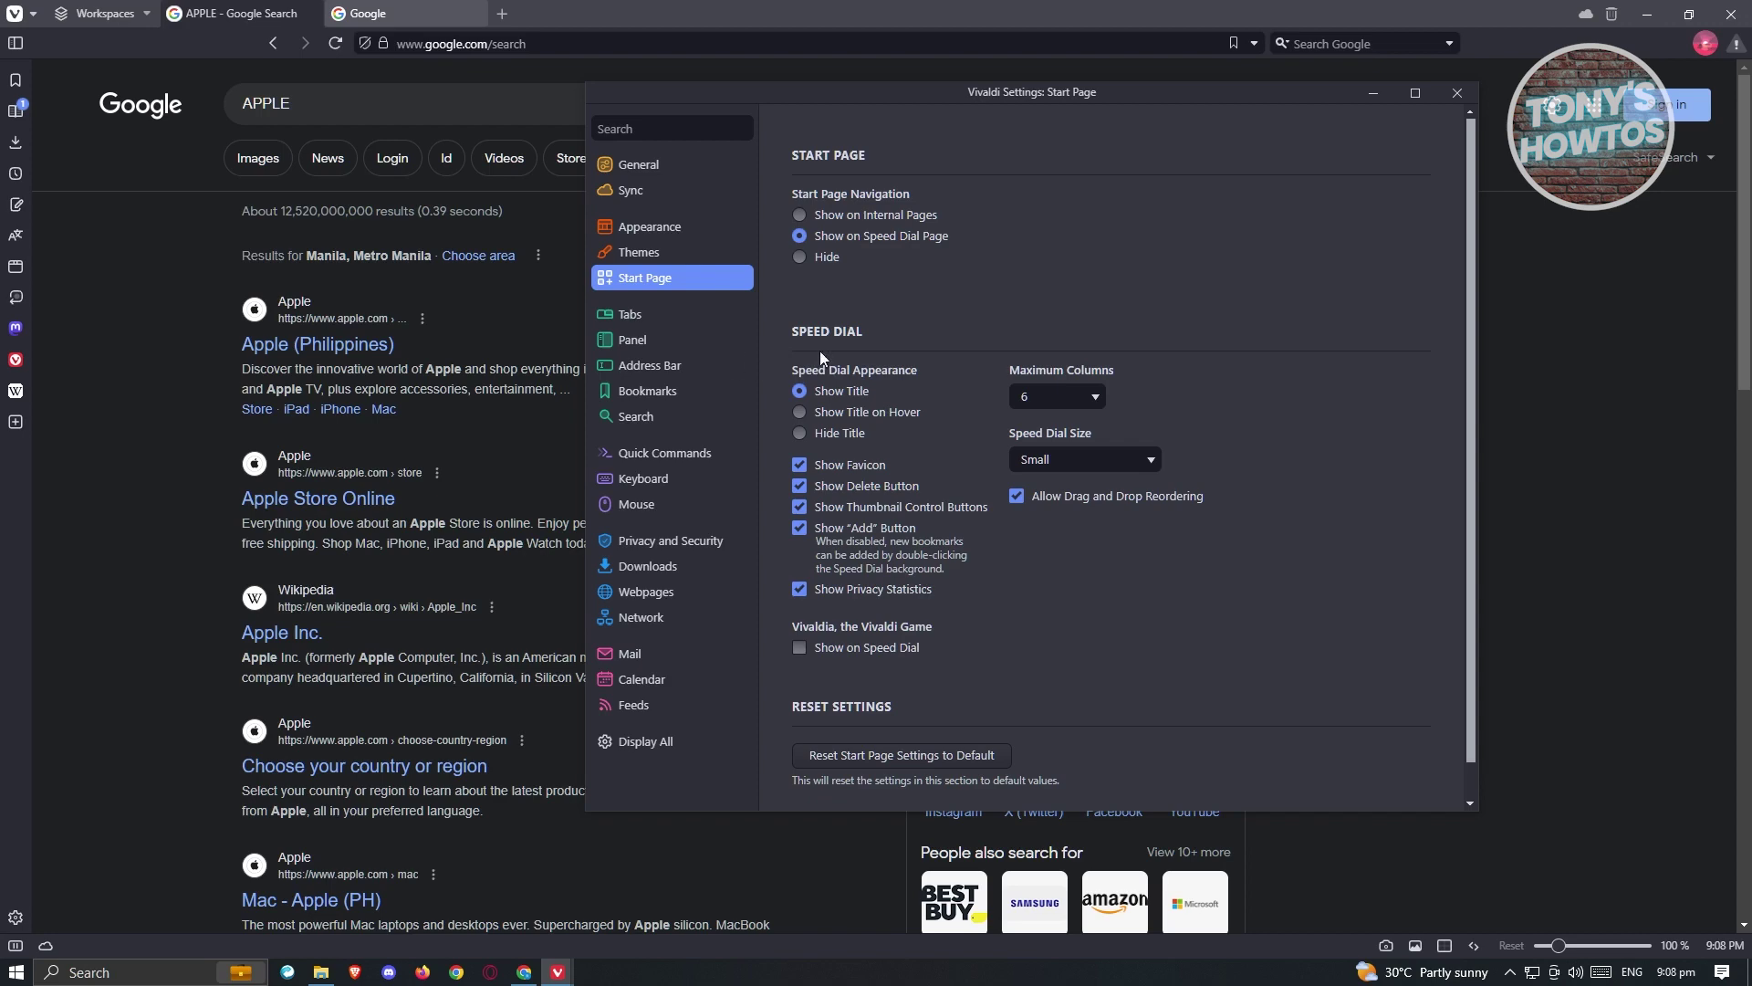
Open a new Start Page tab with the form for adding a Speed Dial bookmark, and view the Vivaldia Games tile's options.
{"action": "left_click", "coordinate": [505, 18]}
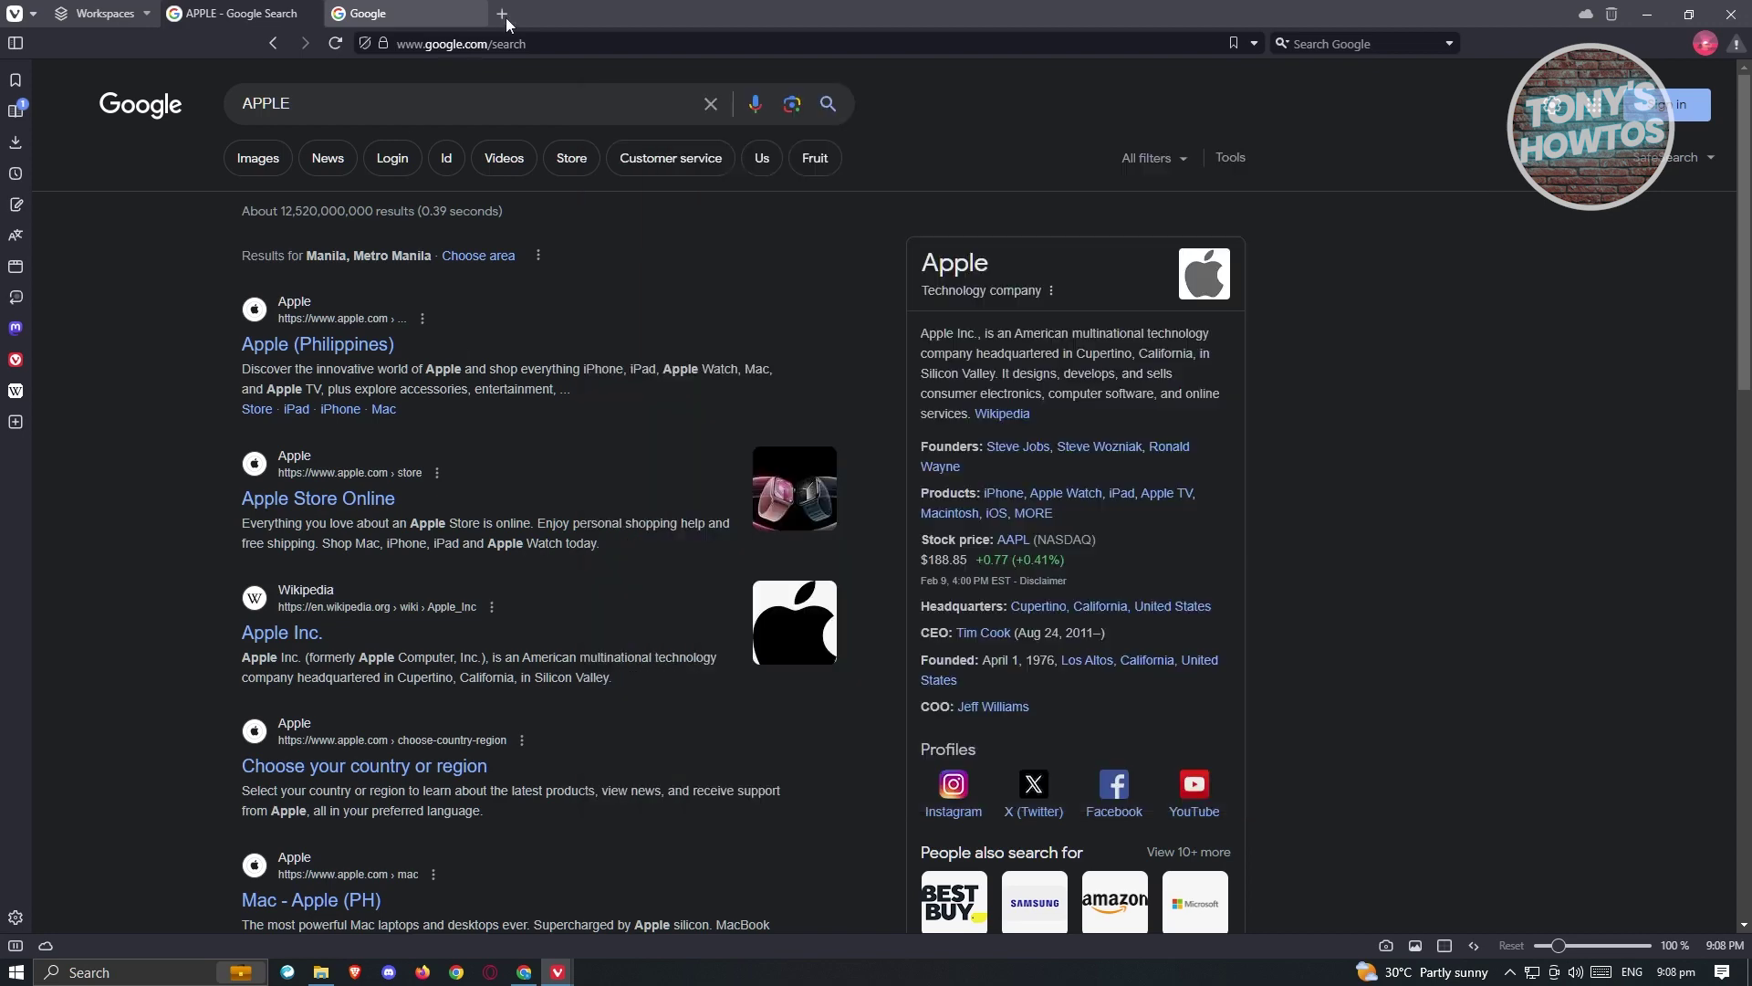
{"action": "left_click", "coordinate": [502, 14]}
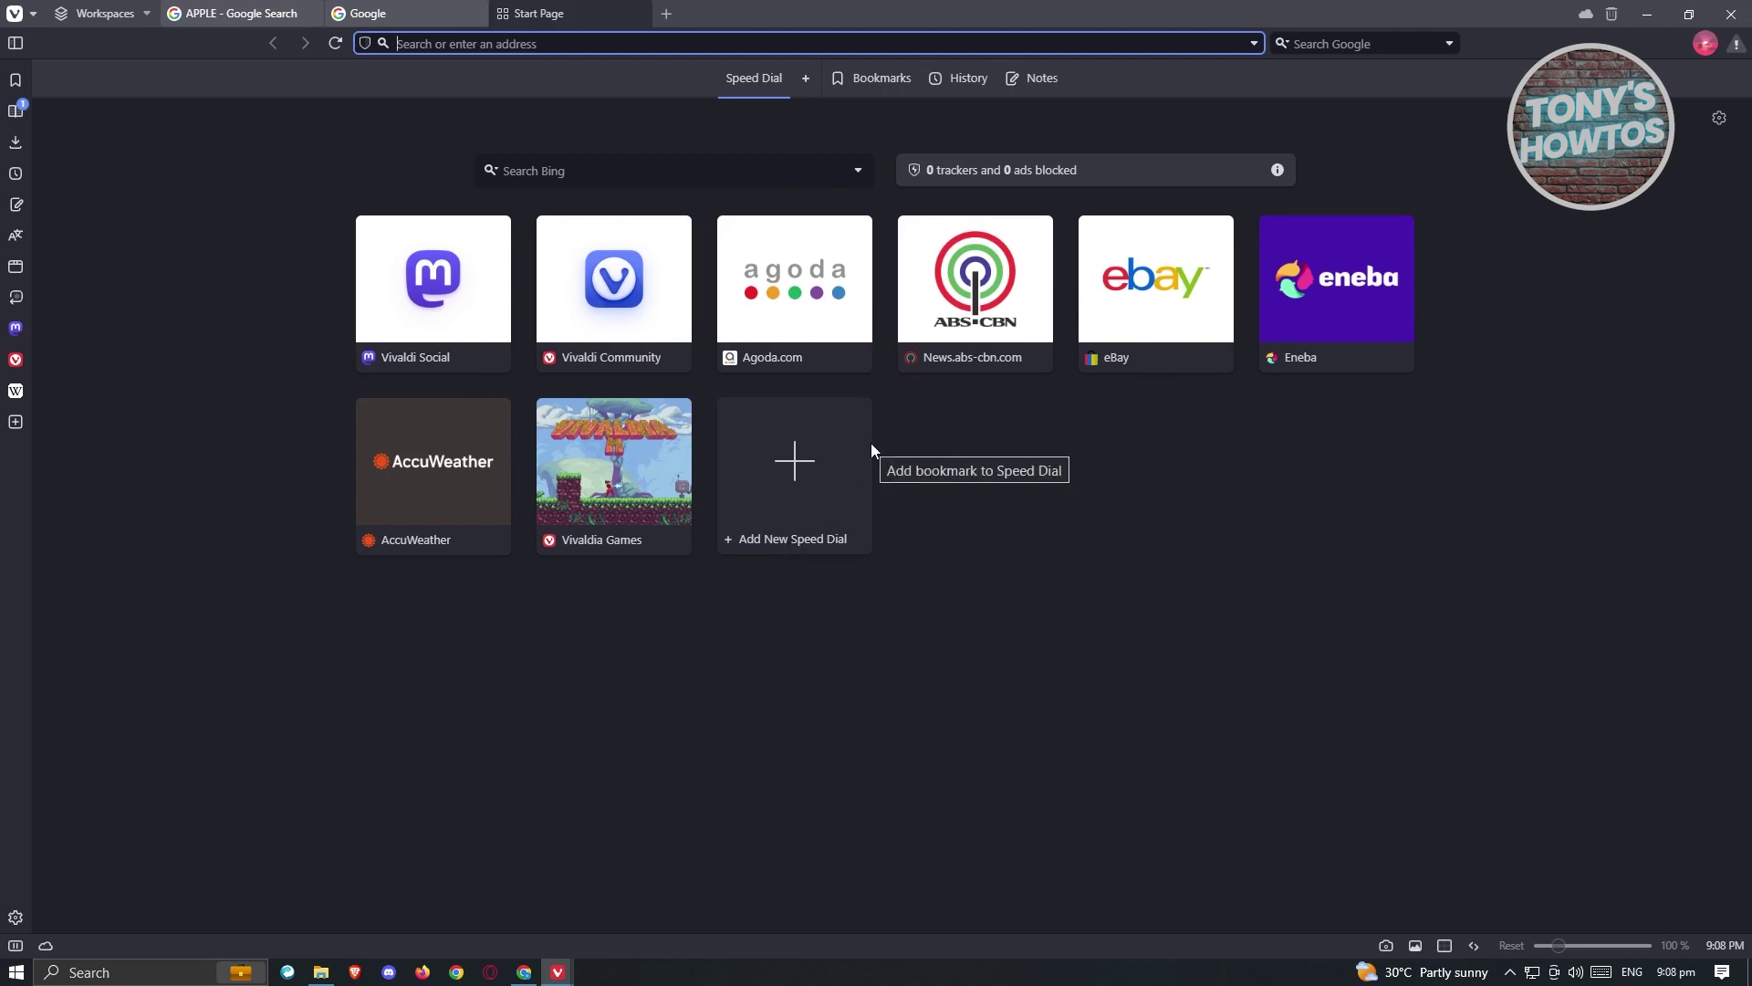
{"action": "left_click", "coordinate": [803, 478]}
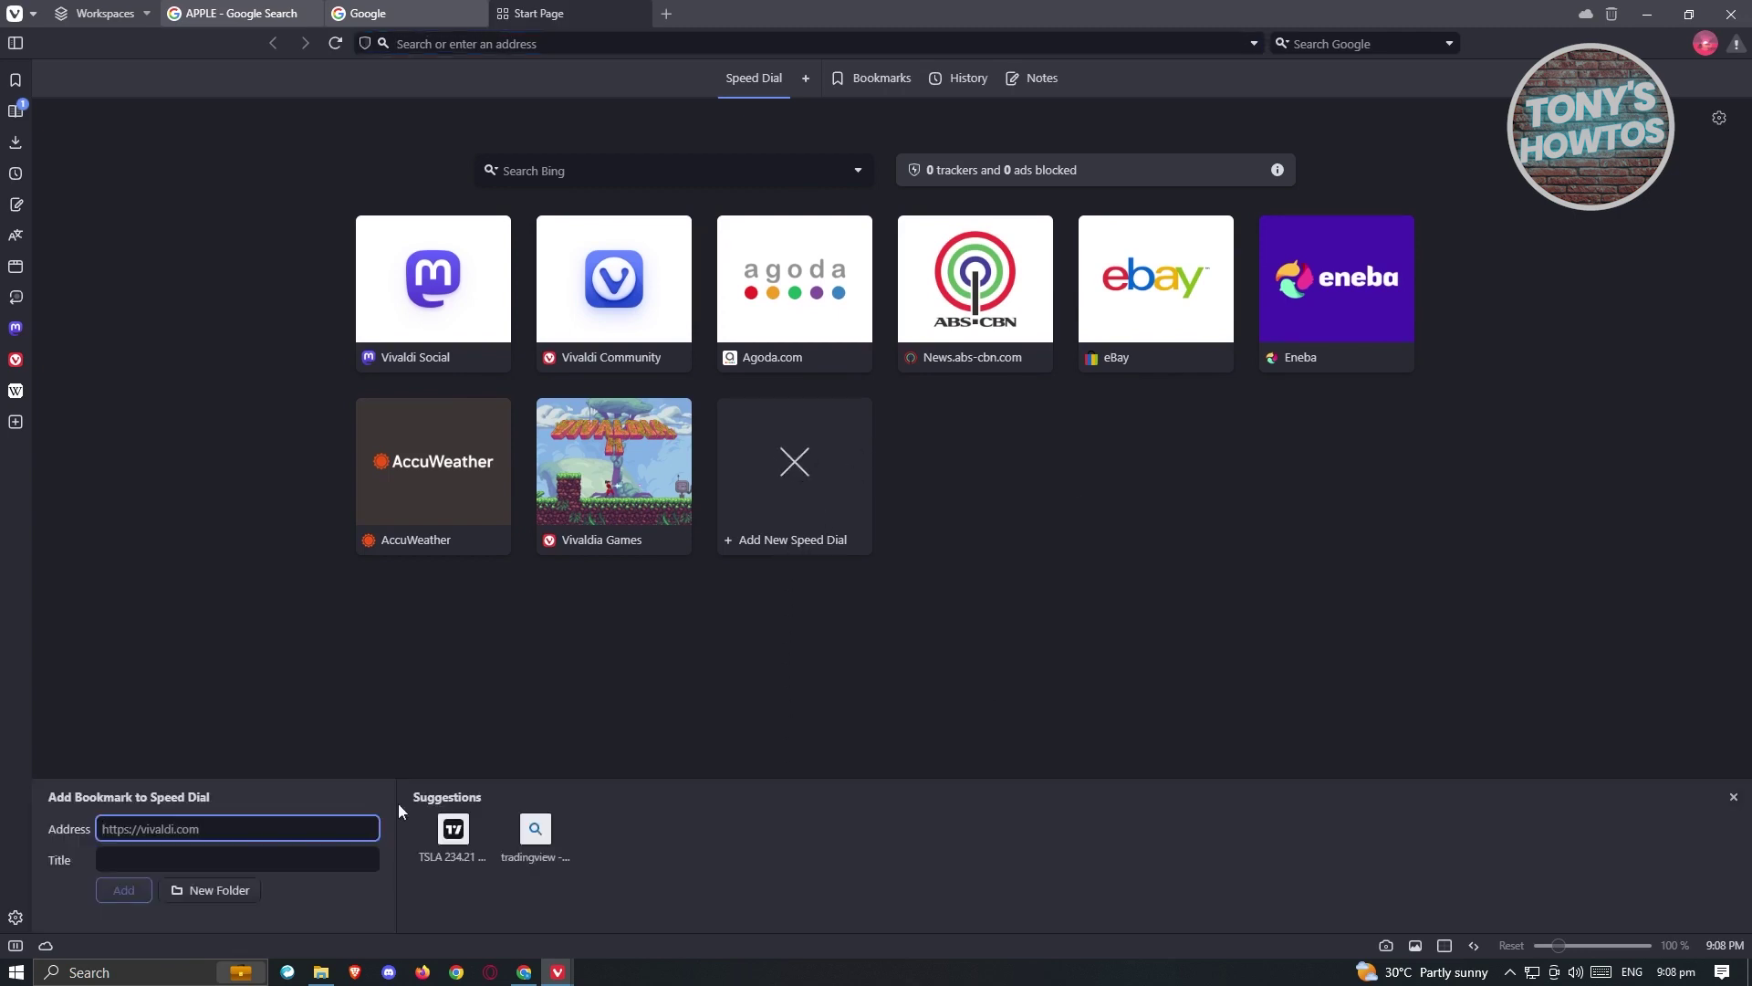
{"action": "right_click", "coordinate": [575, 508]}
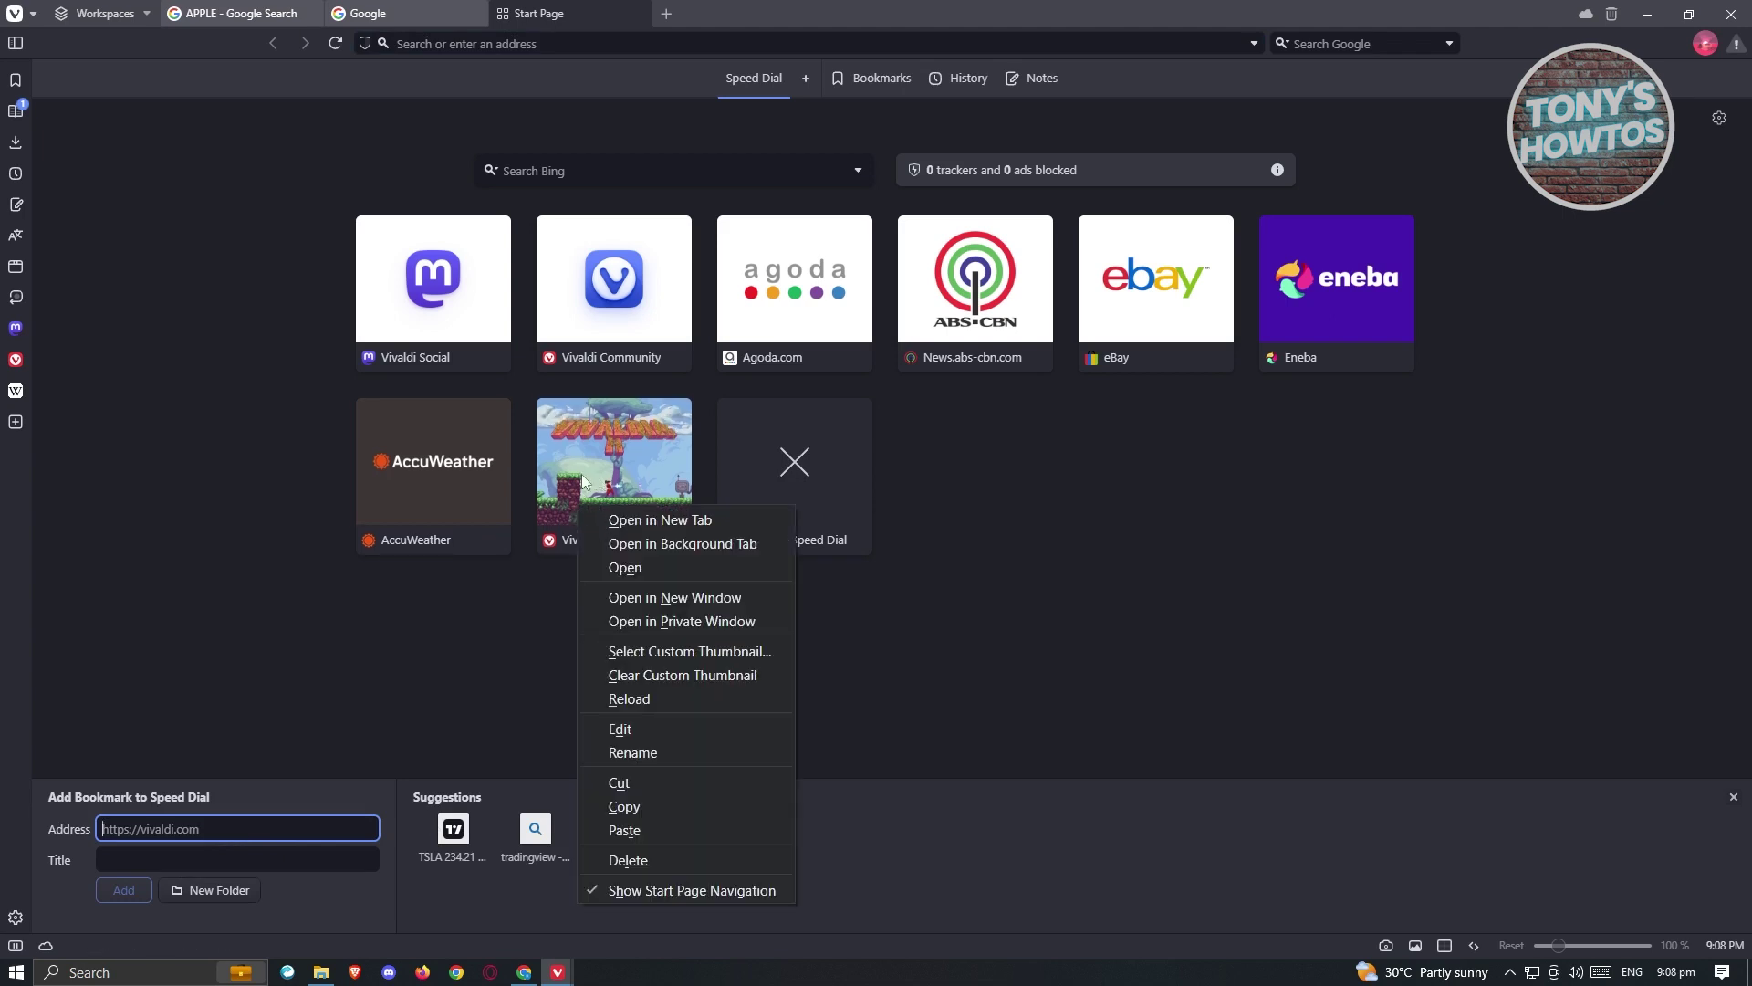
{"action": "left_click", "coordinate": [371, 646]}
Return to the Vivaldi settings window and examine the Tabs options.
{"action": "mouse_move", "coordinate": [558, 972]}
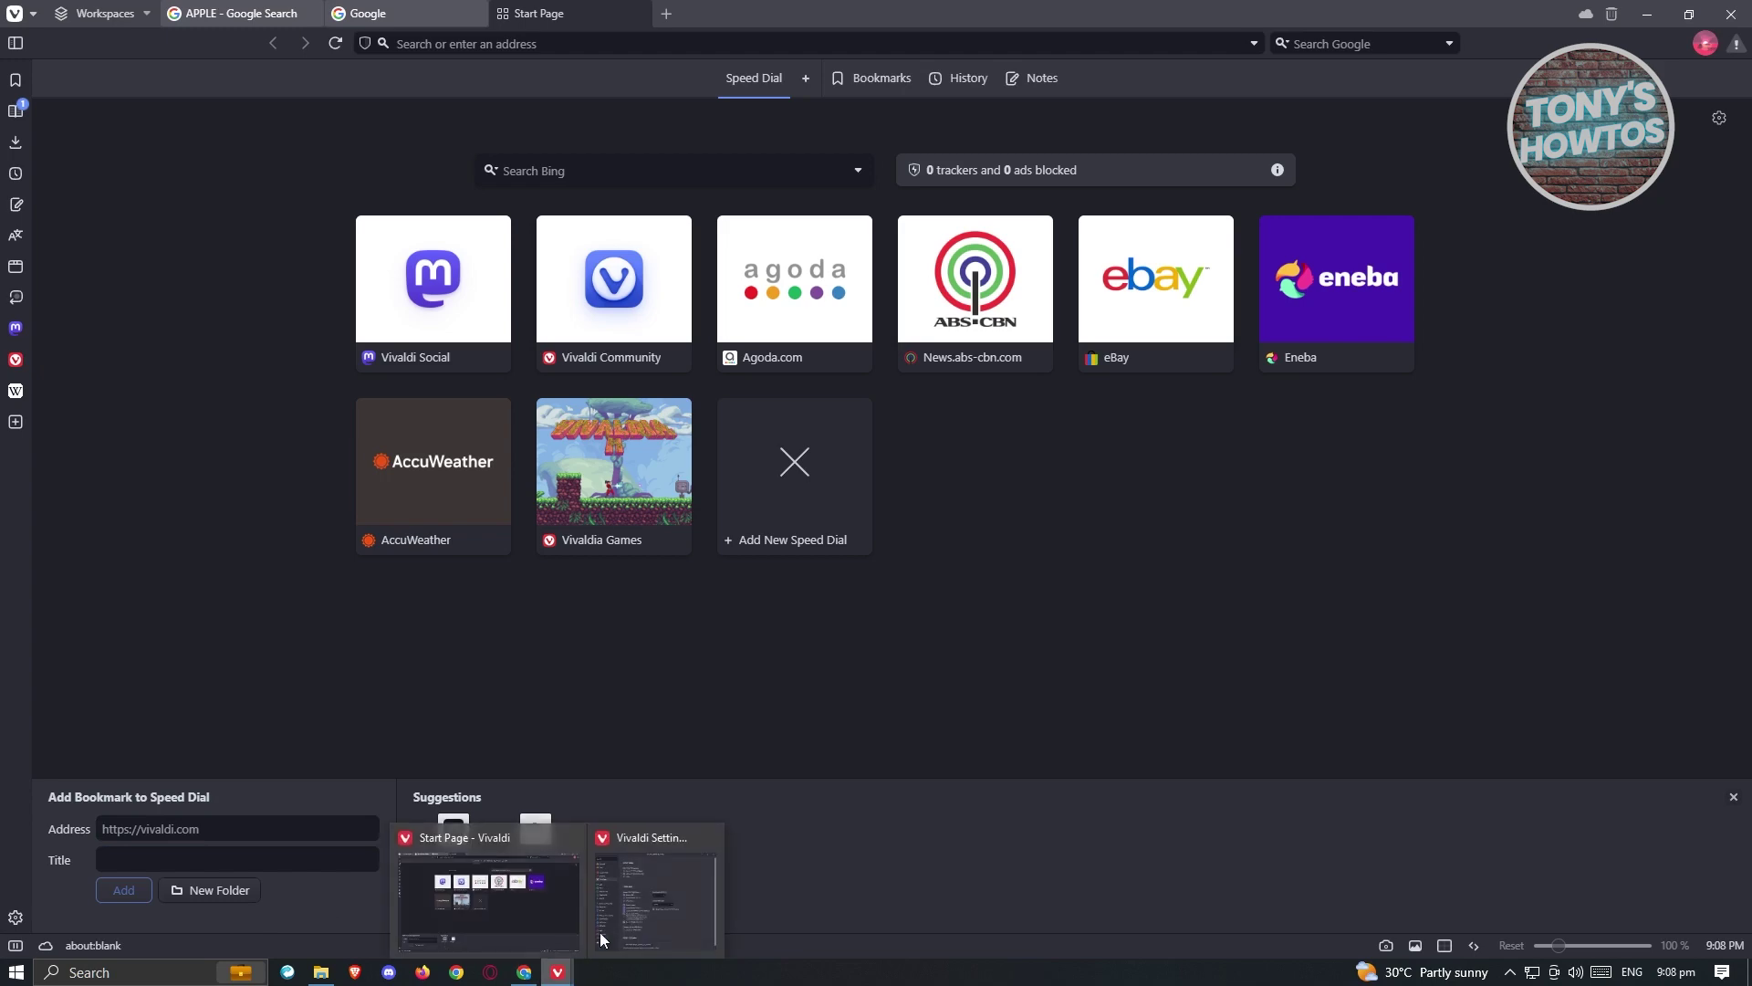
{"action": "left_click", "coordinate": [652, 878]}
{"action": "scroll", "coordinate": [1260, 365], "scroll_direction": "down", "scroll_amount": 1}
{"action": "left_click", "coordinate": [632, 315]}
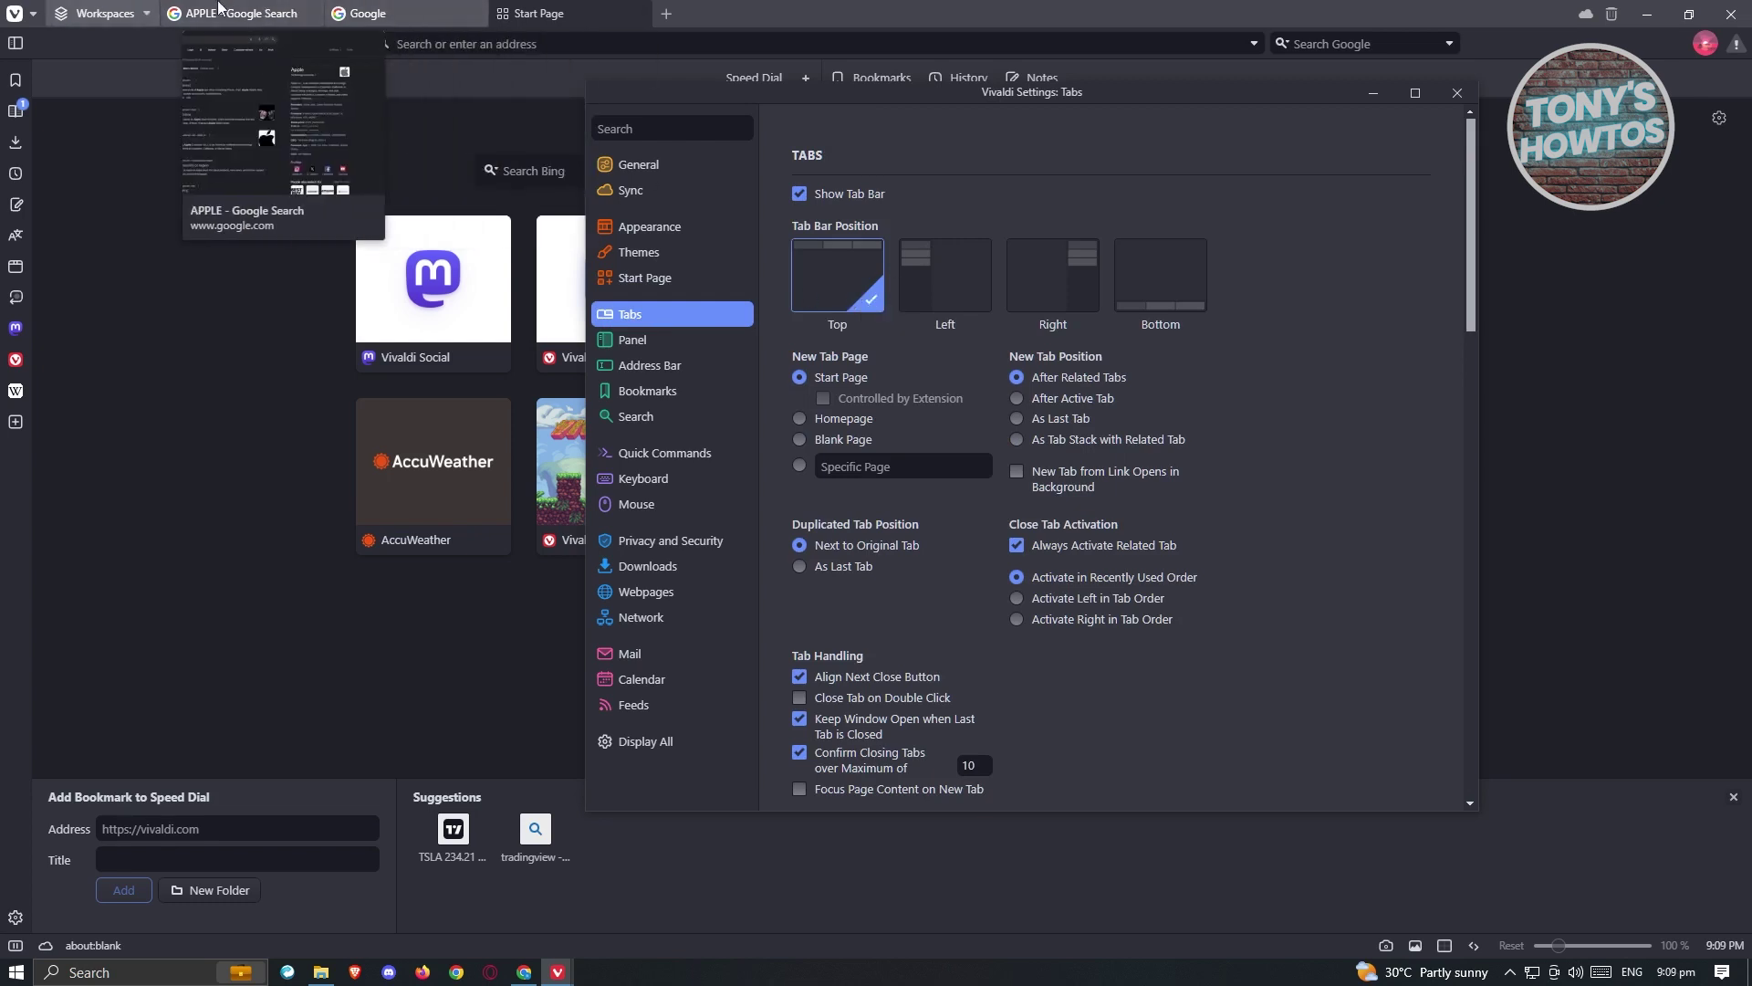
Try the Left, Right and Bottom tab bar positions, and set the tab bar back to Top.
{"action": "left_click", "coordinate": [935, 266]}
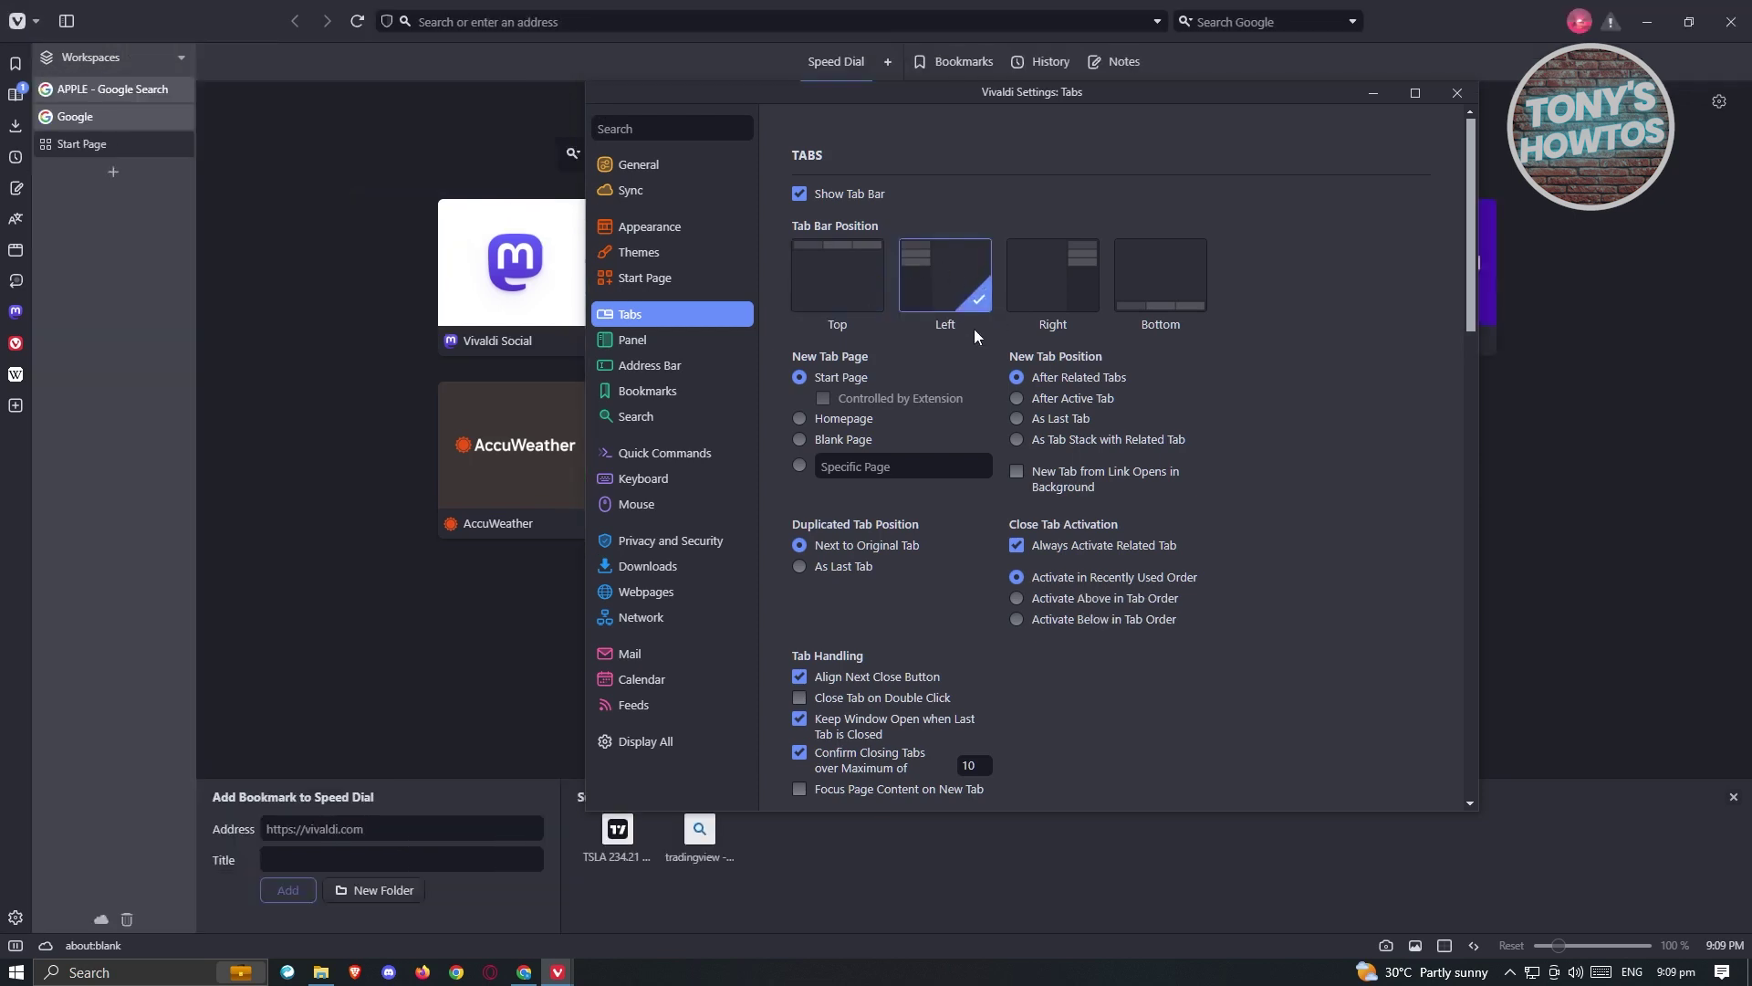
{"action": "left_click", "coordinate": [1079, 292]}
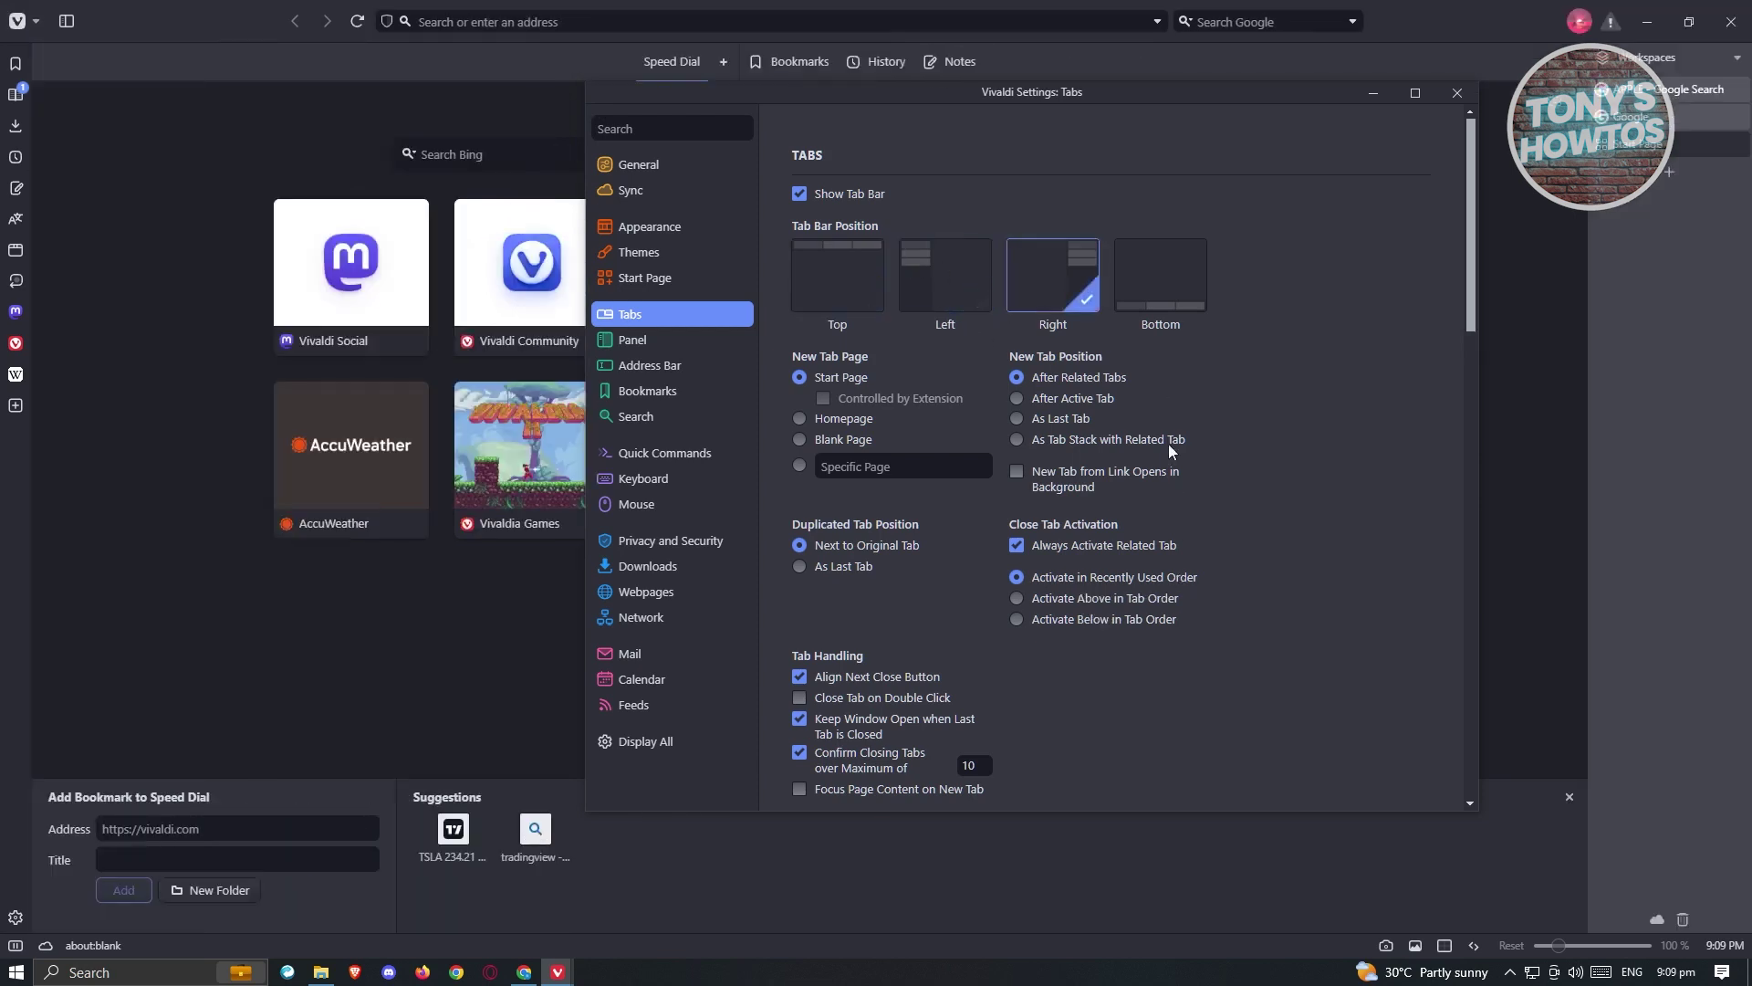
{"action": "left_click", "coordinate": [1179, 274]}
{"action": "left_click", "coordinate": [829, 277]}
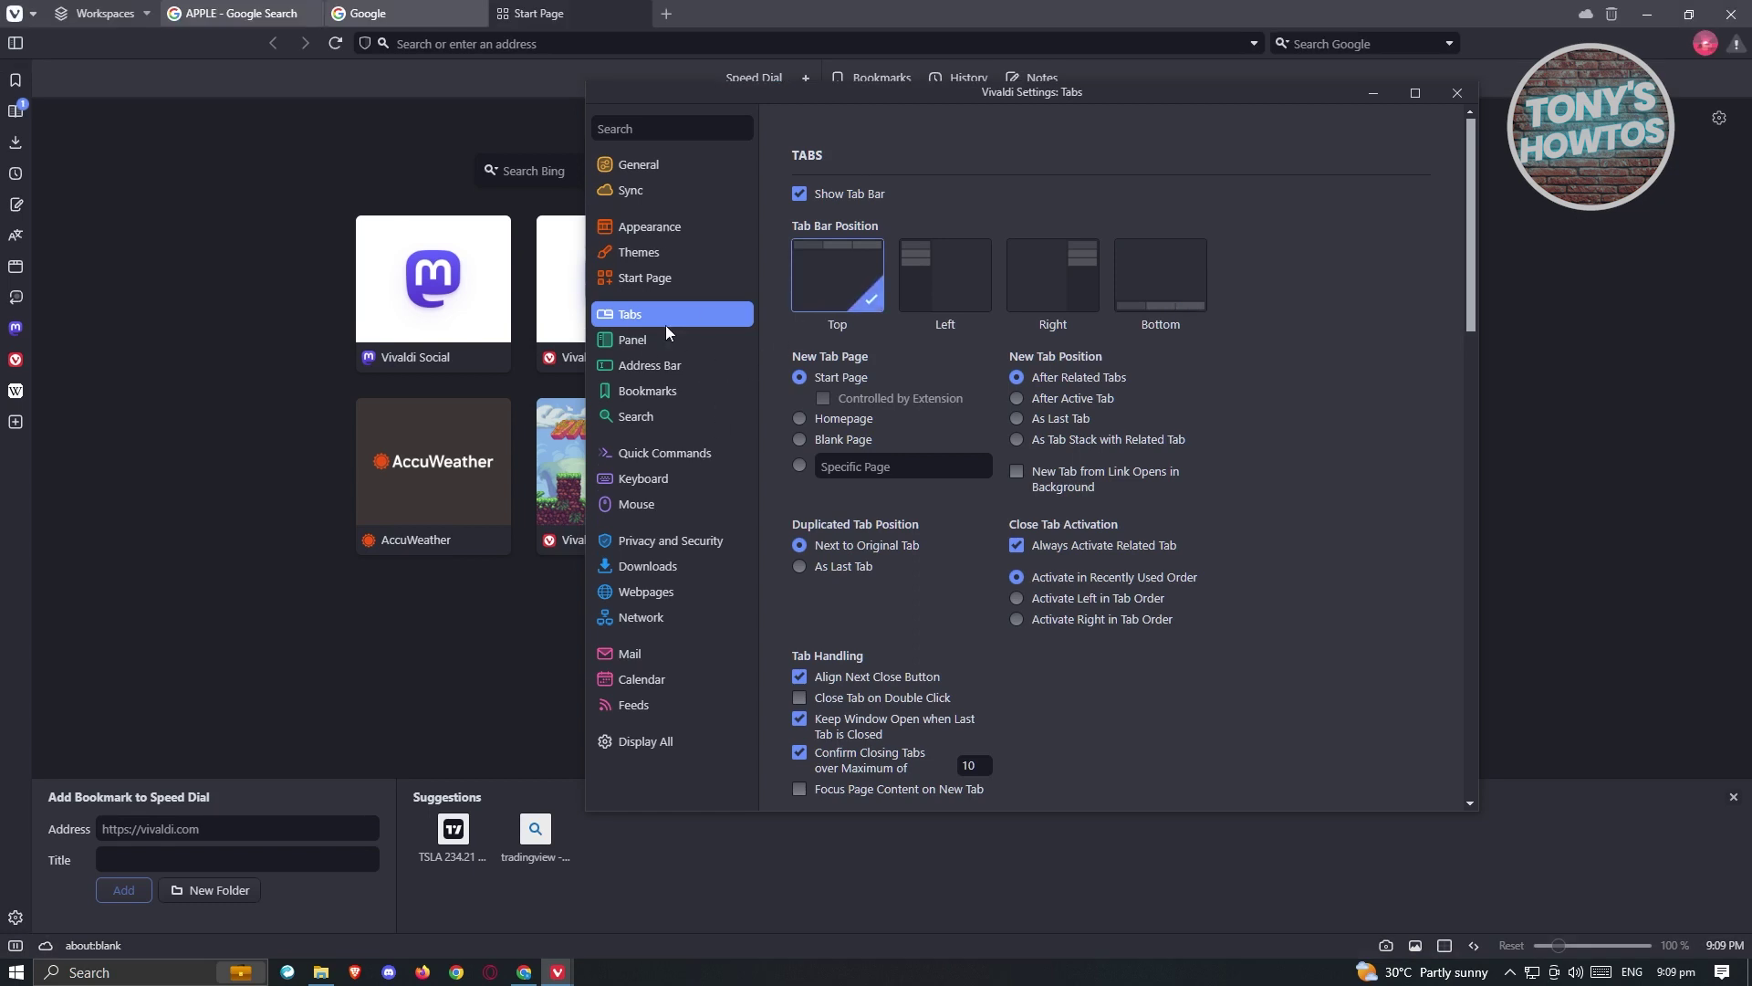
Examine the Panel options, revisit the Start Page settings, and close the settings window.
{"action": "left_click", "coordinate": [620, 345]}
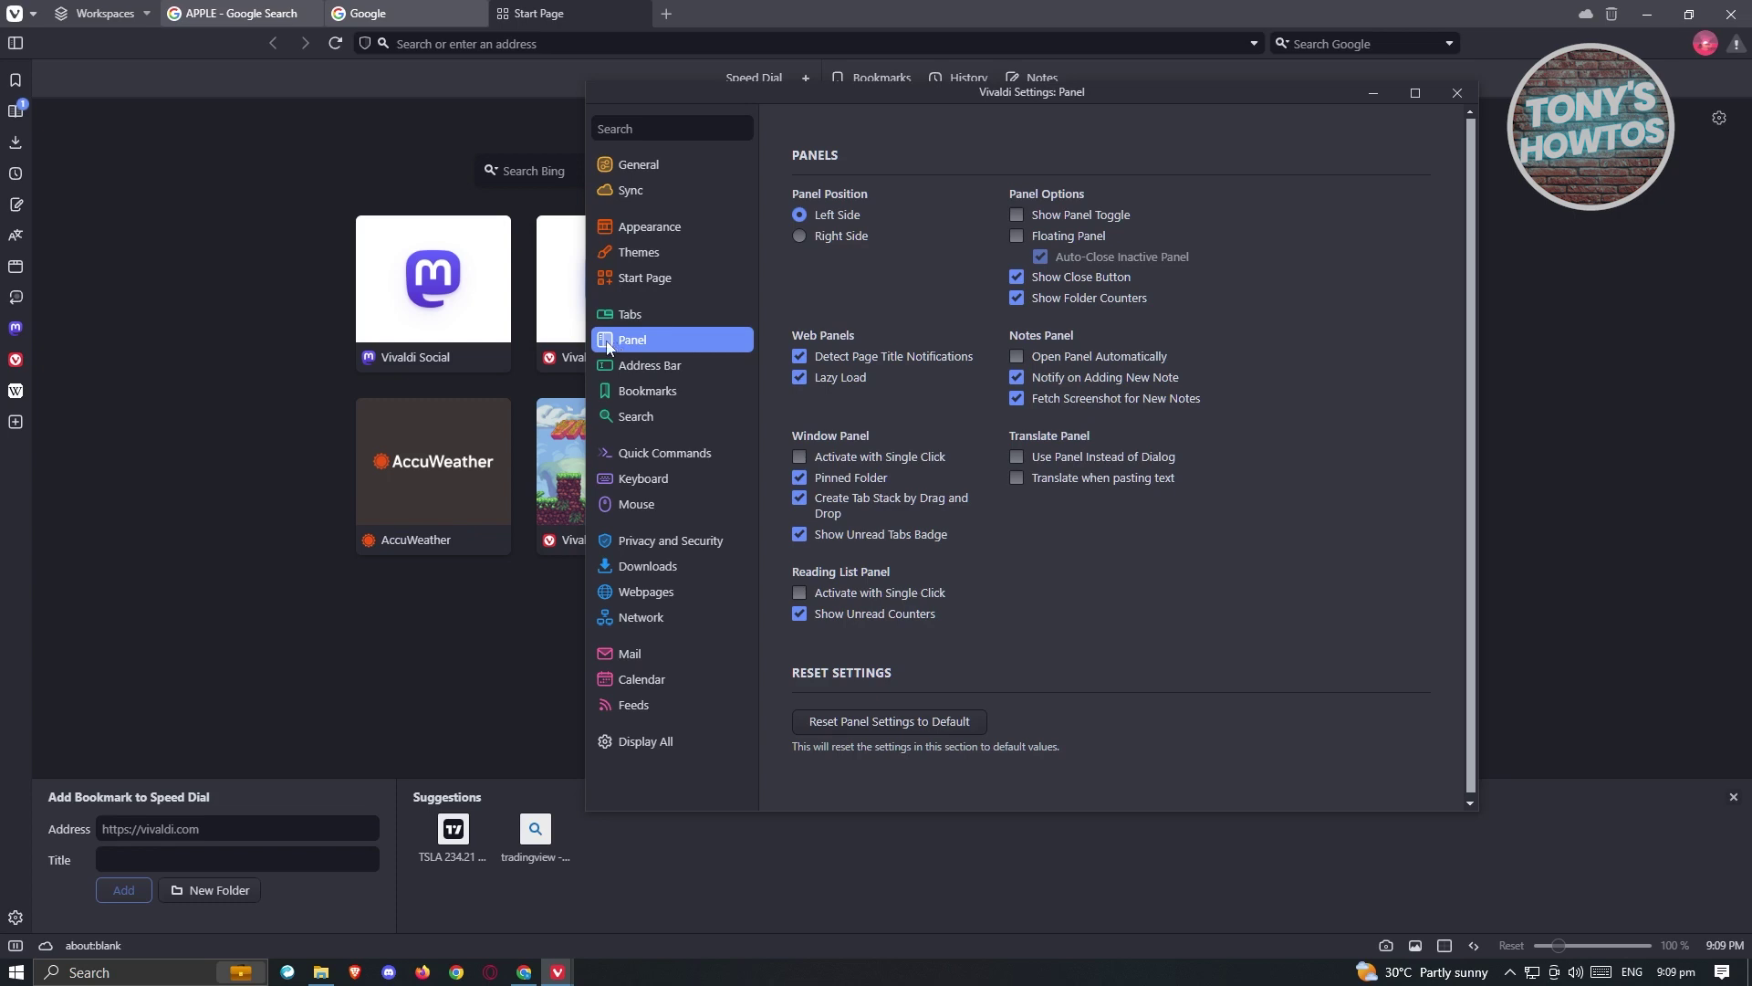
{"action": "left_click", "coordinate": [645, 285]}
{"action": "left_click", "coordinate": [1469, 97]}
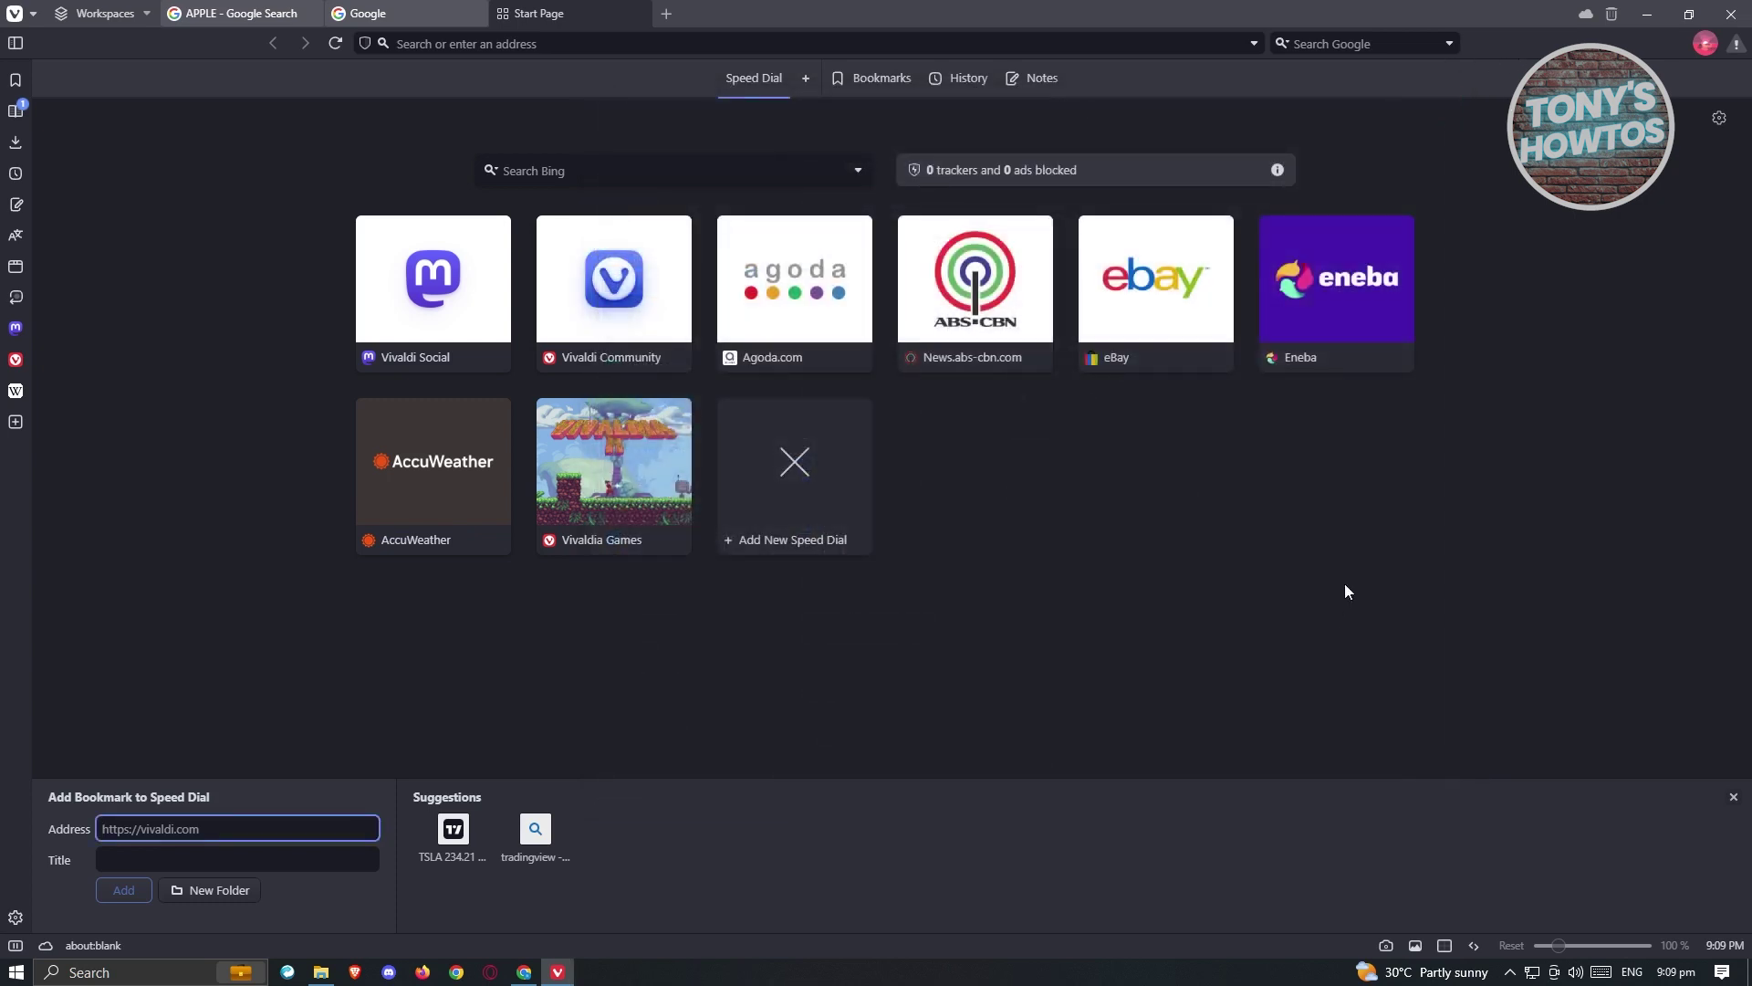
Dismiss the form for adding a Speed Dial bookmark and close the Start Page tab.
{"action": "left_click", "coordinate": [1733, 797]}
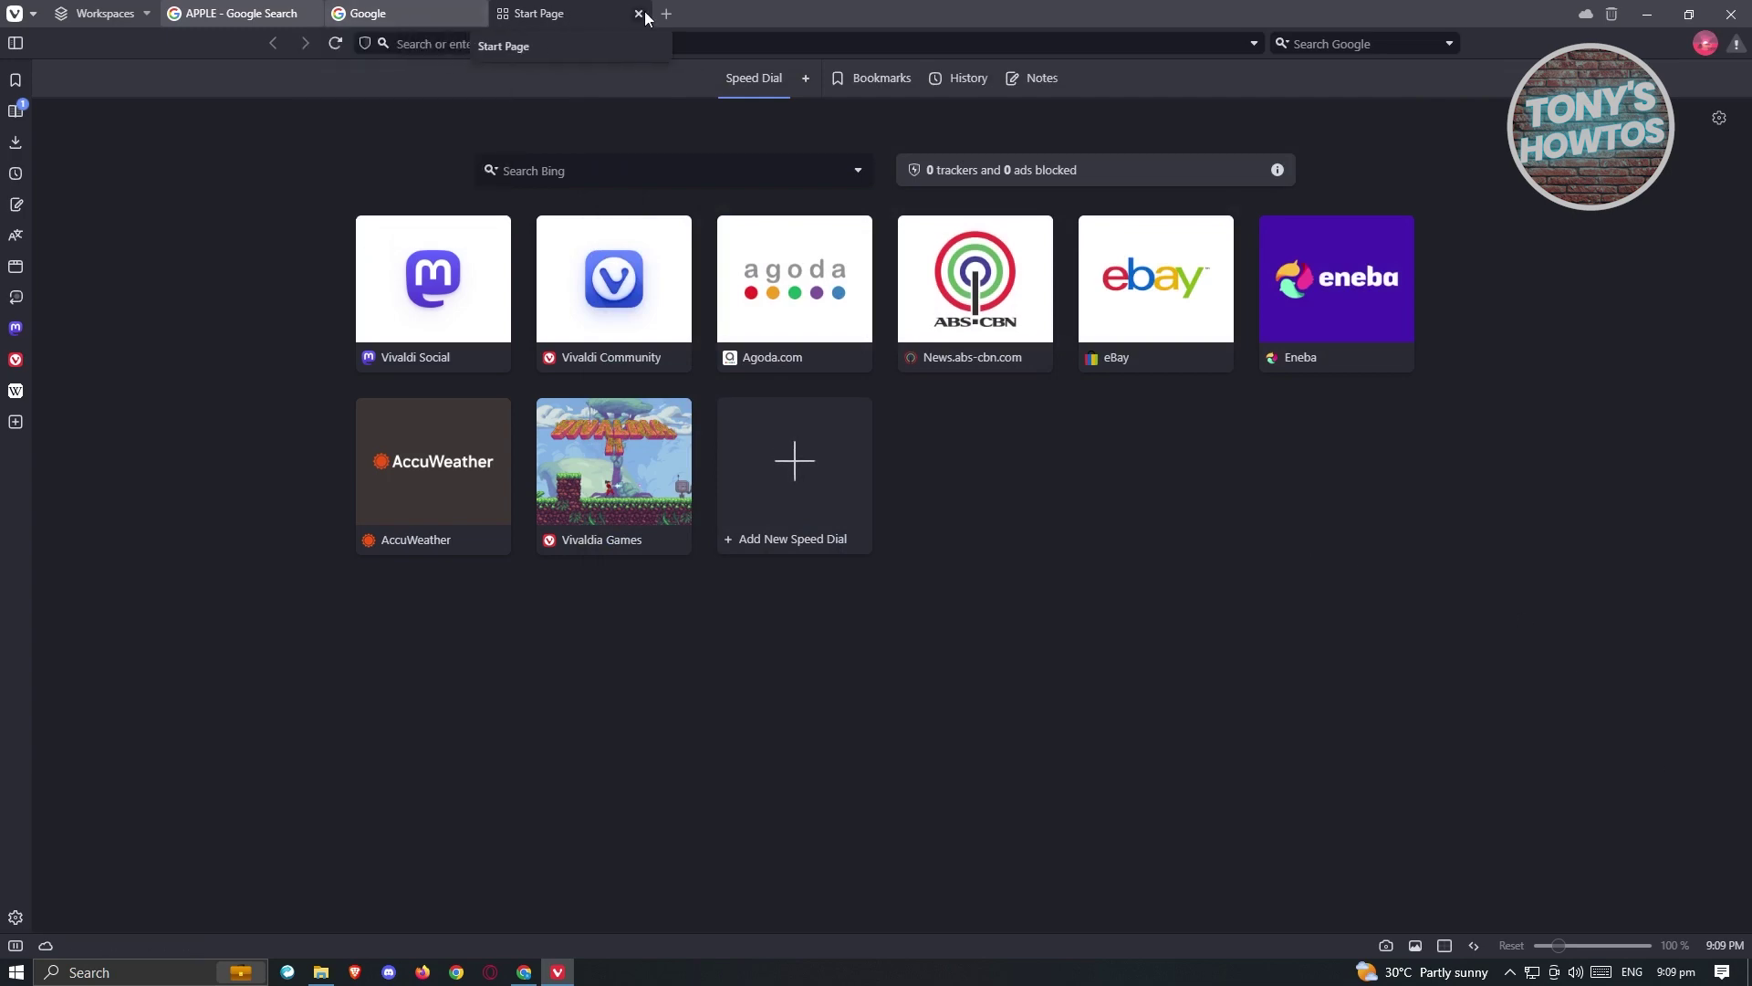
{"action": "left_click", "coordinate": [642, 14]}
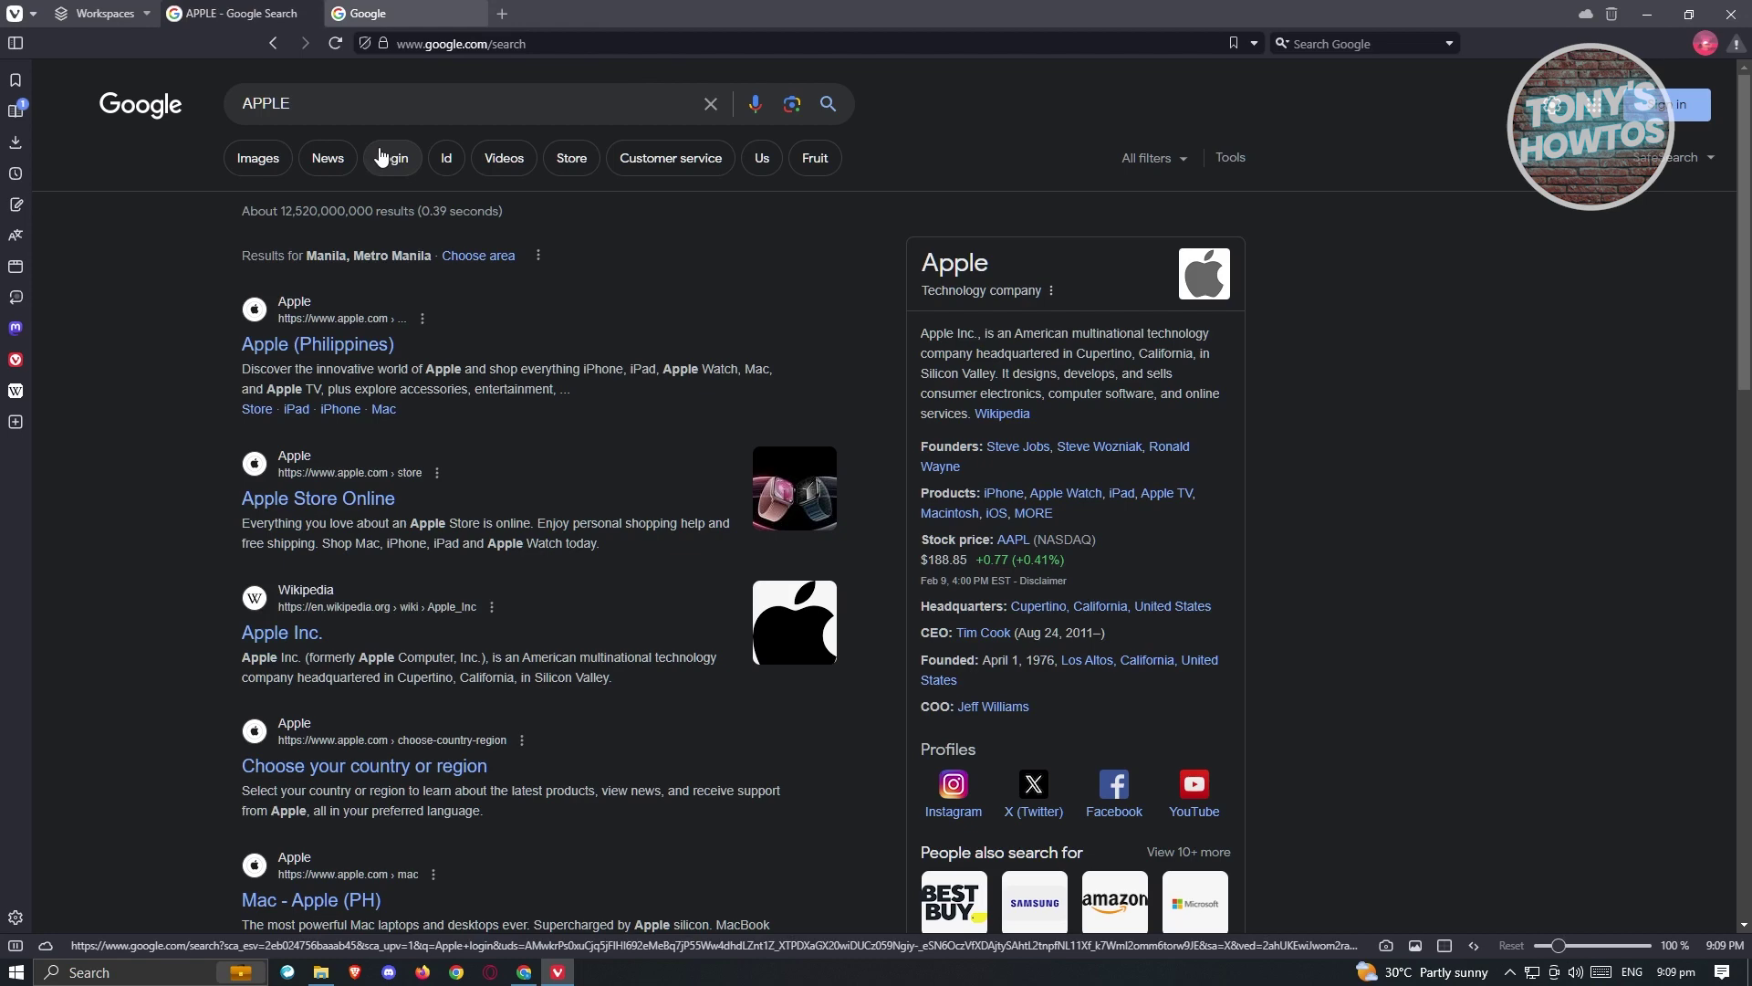
Load fb.com in the tab showing the Google home page.
{"action": "left_click", "coordinate": [410, 14]}
{"action": "left_click", "coordinate": [474, 50]}
{"action": "type", "text": "fb.com"}
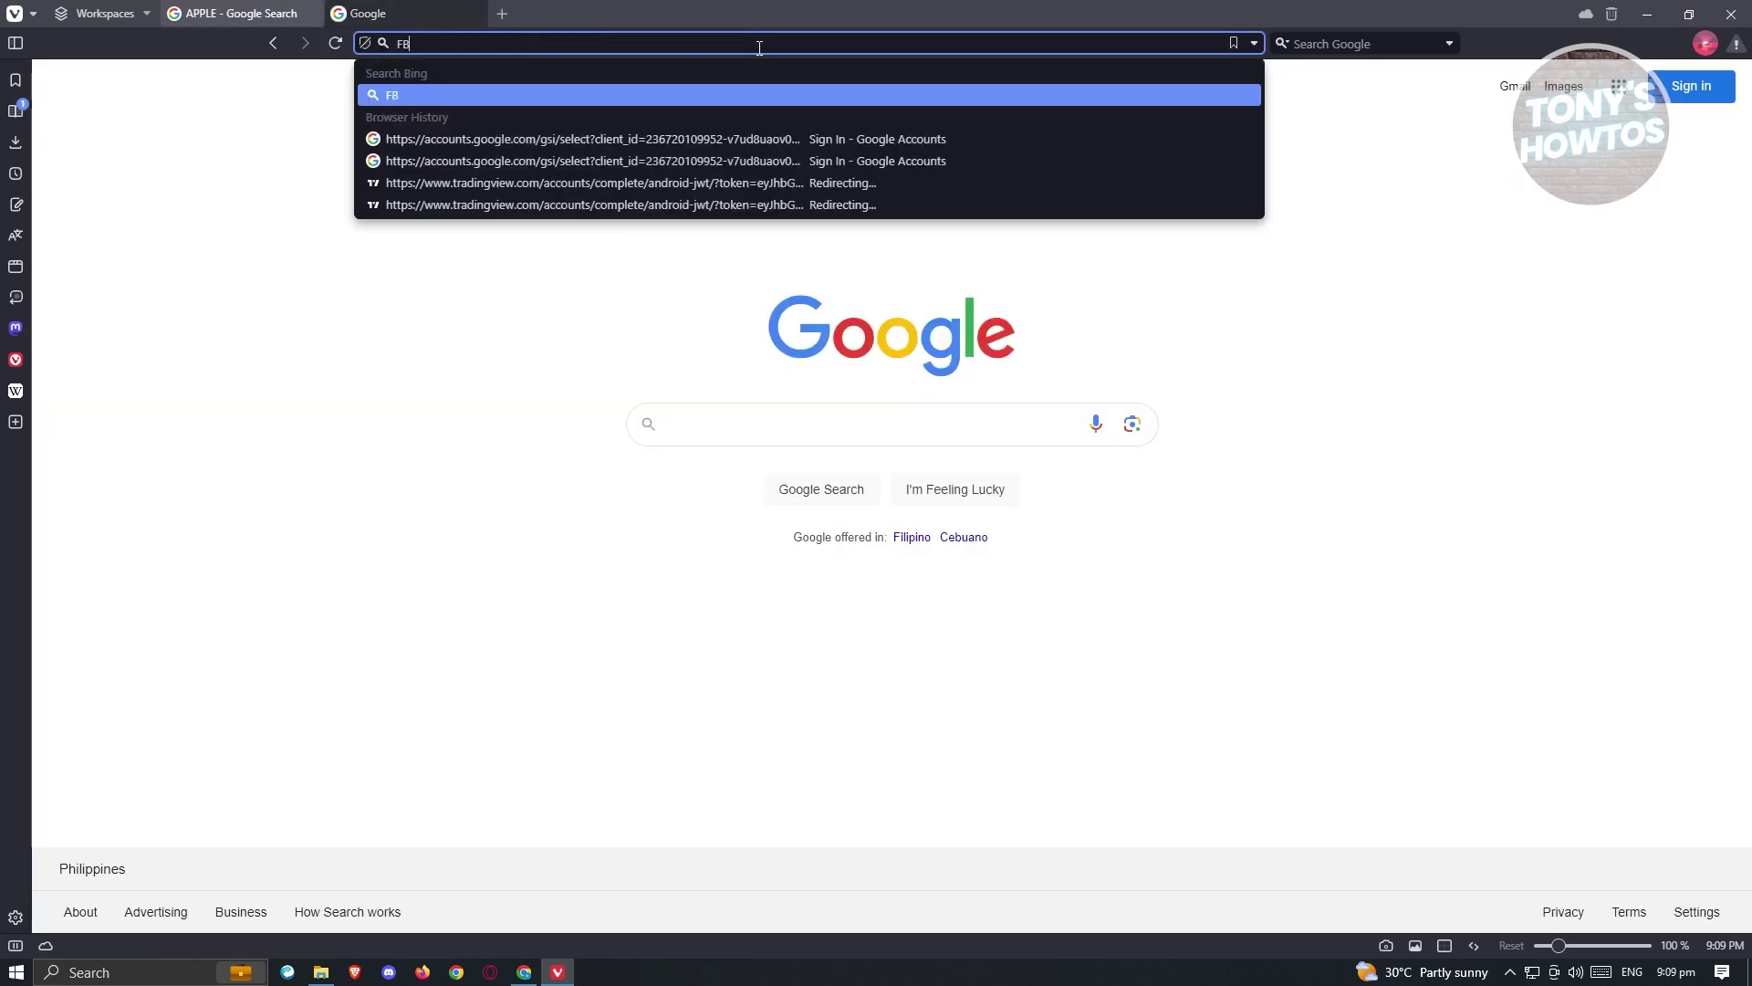
{"action": "key", "text": "Return"}
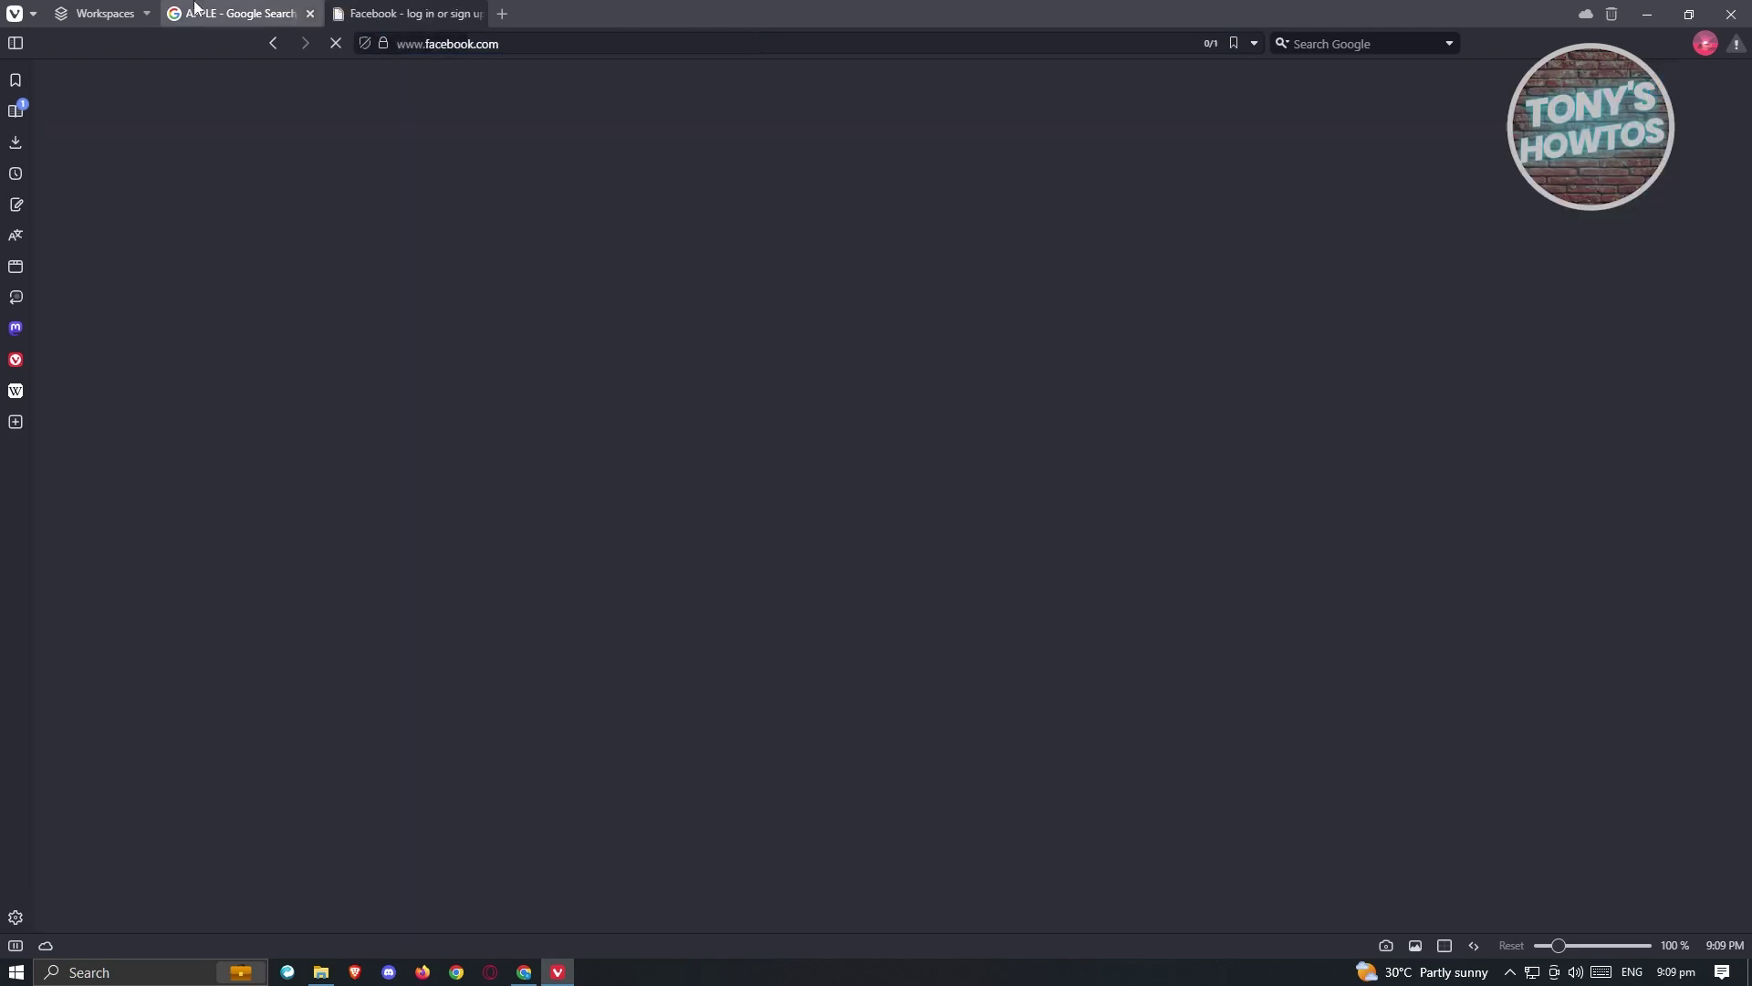
Load YOUTUBE.com in the tab showing the APPLE search results.
{"action": "left_click", "coordinate": [238, 14]}
{"action": "left_click", "coordinate": [476, 43]}
{"action": "type", "text": "YO"}
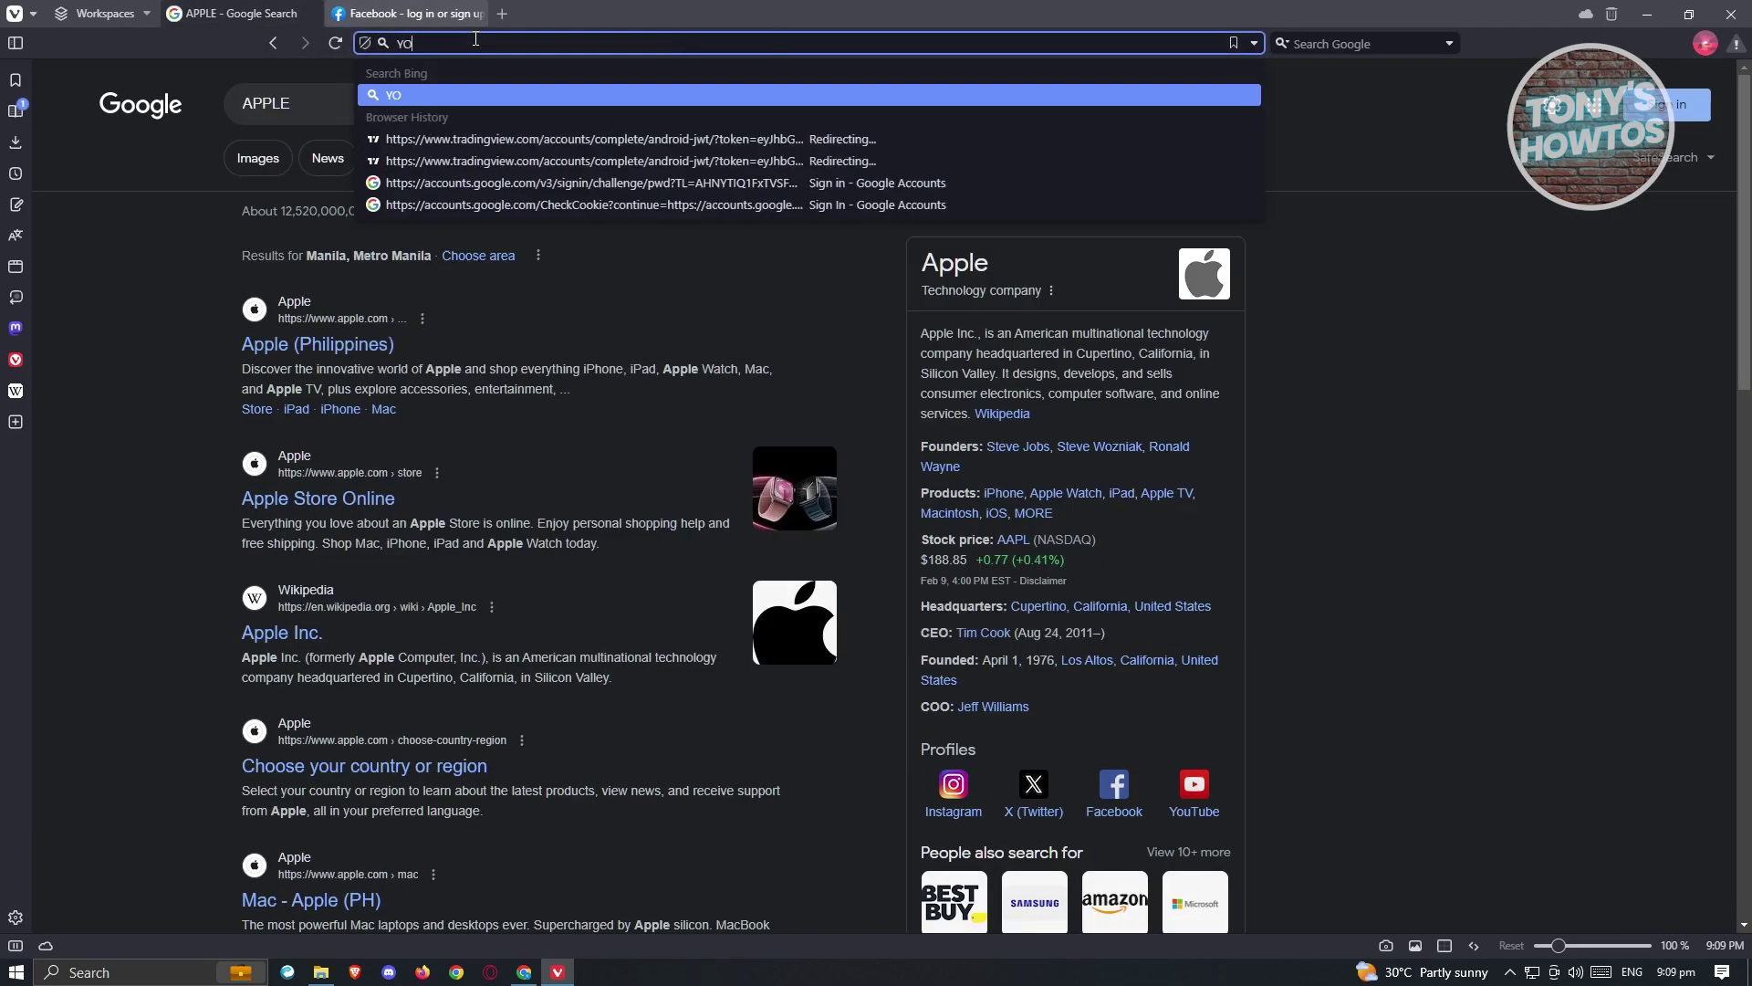
{"action": "type", "text": "UTUBE.com"}
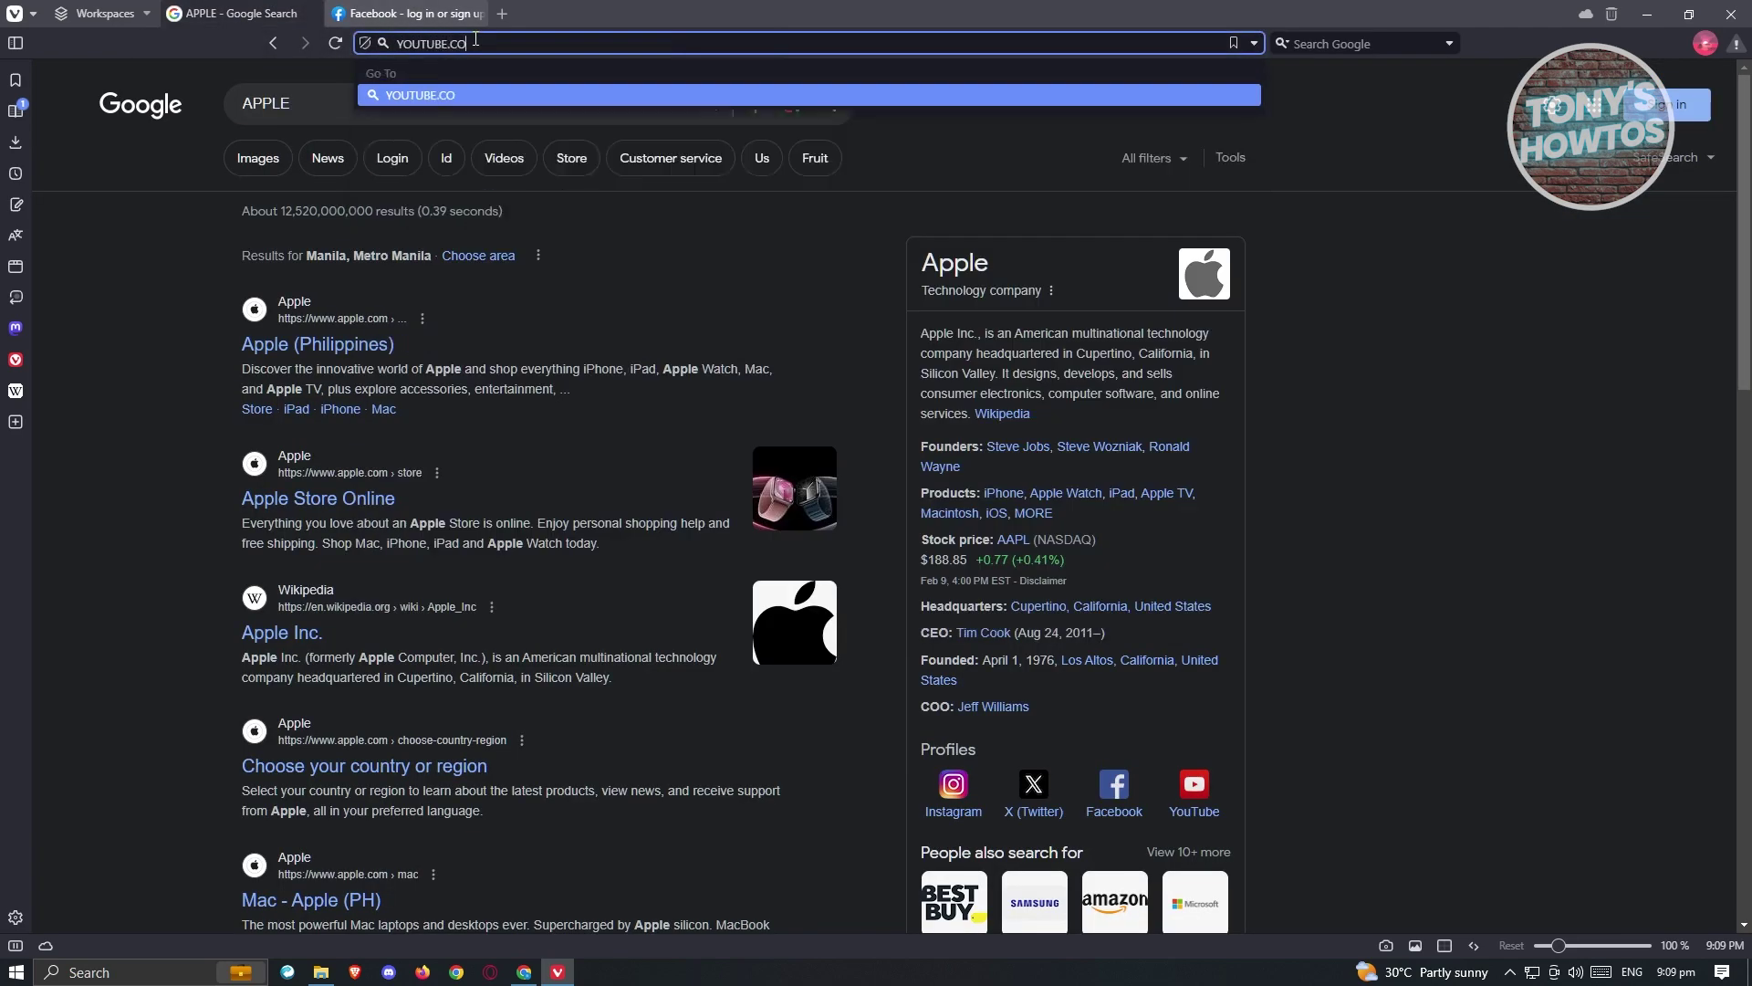
{"action": "key", "text": "Return"}
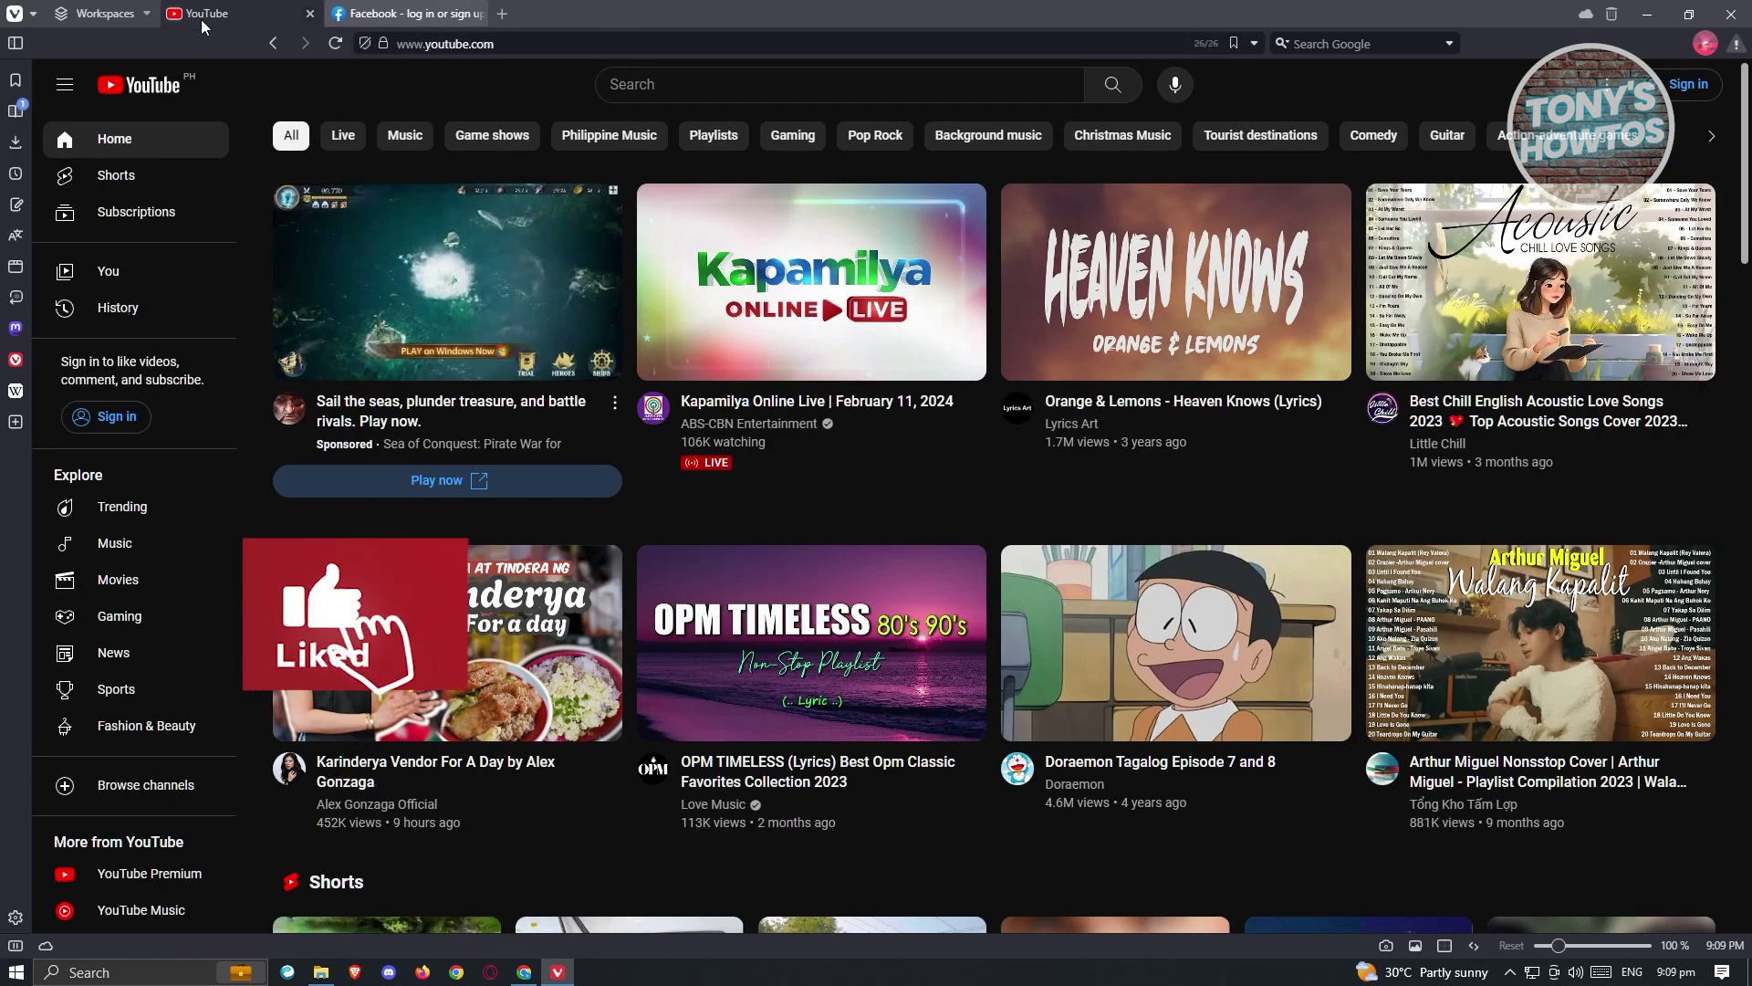
Select the YouTube and Facebook tabs together and tile them in one split view.
{"action": "left_click", "coordinate": [410, 16], "text": "ctrl"}
{"action": "right_click", "coordinate": [415, 19]}
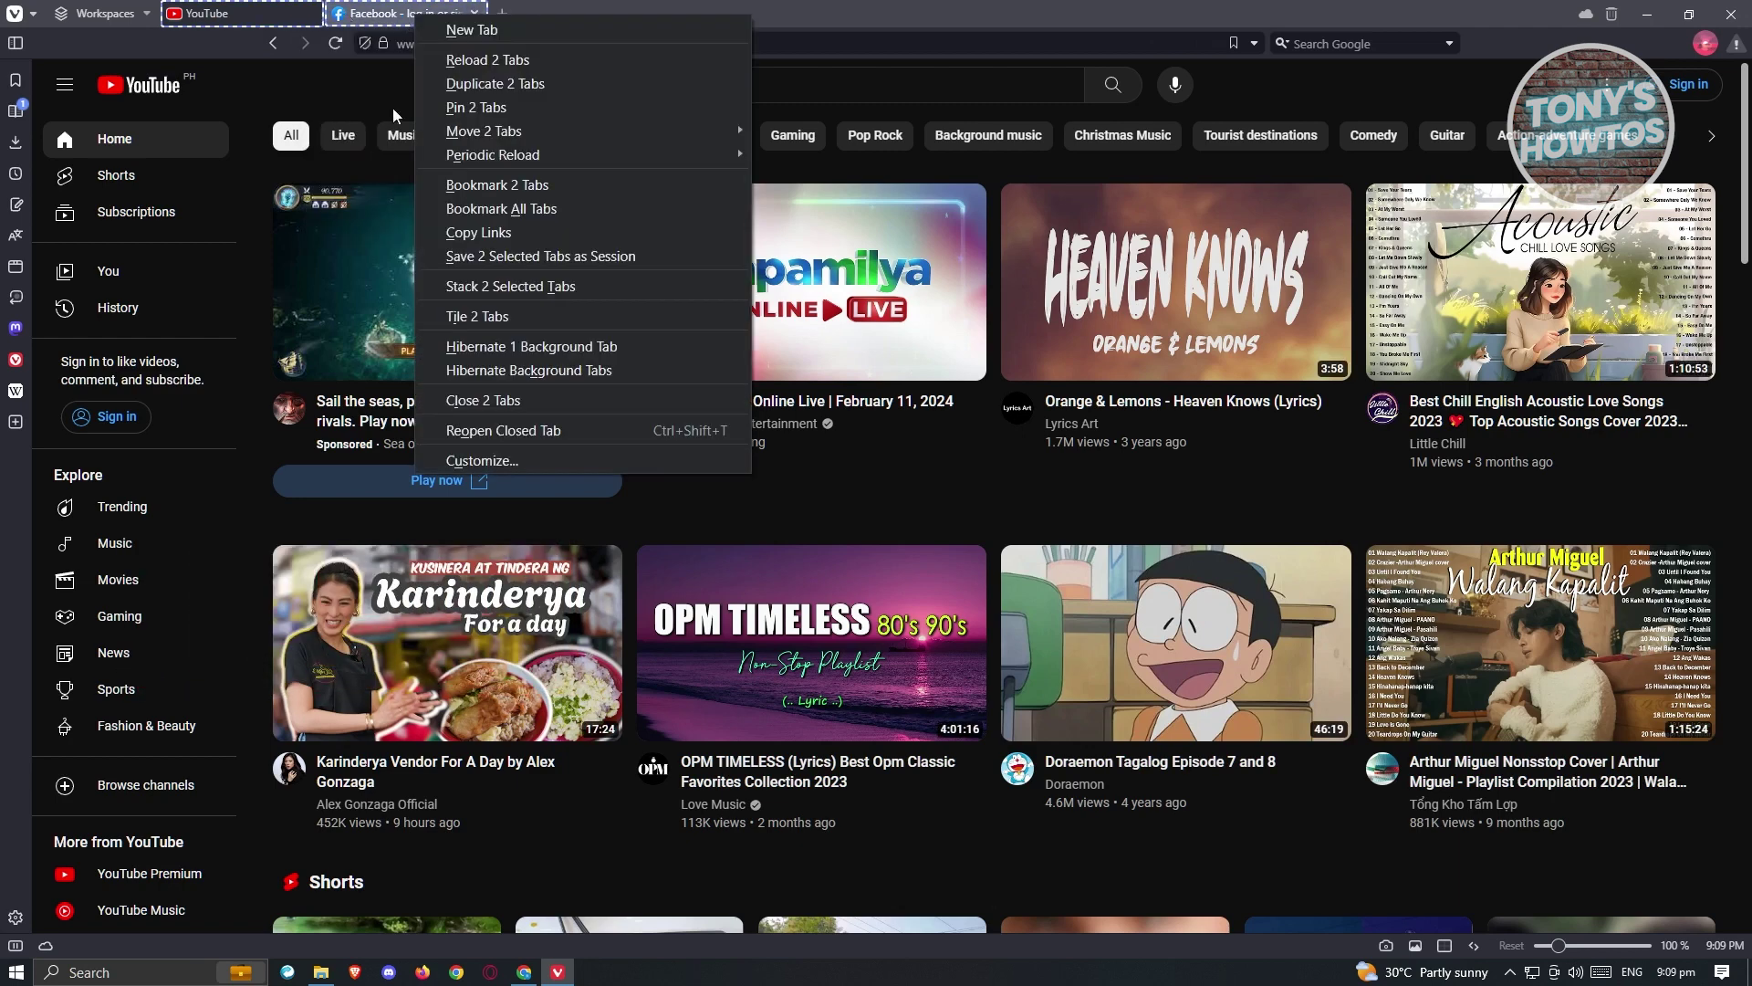
{"action": "left_click", "coordinate": [484, 317]}
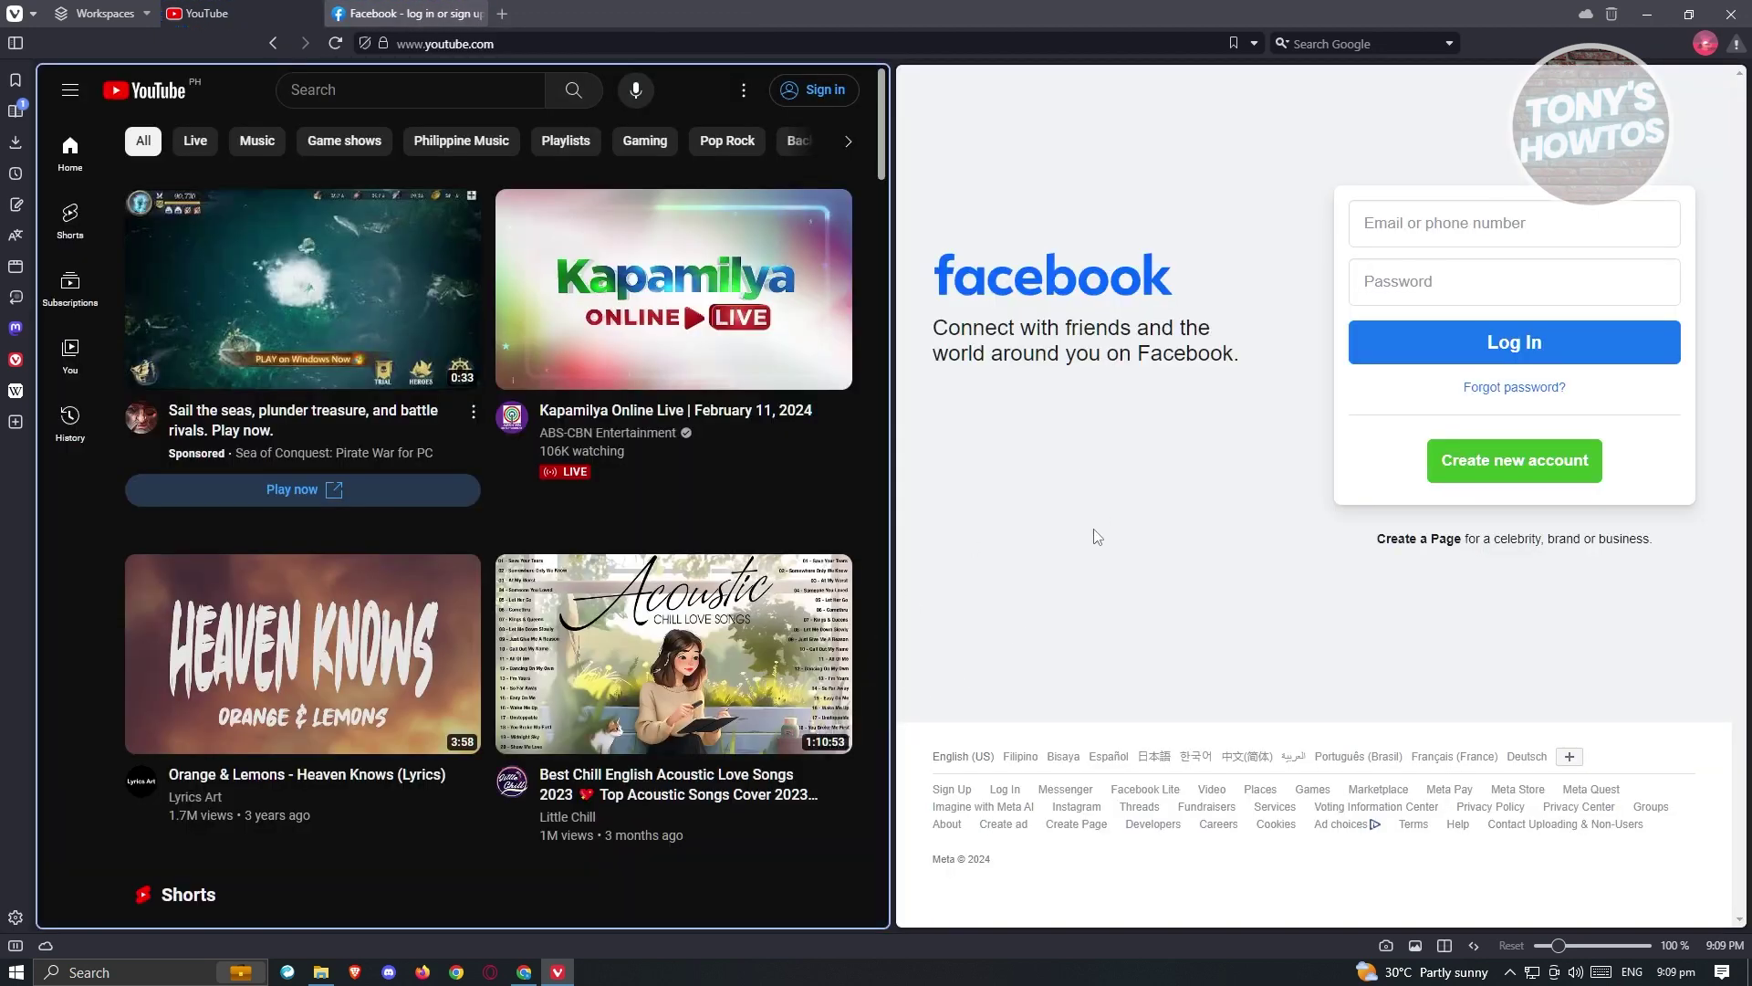
Activate the tiled Facebook page, browse down and back up the YouTube page, and preview the Kapamilya Online Live video.
{"action": "left_click", "coordinate": [1105, 542]}
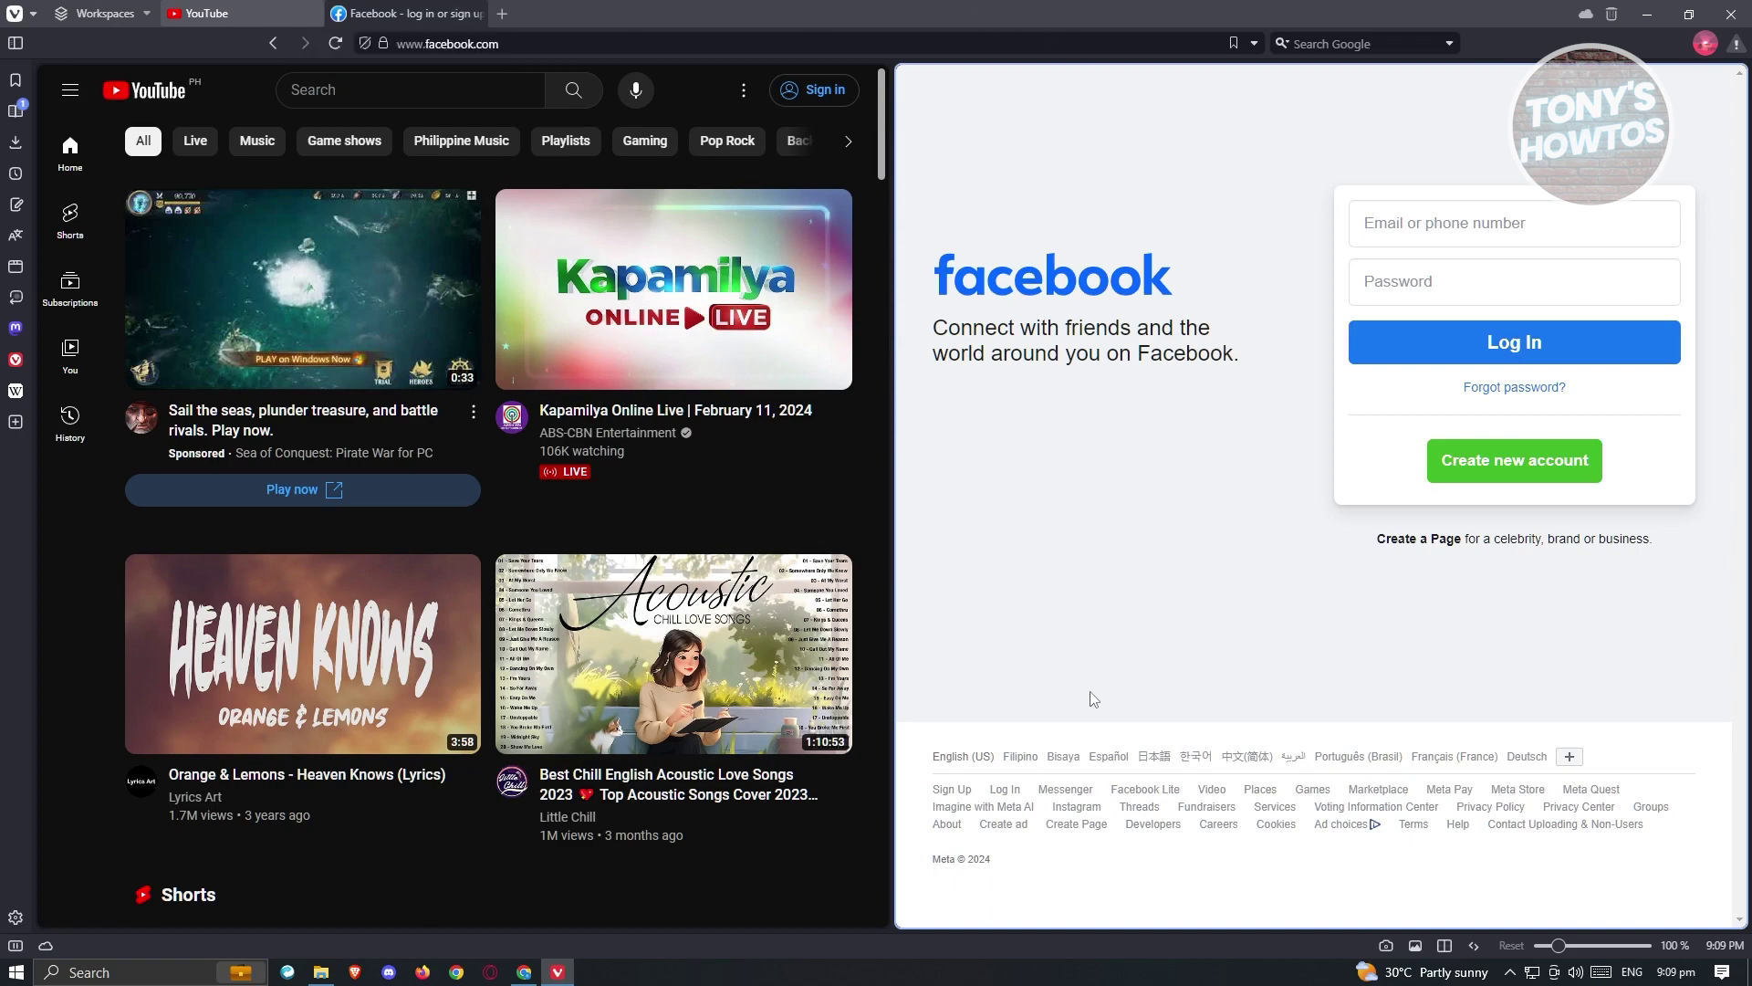
{"action": "scroll", "coordinate": [667, 543], "scroll_direction": "down", "scroll_amount": 7}
{"action": "scroll", "coordinate": [667, 543], "scroll_direction": "up", "scroll_amount": 7}
{"action": "scroll", "coordinate": [559, 592], "scroll_direction": "down", "scroll_amount": 10}
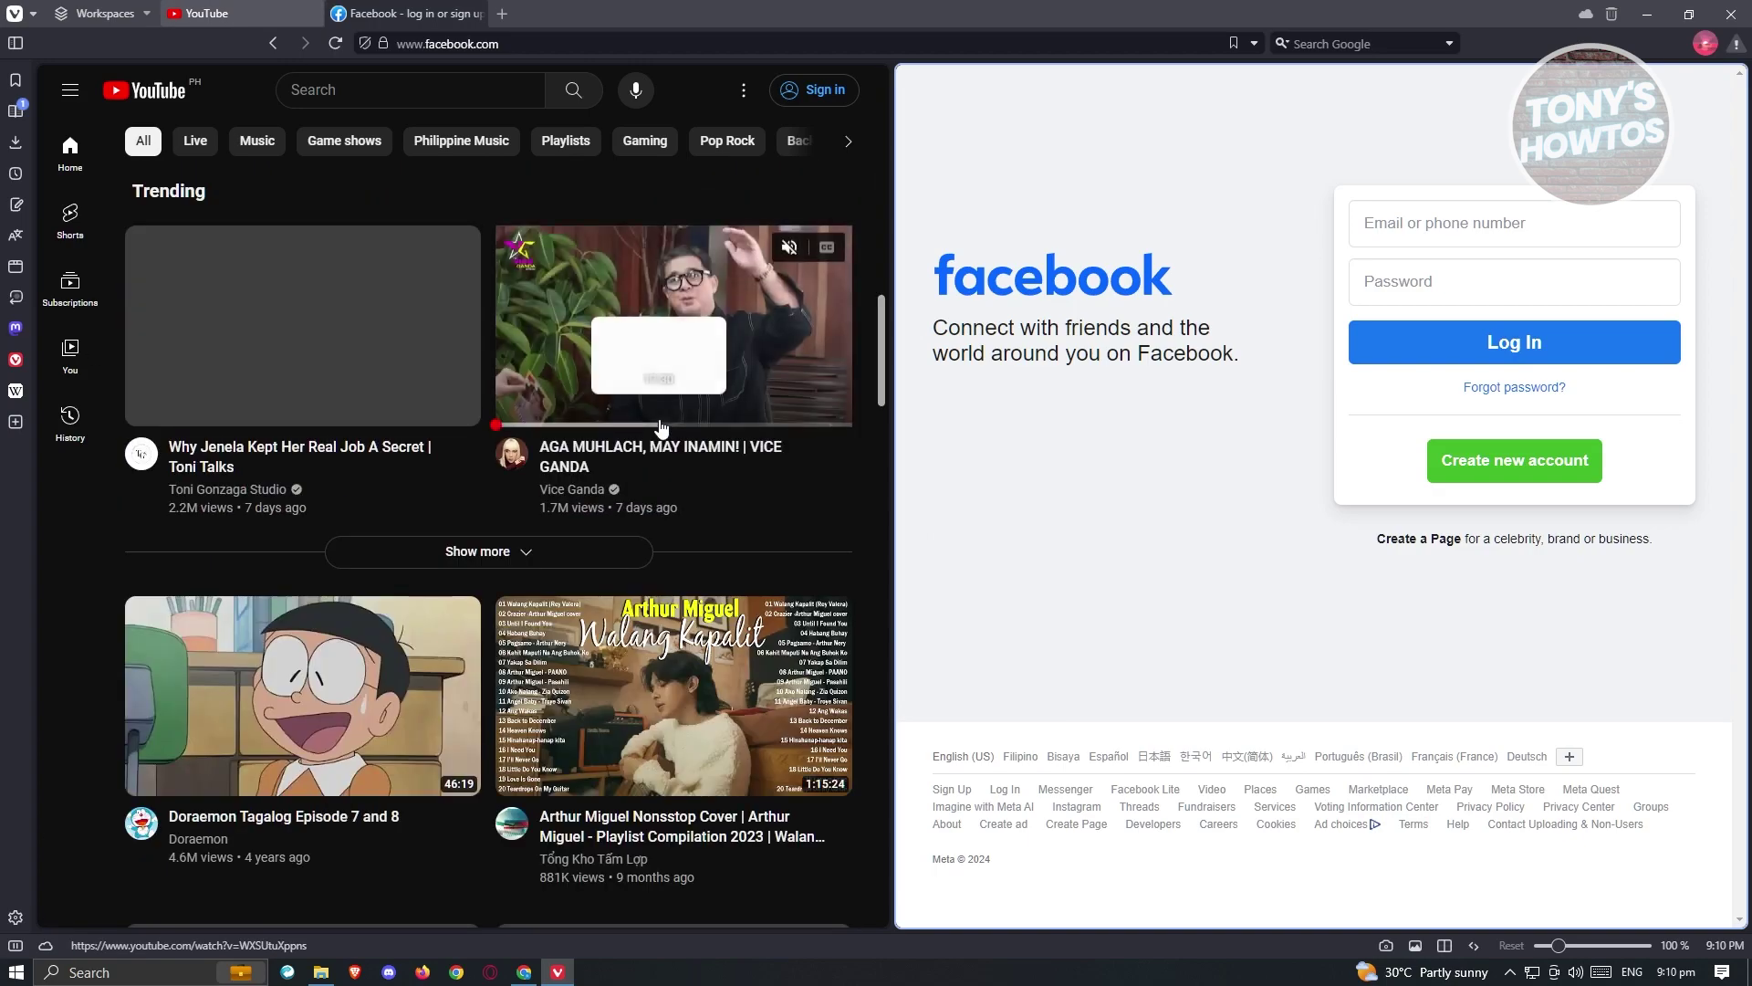
{"action": "scroll", "coordinate": [662, 427], "scroll_direction": "up", "scroll_amount": 10}
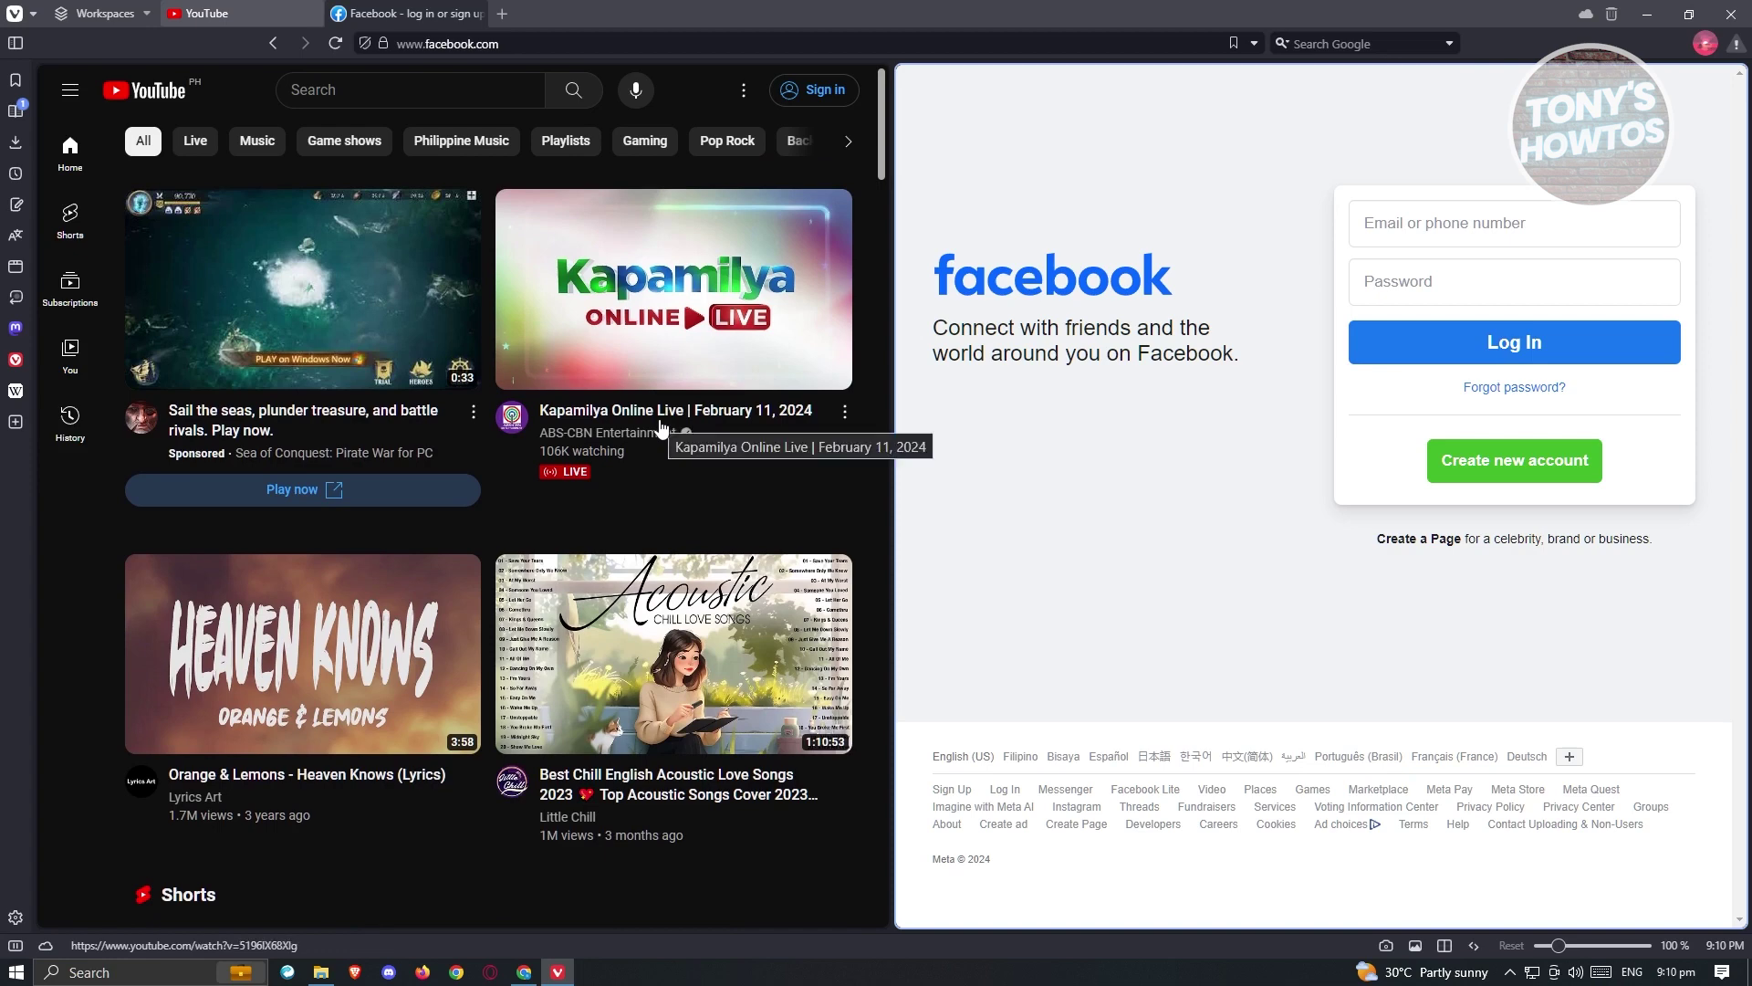
{"action": "mouse_move", "coordinate": [662, 427]}
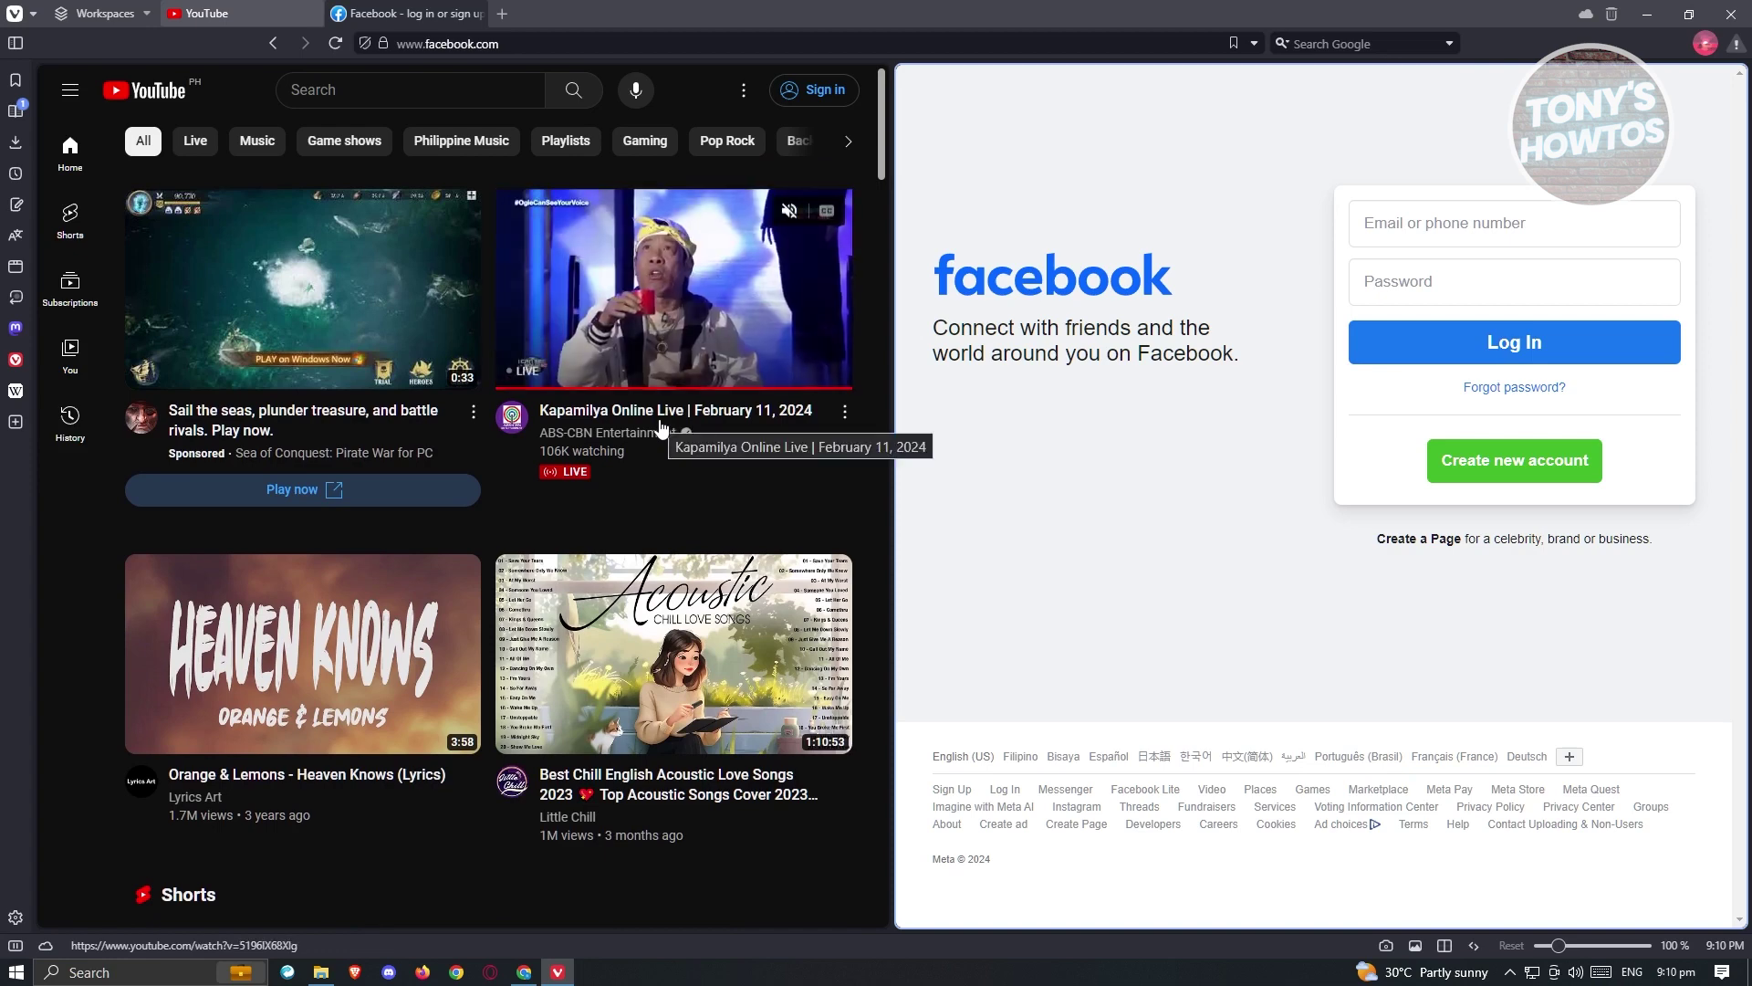